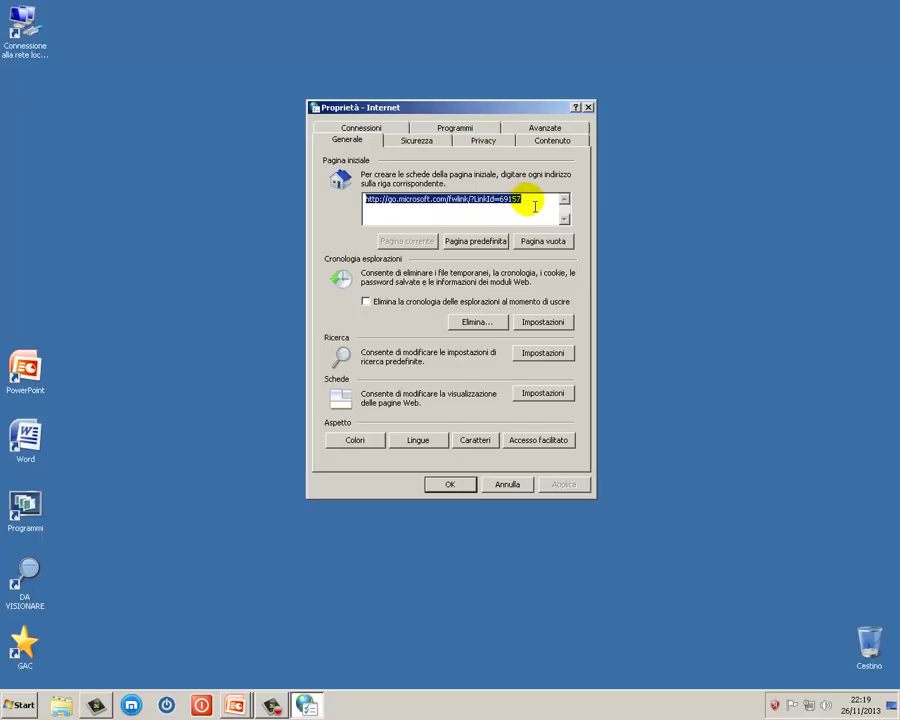
{"action": "left_click_drag", "start_coordinate": [535, 206], "coordinate": [340, 197]}
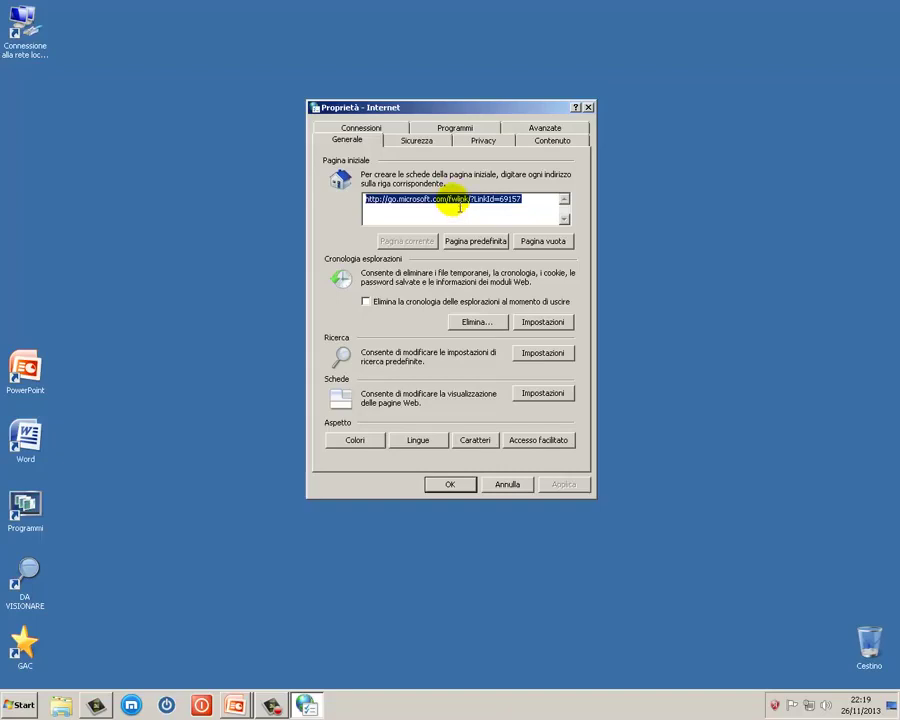
{"action": "type", "text": "www.thegoodly.com"}
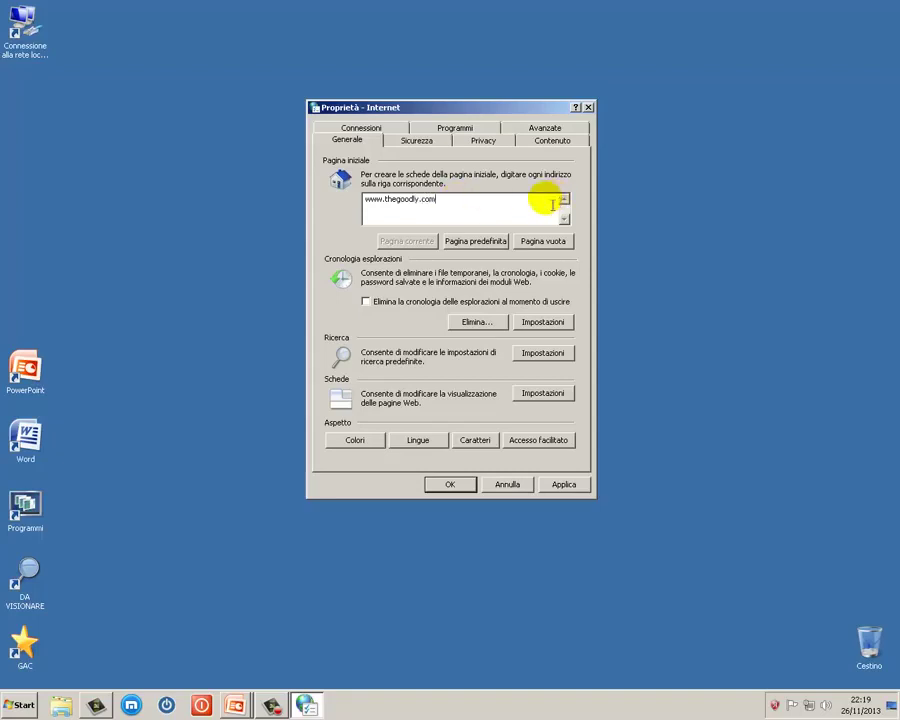
{"action": "double_click", "coordinate": [456, 202]}
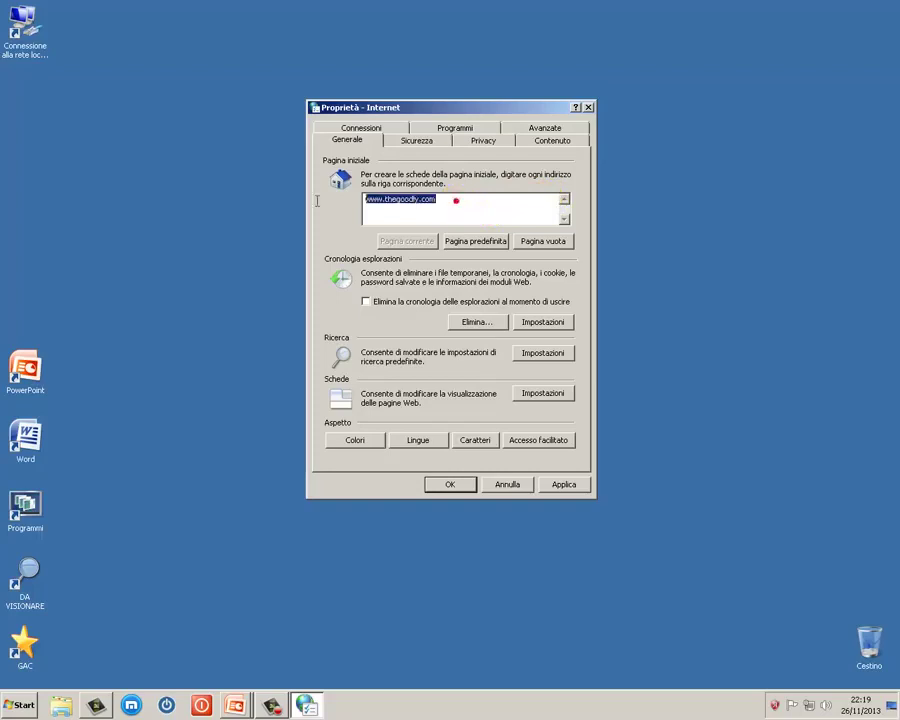
{"action": "left_click", "coordinate": [463, 208]}
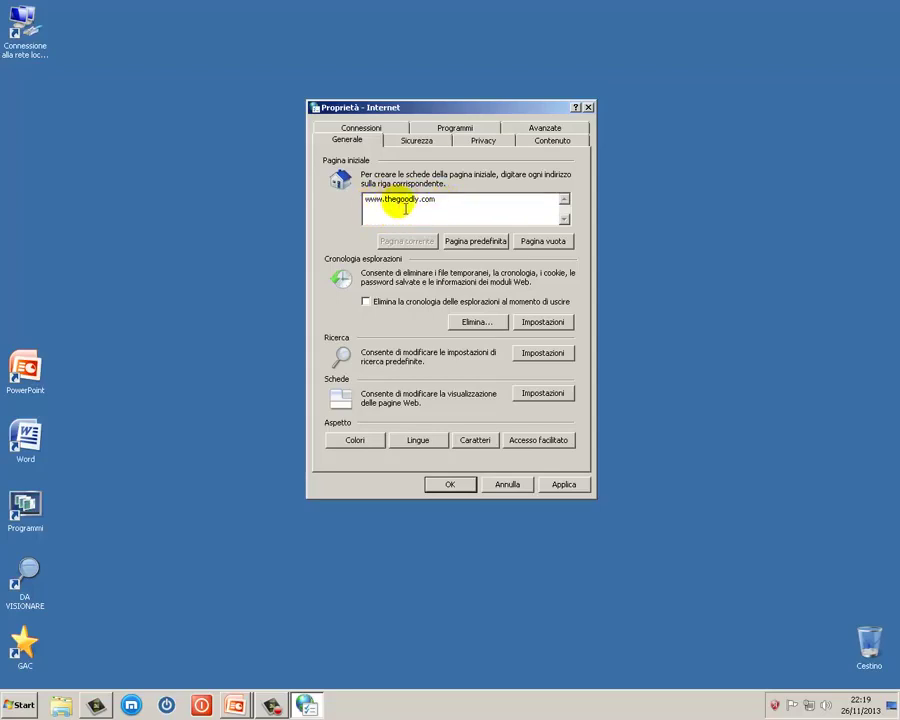
Restore the default home page address and replace it with a blank page.
{"action": "left_click", "coordinate": [475, 241]}
{"action": "double_click", "coordinate": [539, 198]}
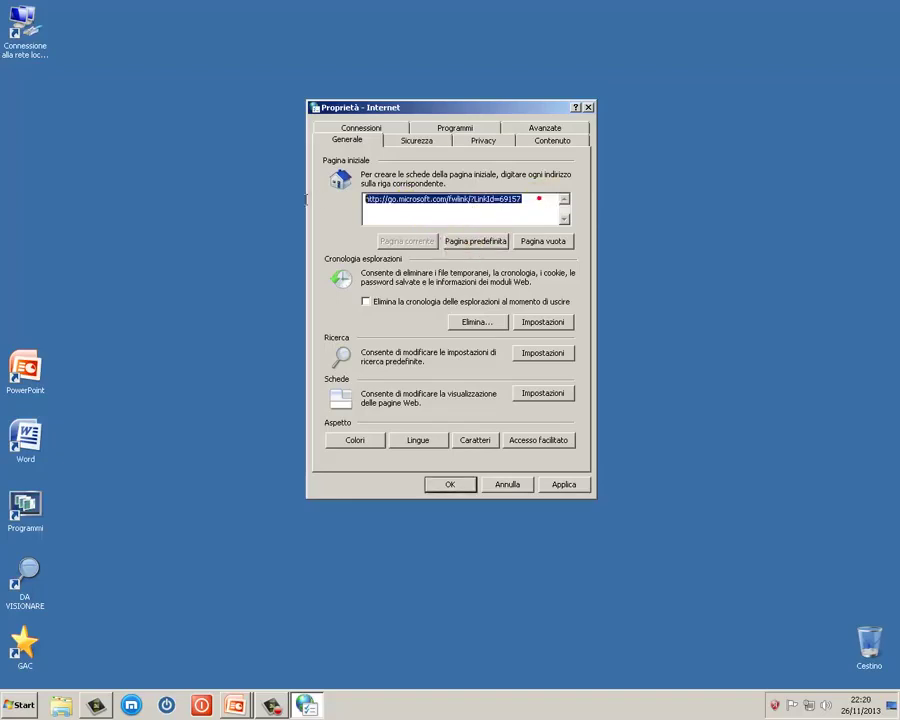
{"action": "left_click", "coordinate": [536, 241]}
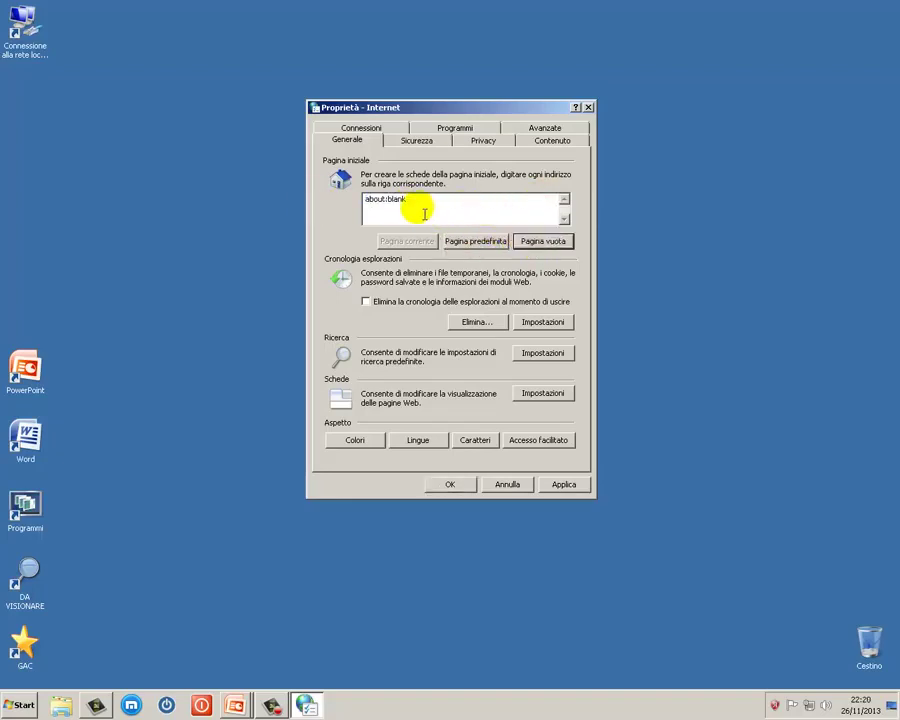
Toggle deleting history on exit on and off, and delete the browsing history including form data, passwords and InPrivate Filtering data.
{"action": "left_click", "coordinate": [366, 302]}
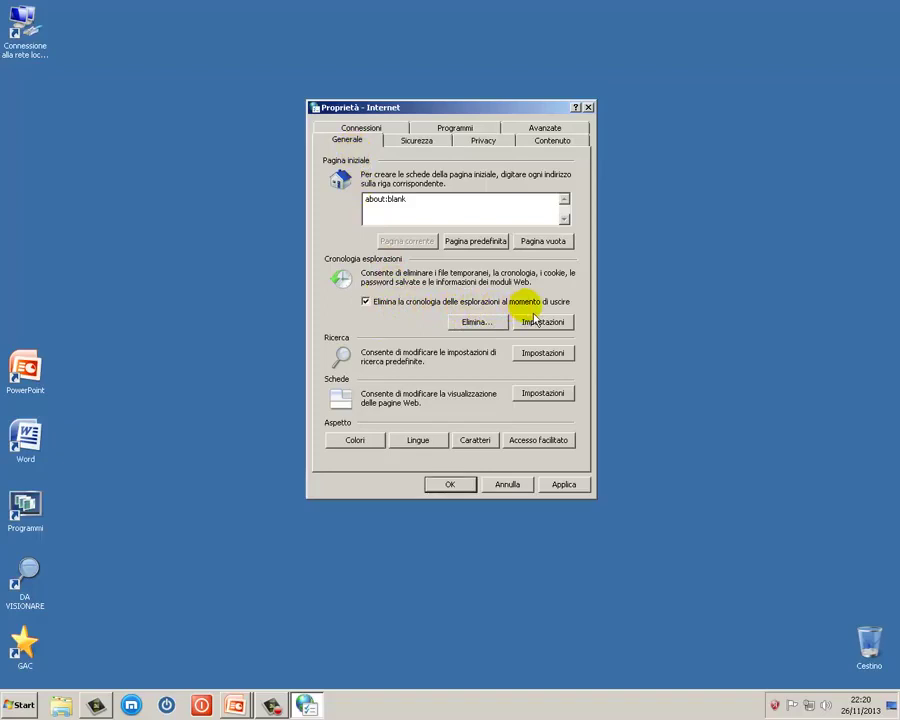
{"action": "left_click", "coordinate": [366, 302]}
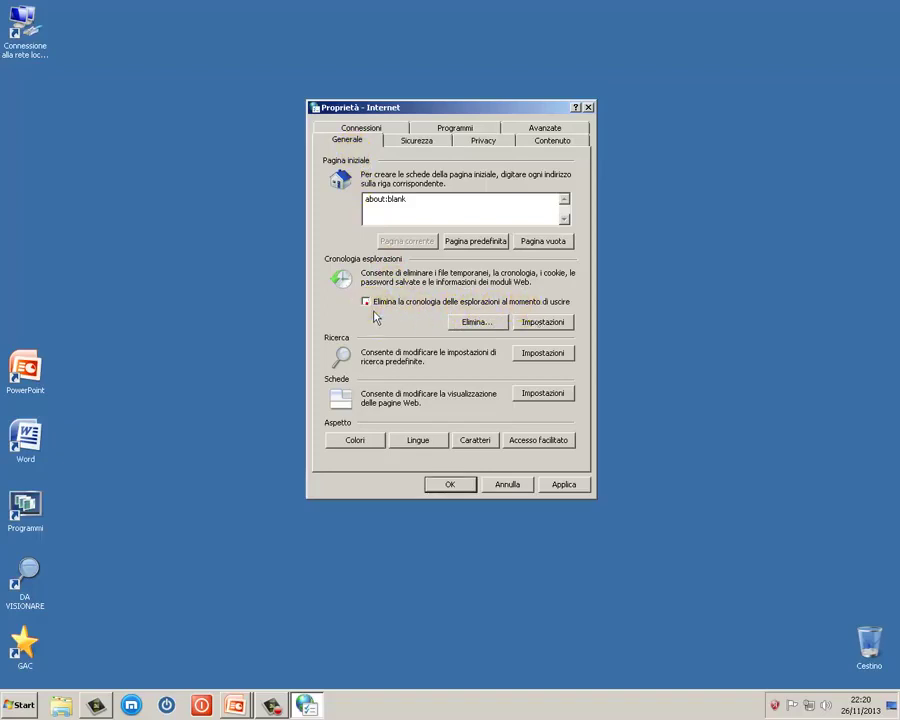
{"action": "left_click", "coordinate": [478, 322]}
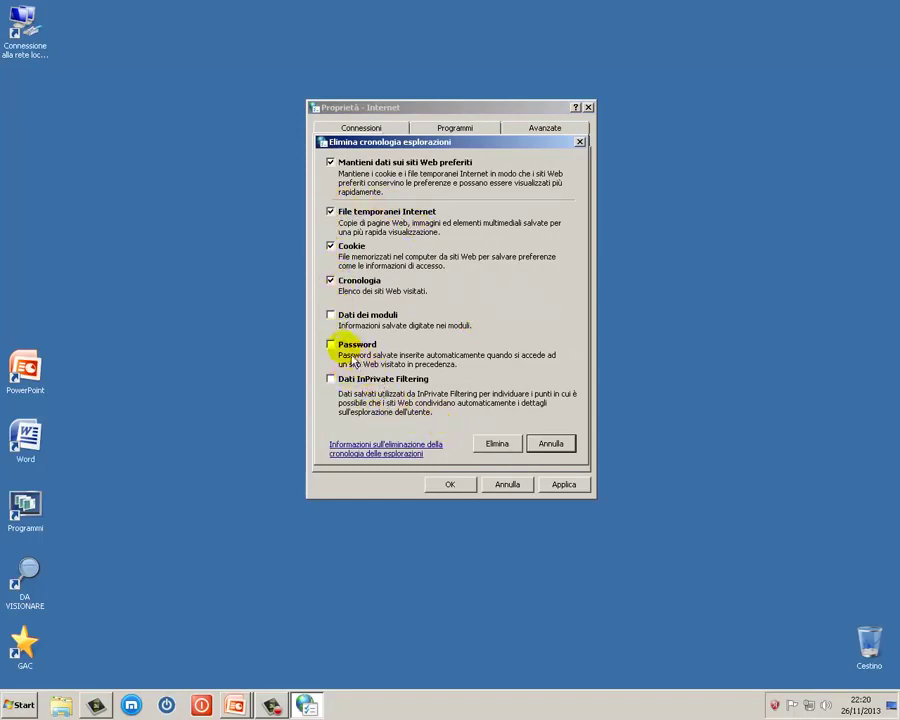
{"action": "left_click", "coordinate": [331, 344]}
{"action": "left_click", "coordinate": [332, 315]}
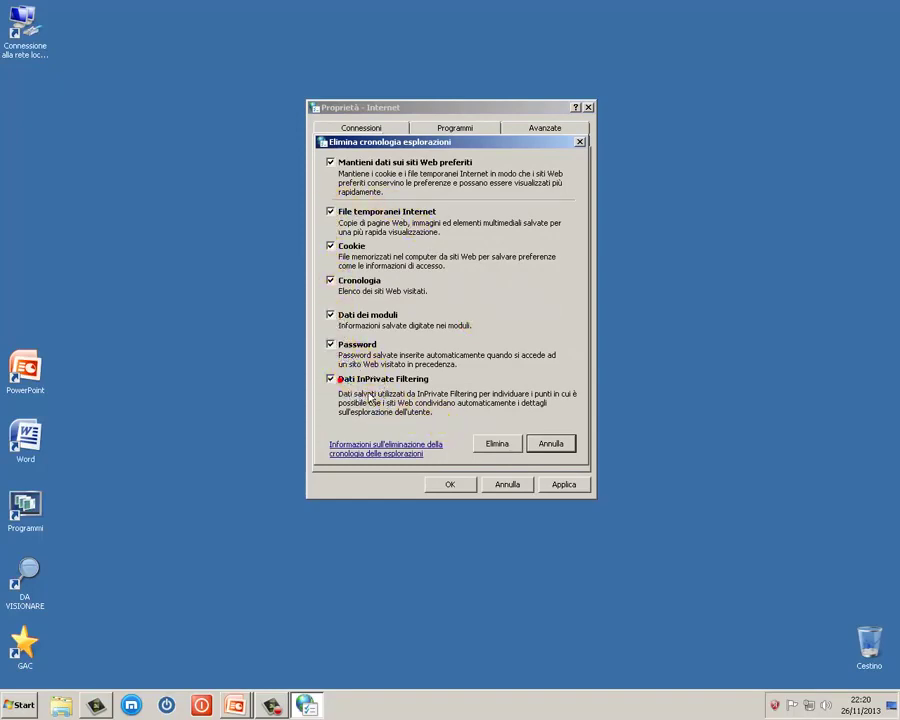
{"action": "left_click", "coordinate": [498, 450]}
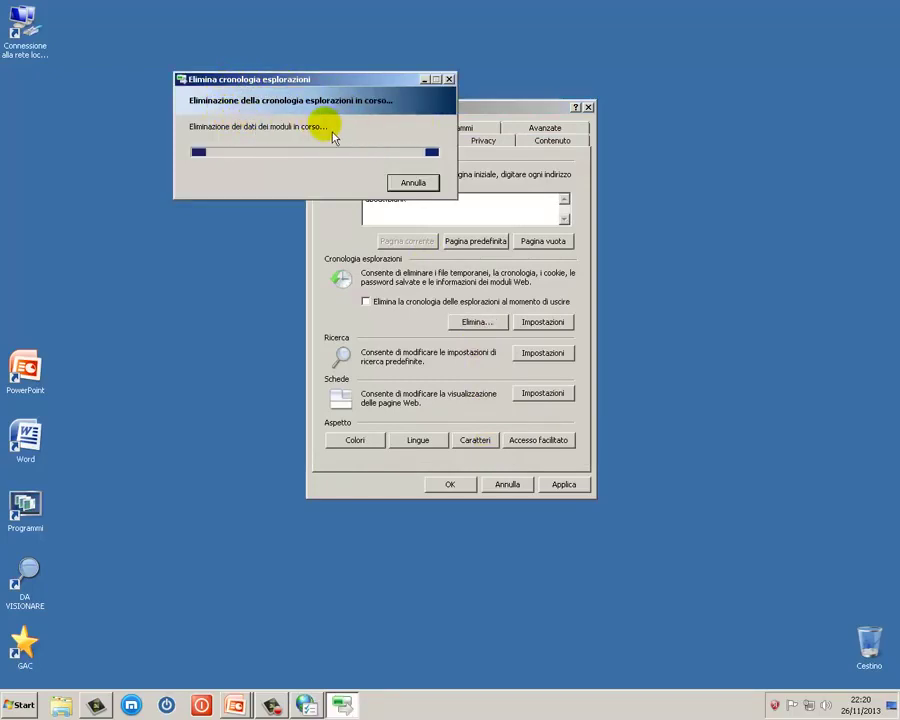
Open the temporary files and history settings, and view the stored objects and temporary Internet files.
{"action": "left_click", "coordinate": [542, 322]}
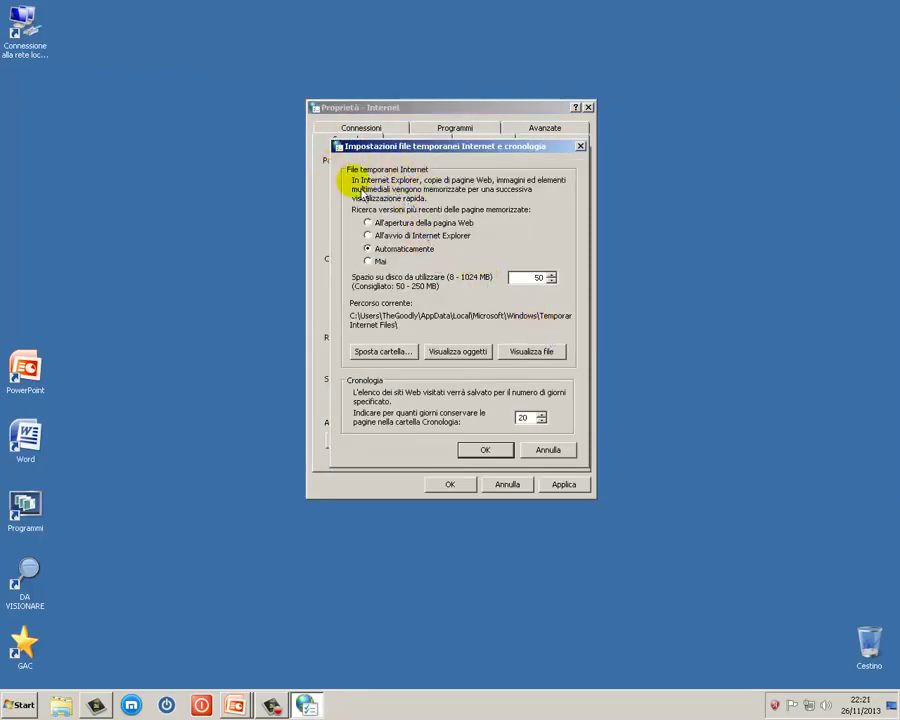
{"action": "left_click", "coordinate": [377, 237]}
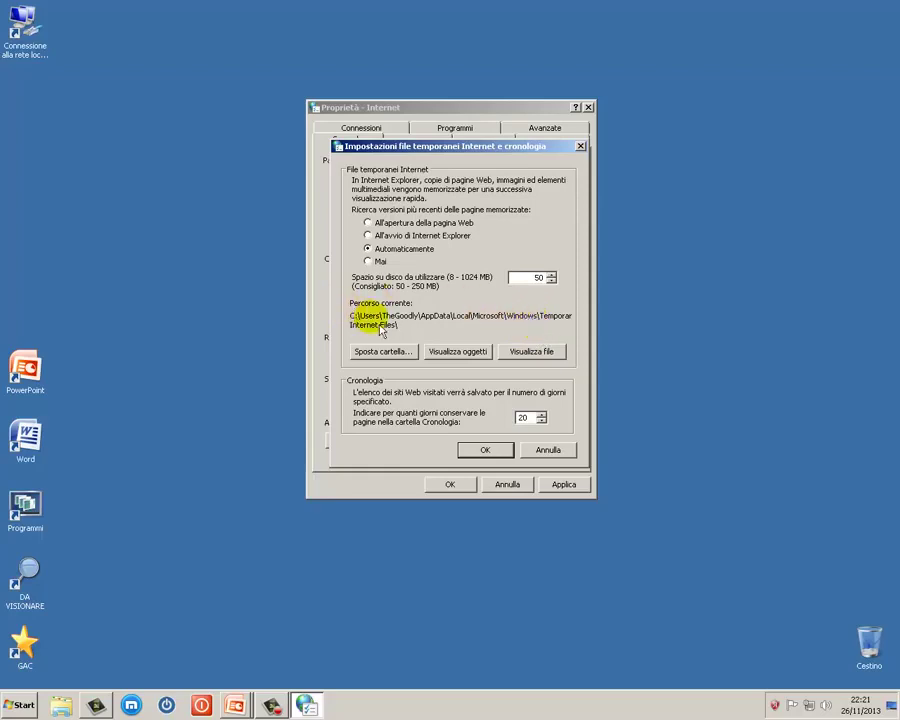
{"action": "left_click", "coordinate": [459, 362]}
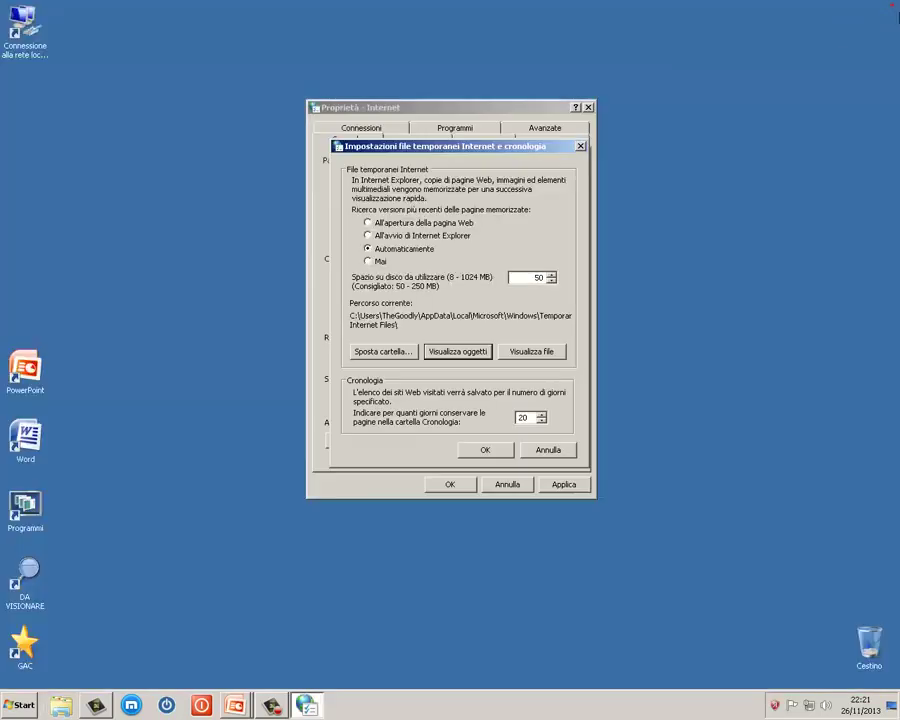
{"action": "key", "text": "alt+F4"}
{"action": "left_click", "coordinate": [534, 358]}
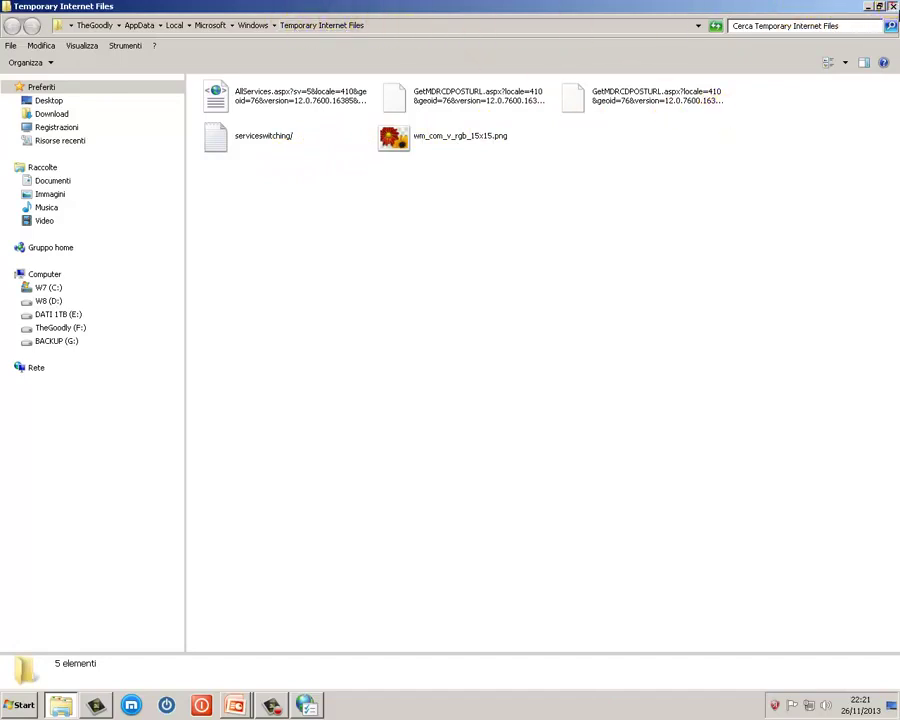
{"action": "left_click", "coordinate": [892, 6]}
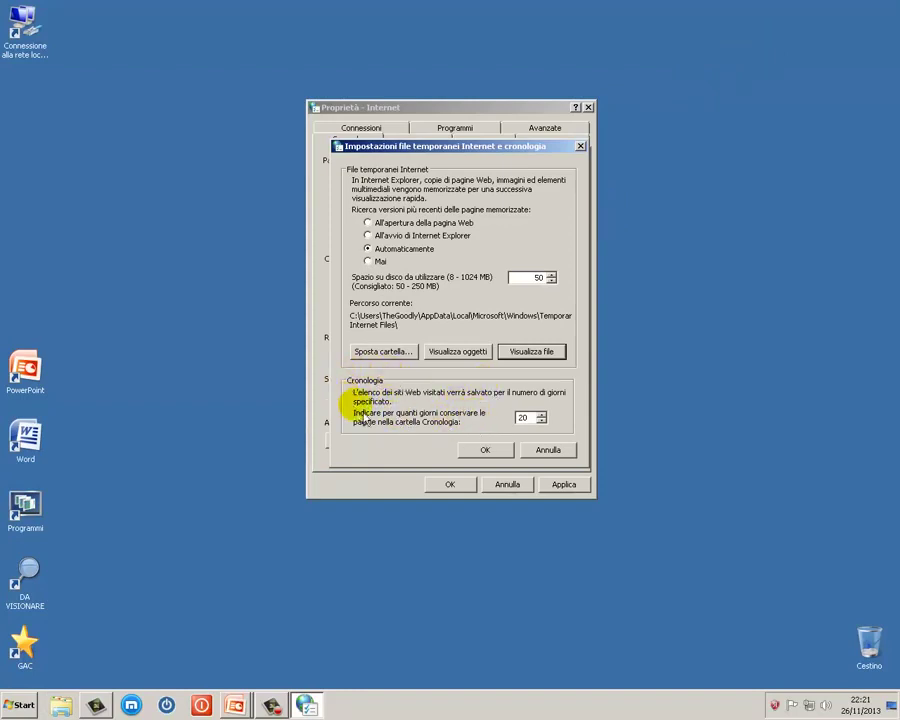
Lower the number of days to keep pages in the history to 17, and cancel the settings.
{"action": "left_click", "coordinate": [541, 421]}
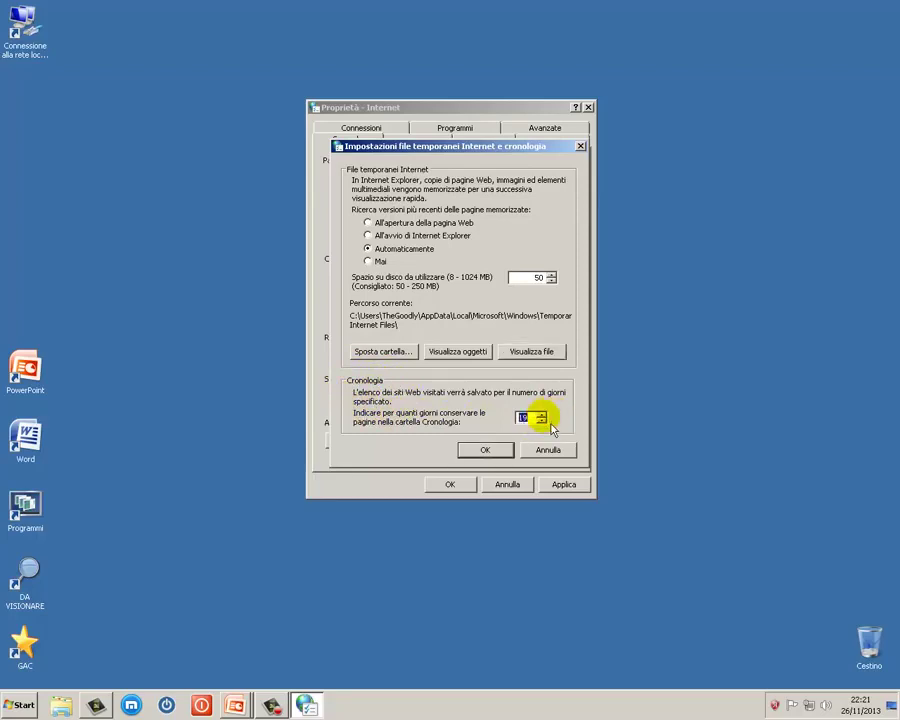
{"action": "left_click", "coordinate": [546, 422]}
{"action": "left_click", "coordinate": [546, 422]}
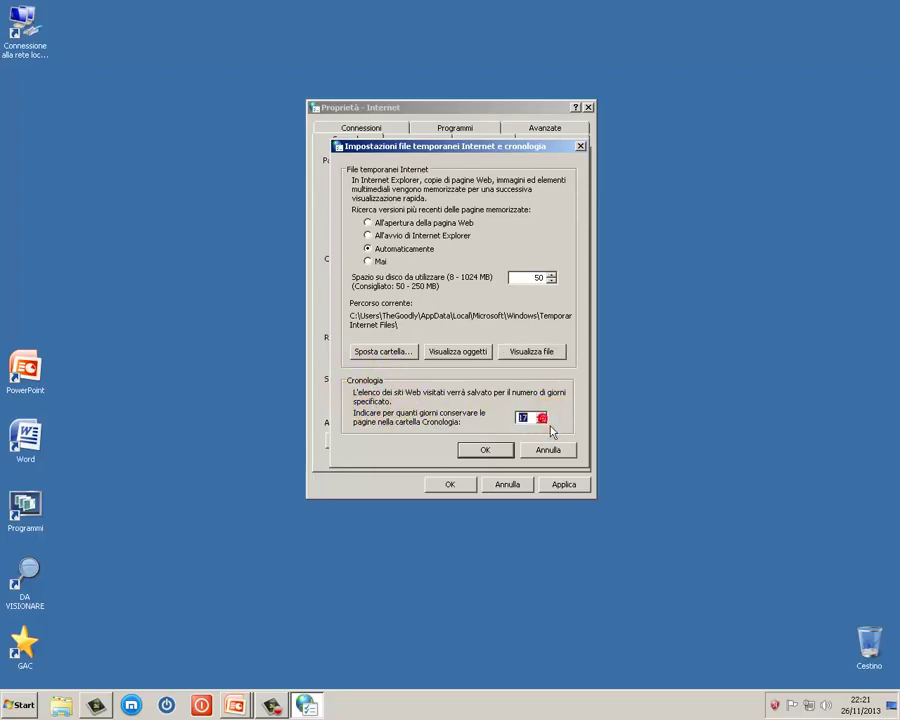
{"action": "left_click", "coordinate": [562, 452]}
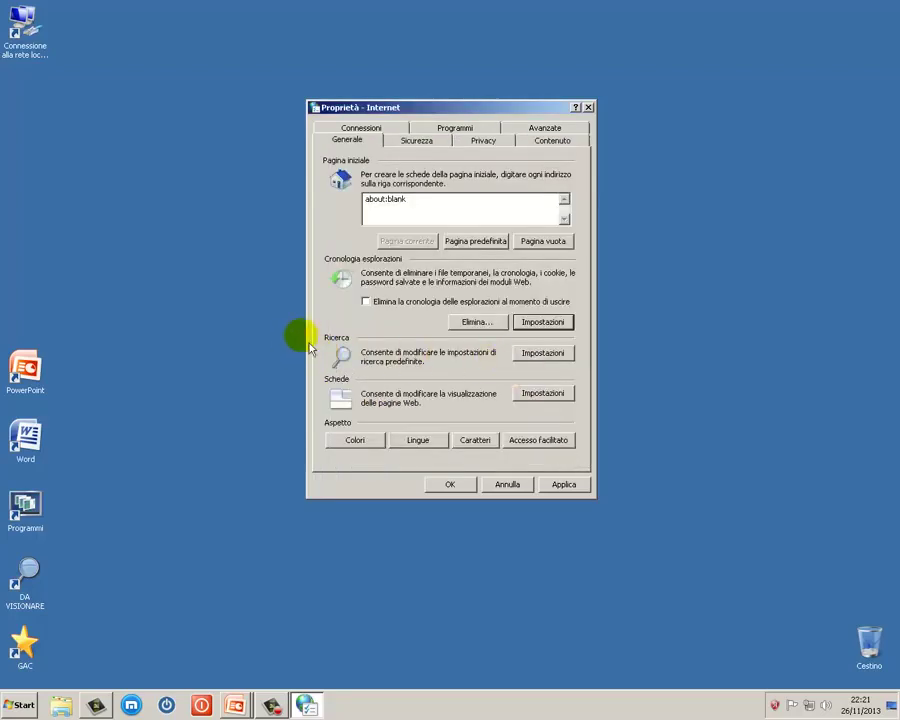
Review the search provider settings and the tabbed browsing settings, including the choices for what a new tab opens.
{"action": "left_click", "coordinate": [537, 359]}
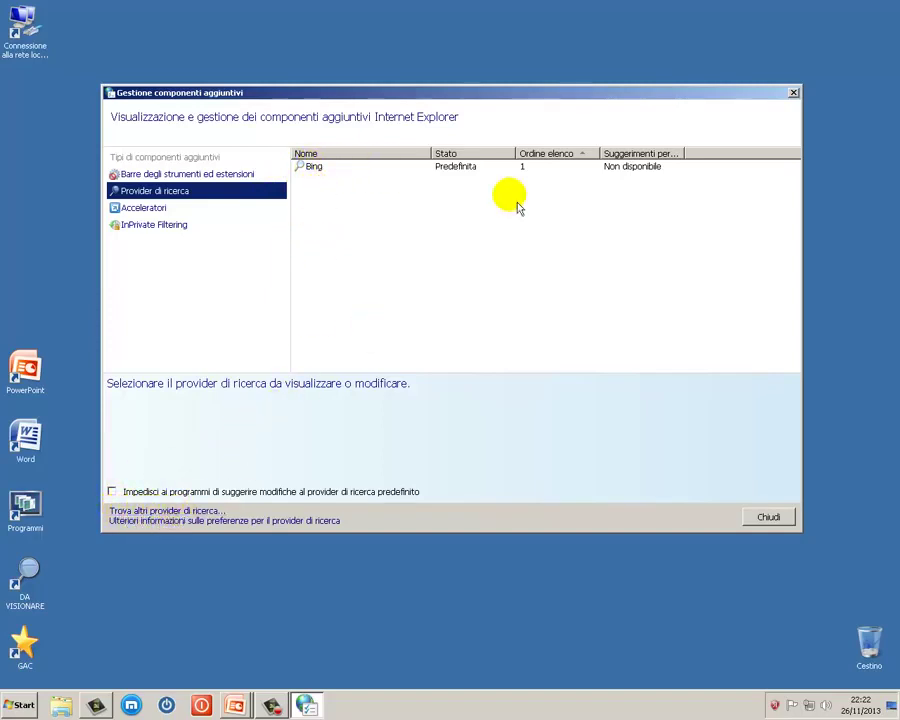
{"action": "left_click", "coordinate": [793, 92]}
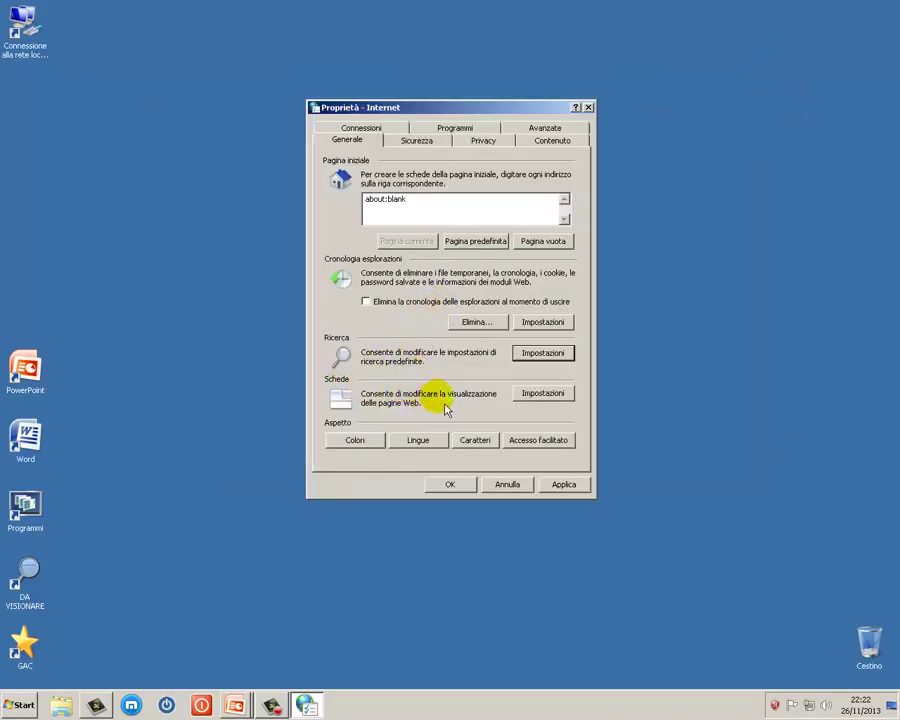
{"action": "left_click", "coordinate": [538, 396]}
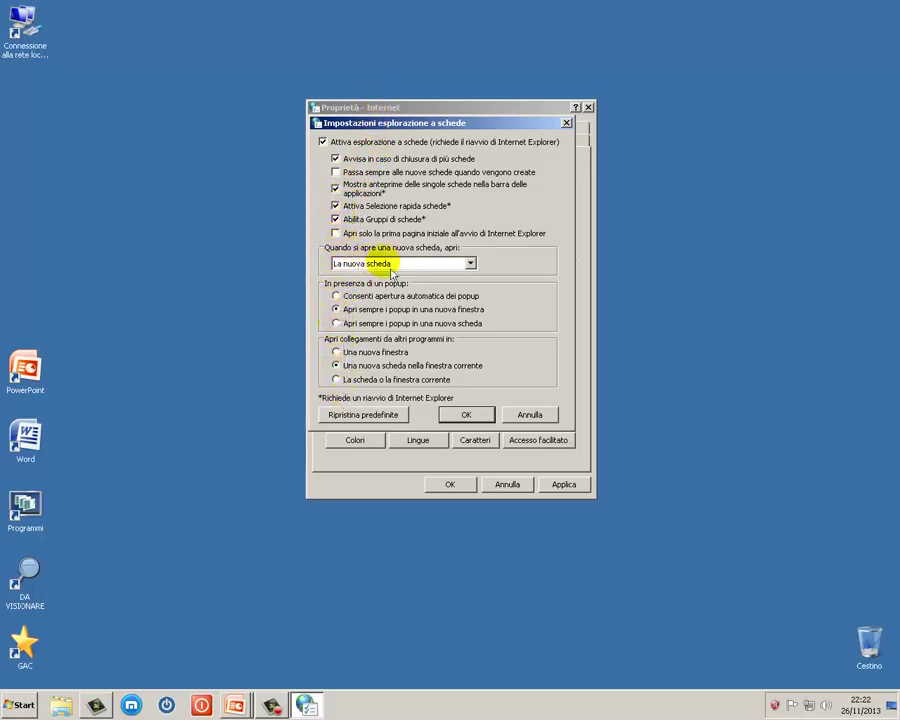
{"action": "left_click", "coordinate": [469, 263]}
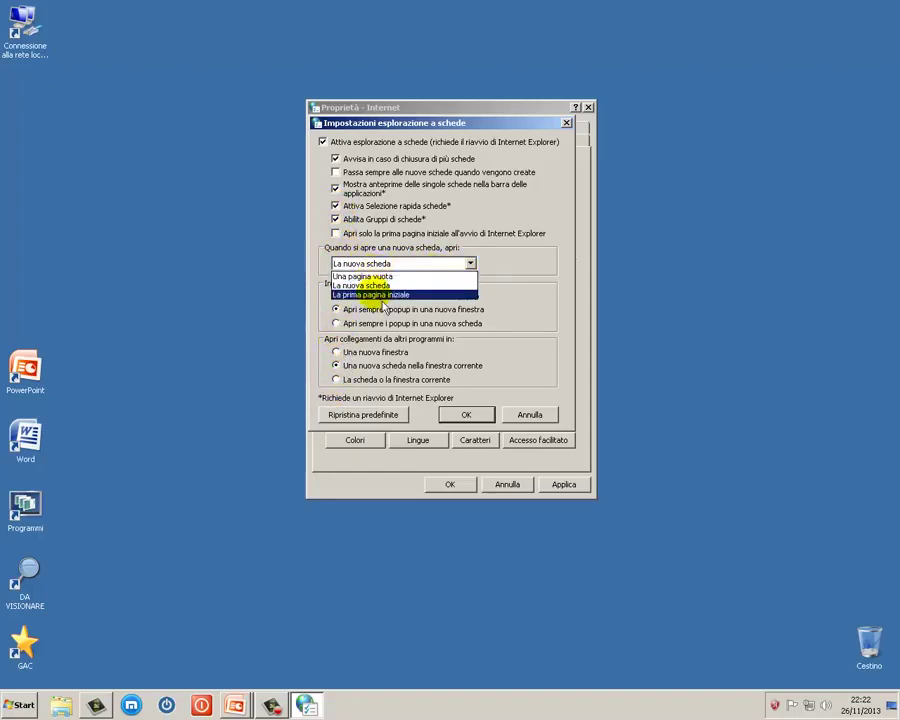
{"action": "left_click", "coordinate": [523, 289]}
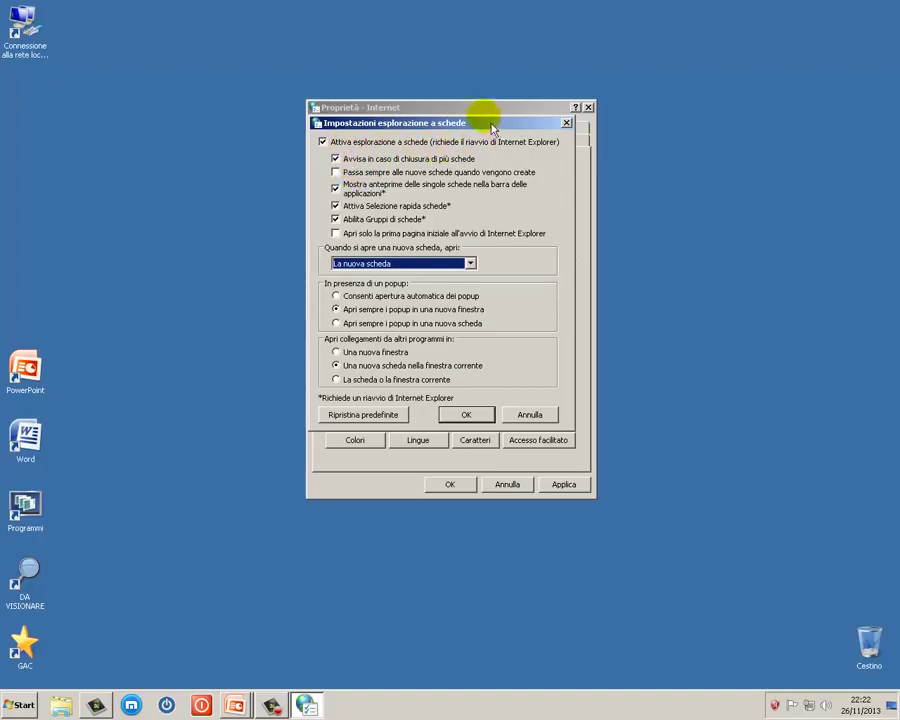
{"action": "left_click", "coordinate": [532, 415]}
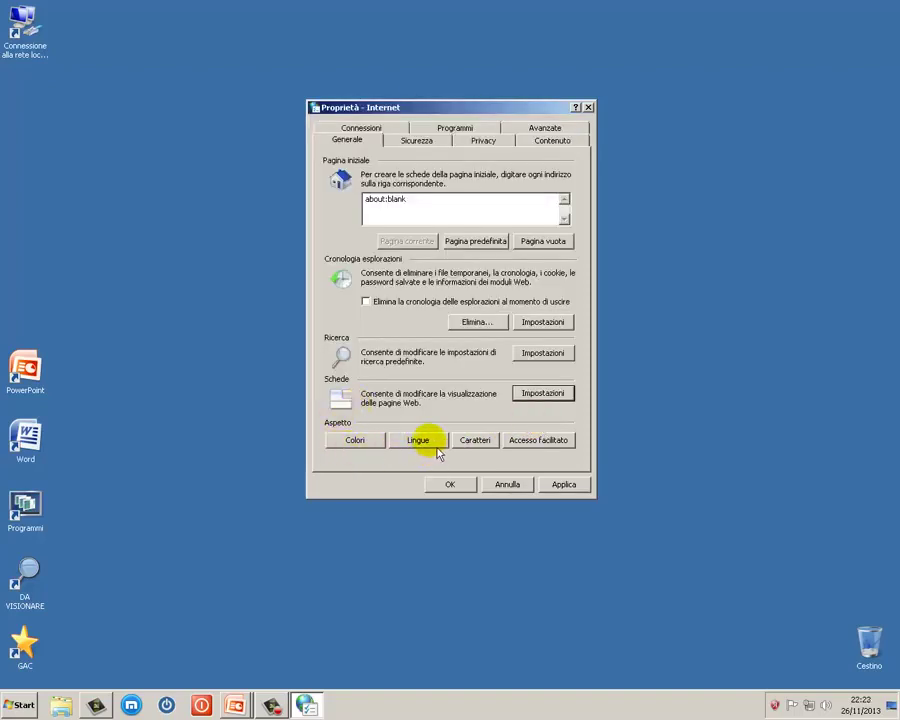
Review the appearance settings for web page colours, fonts and accessibility, cancelling each dialog.
{"action": "left_click", "coordinate": [366, 442]}
{"action": "left_click", "coordinate": [384, 192]}
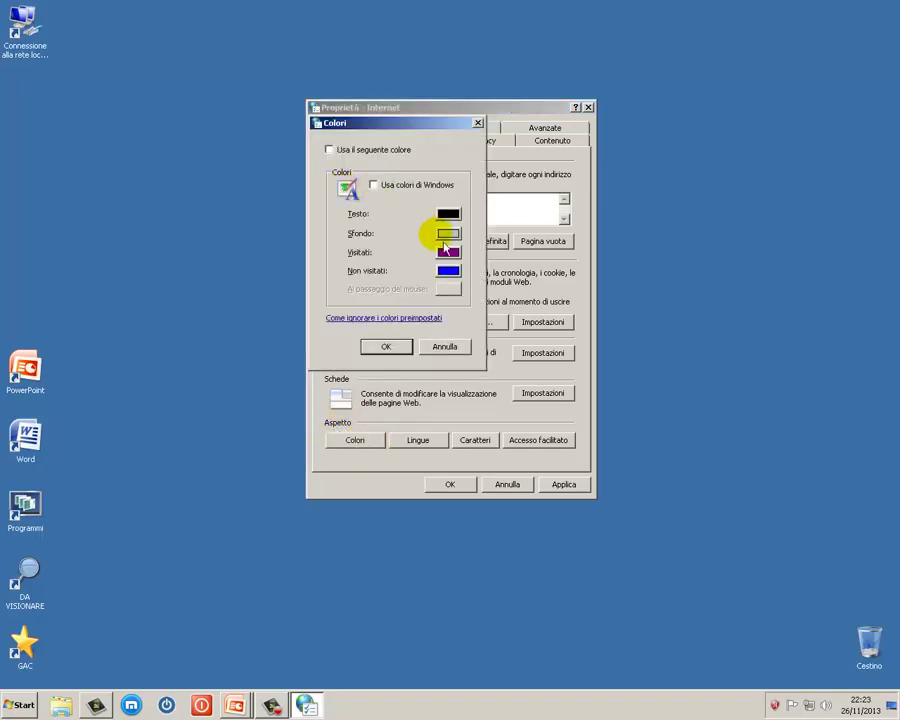
{"action": "left_click", "coordinate": [456, 357]}
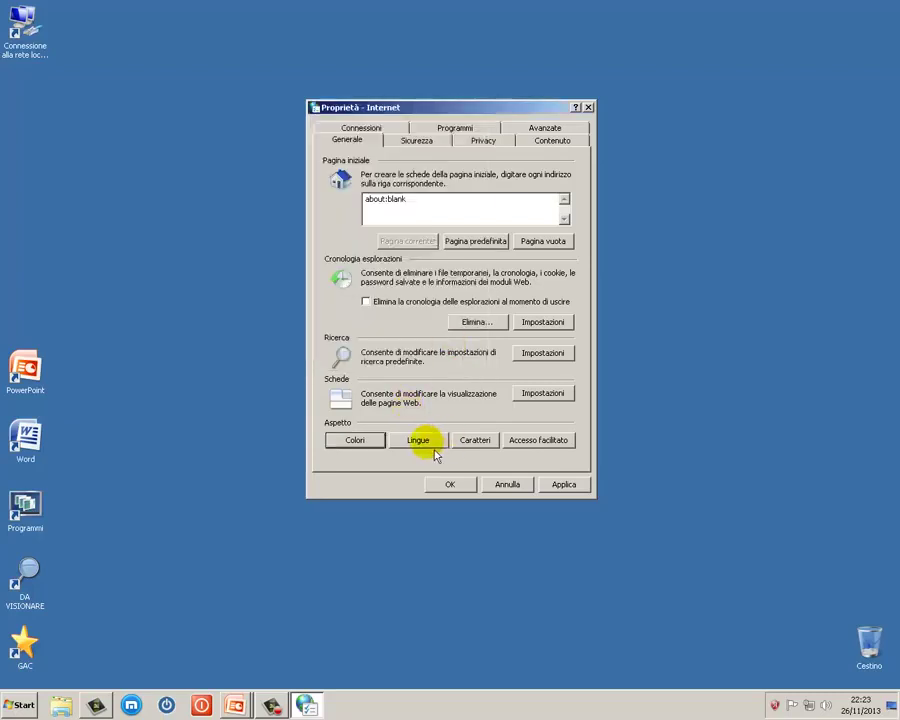
{"action": "left_click", "coordinate": [475, 442]}
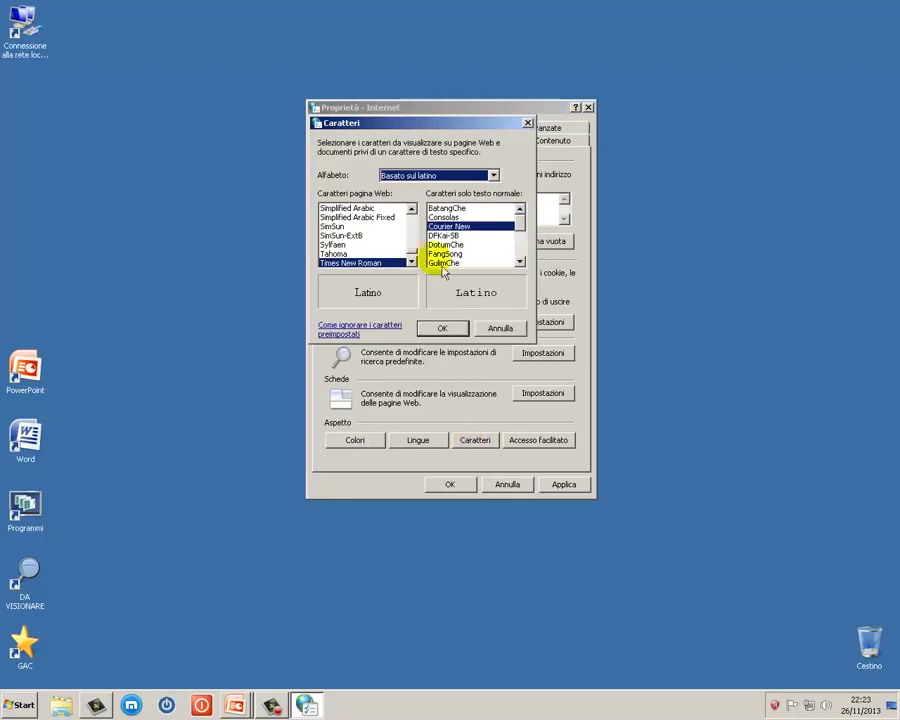
{"action": "left_click", "coordinate": [503, 333]}
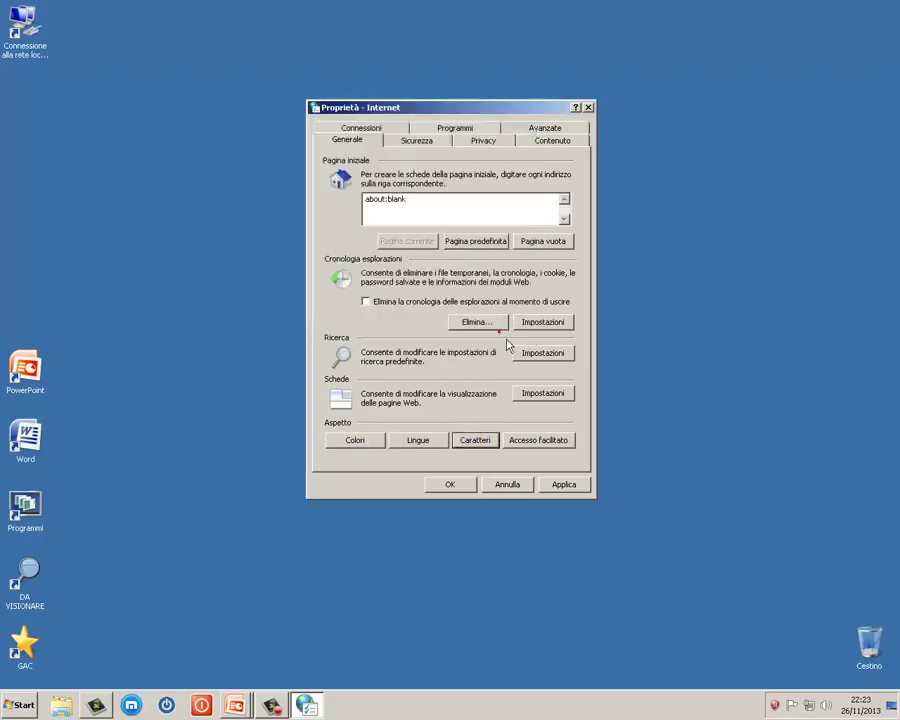
{"action": "left_click", "coordinate": [530, 442]}
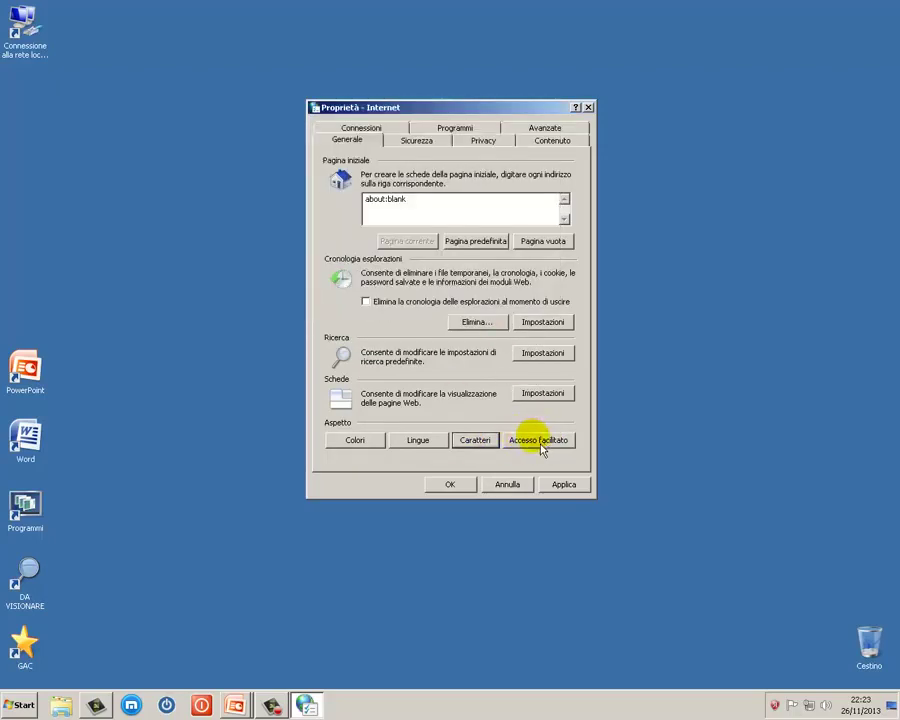
{"action": "left_click", "coordinate": [530, 442]}
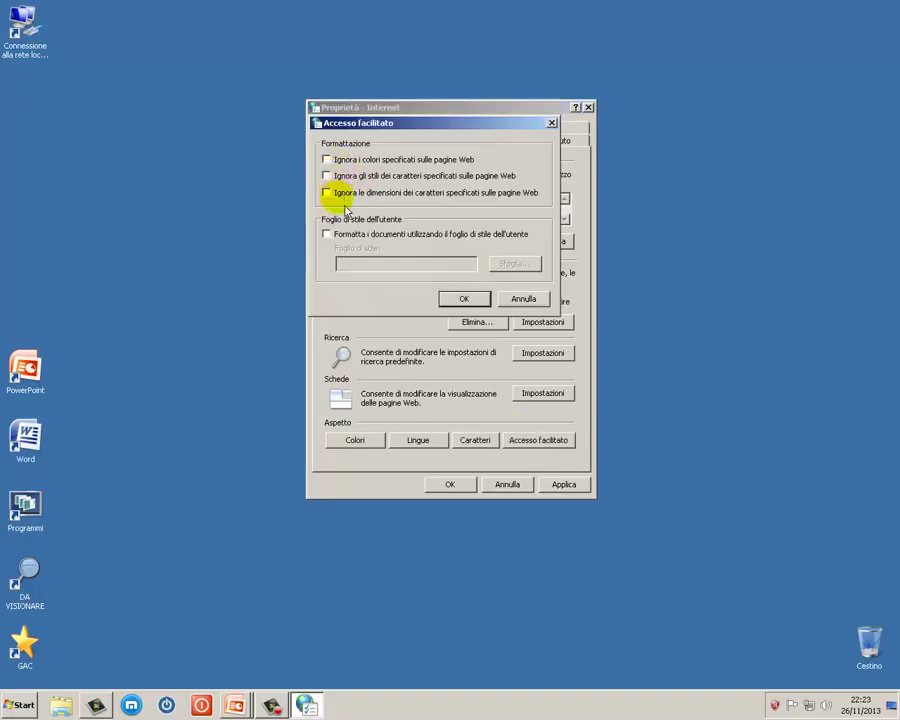
{"action": "left_click", "coordinate": [521, 298]}
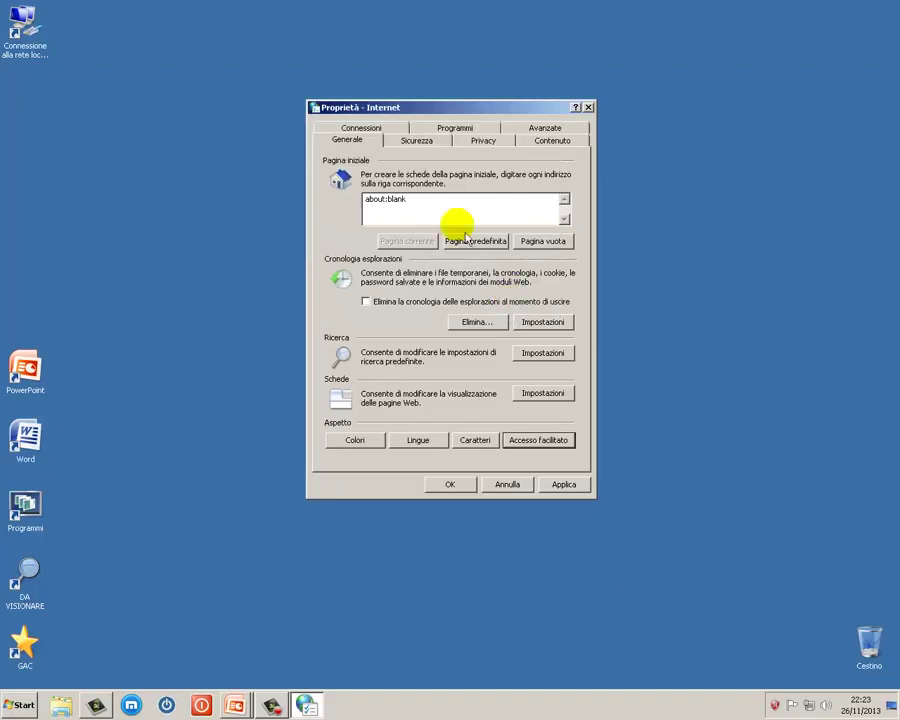
Examine the security settings of the local intranet, trusted sites, restricted sites and Internet zones.
{"action": "left_click", "coordinate": [414, 150]}
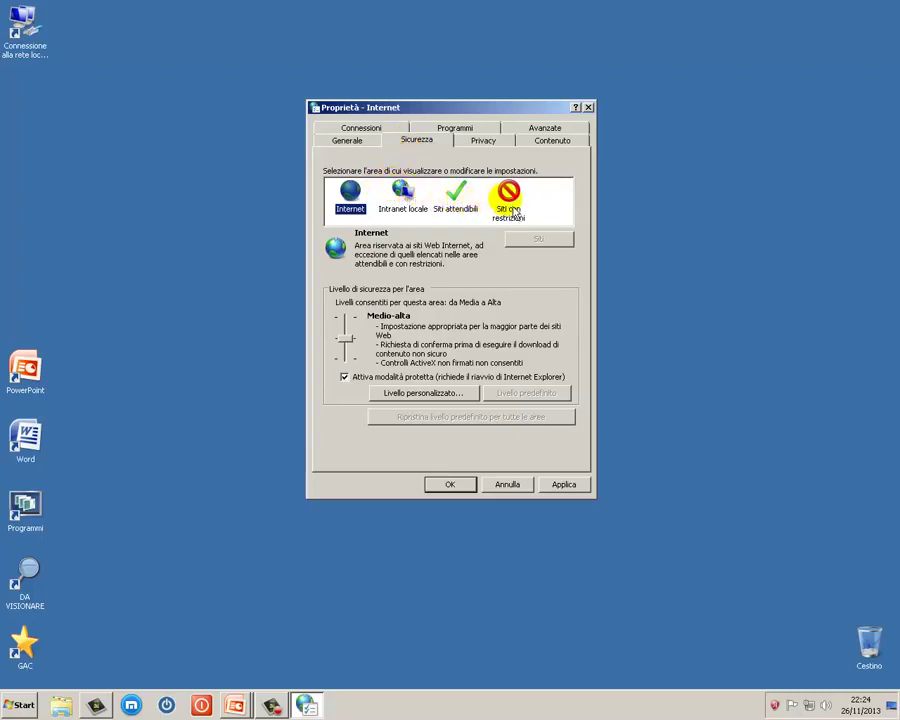
{"action": "left_click", "coordinate": [403, 208]}
{"action": "left_click", "coordinate": [457, 210]}
{"action": "left_click", "coordinate": [527, 213]}
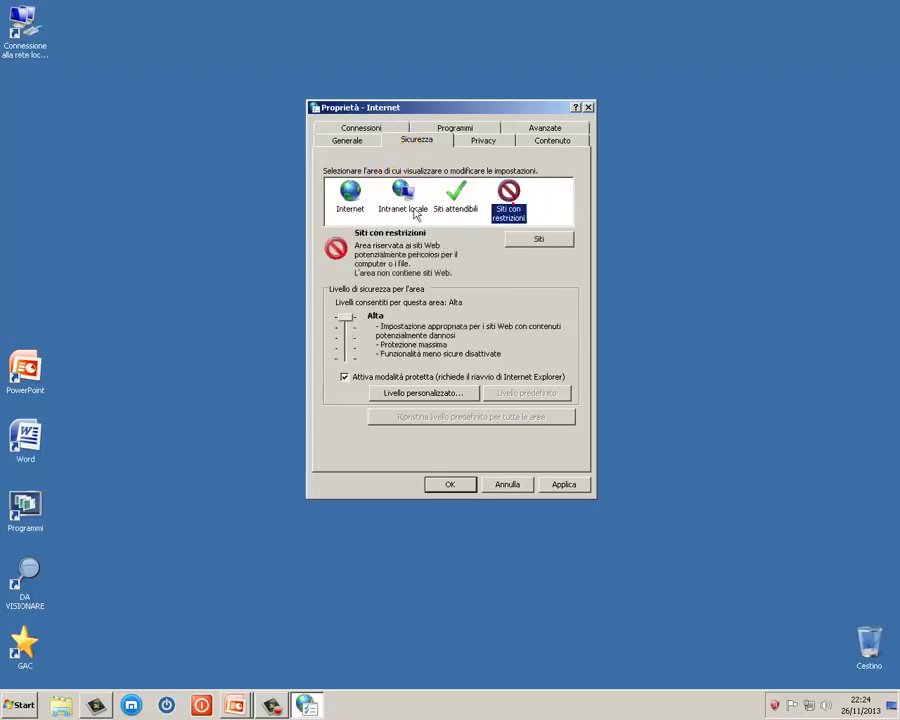
{"action": "left_click", "coordinate": [360, 211]}
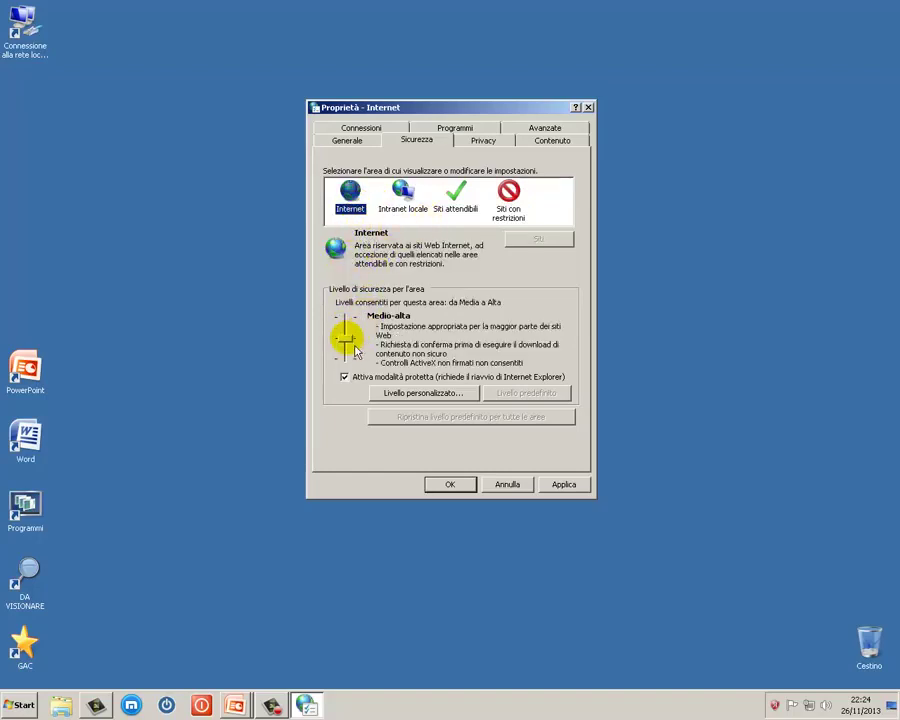
Raise the local intranet zone's security level to Alta, and review its site detection options and advanced site list, cancelling them.
{"action": "mouse_move", "coordinate": [349, 338]}
{"action": "left_mouse_down"}
{"action": "mouse_move", "coordinate": [355, 362]}
{"action": "mouse_move", "coordinate": [357, 338]}
{"action": "mouse_move", "coordinate": [346, 362]}
{"action": "mouse_move", "coordinate": [345, 317]}
{"action": "mouse_move", "coordinate": [352, 358]}
{"action": "mouse_move", "coordinate": [352, 328]}
{"action": "left_mouse_up"}
{"action": "left_click", "coordinate": [405, 200]}
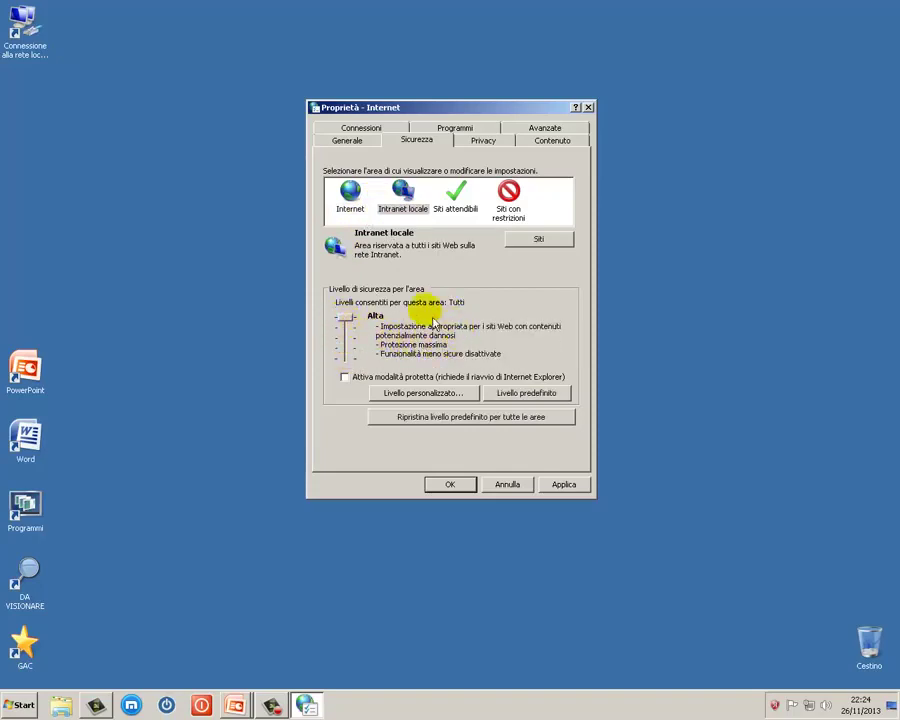
{"action": "left_click", "coordinate": [549, 248]}
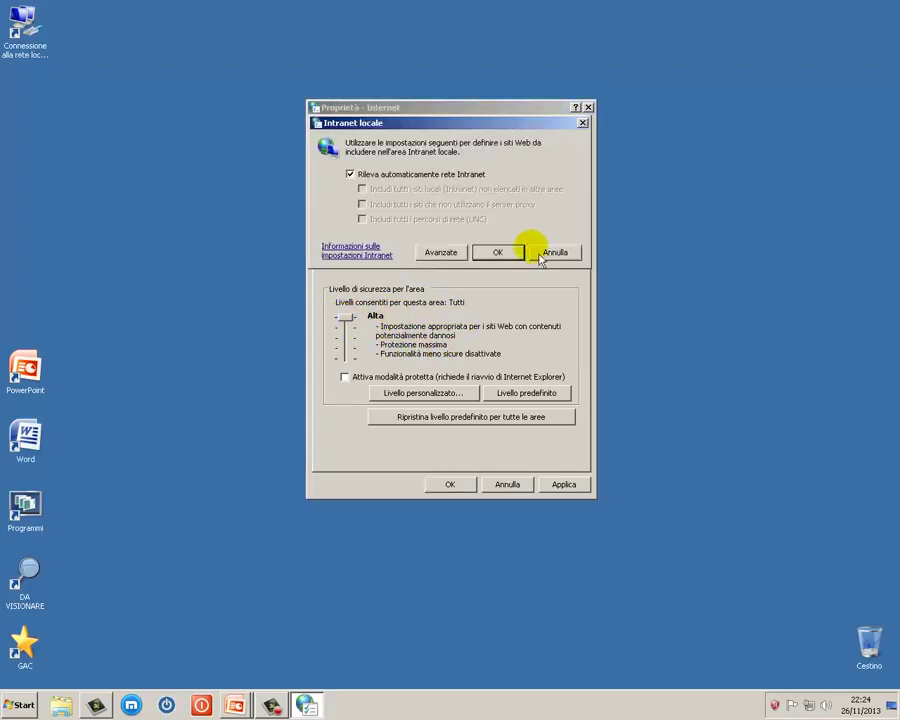
{"action": "left_click", "coordinate": [441, 252]}
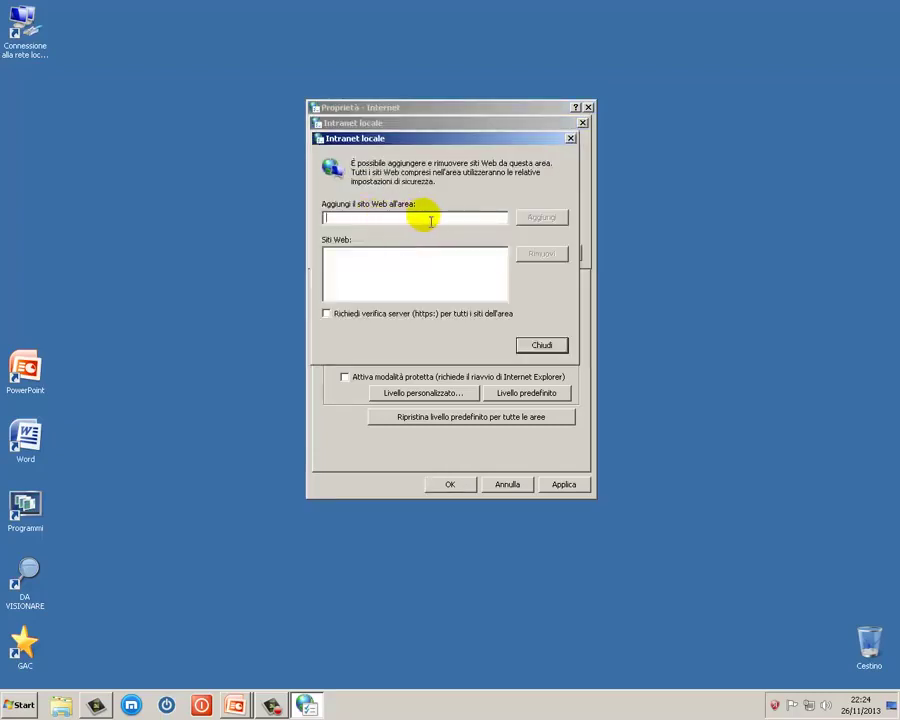
{"action": "left_click", "coordinate": [570, 138]}
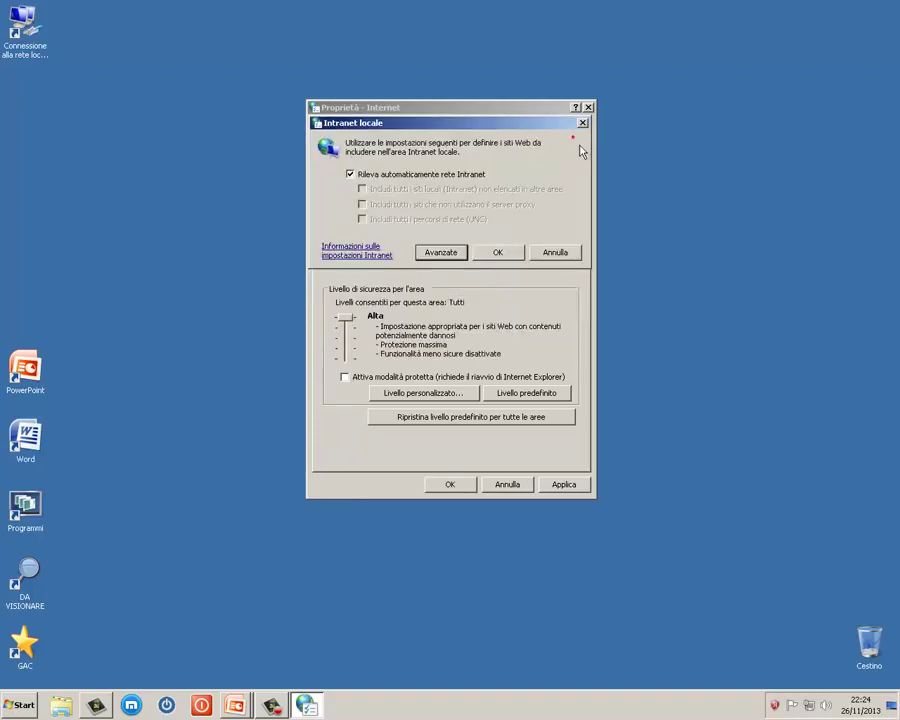
{"action": "left_click", "coordinate": [555, 253]}
Review the list of websites assigned to the restricted sites zone, and close it.
{"action": "left_click", "coordinate": [512, 195]}
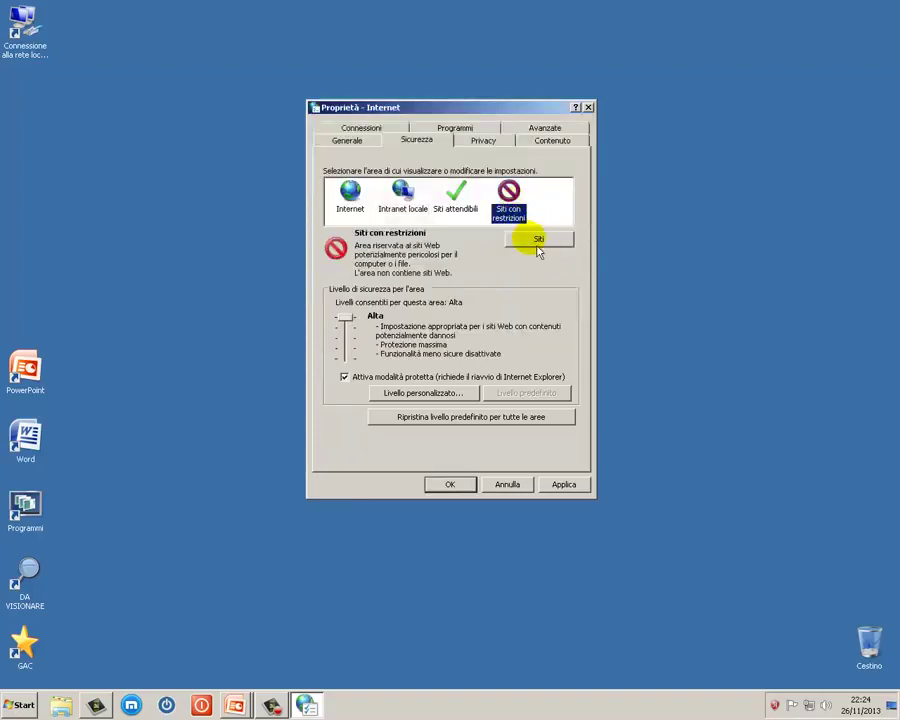
{"action": "left_click", "coordinate": [538, 238]}
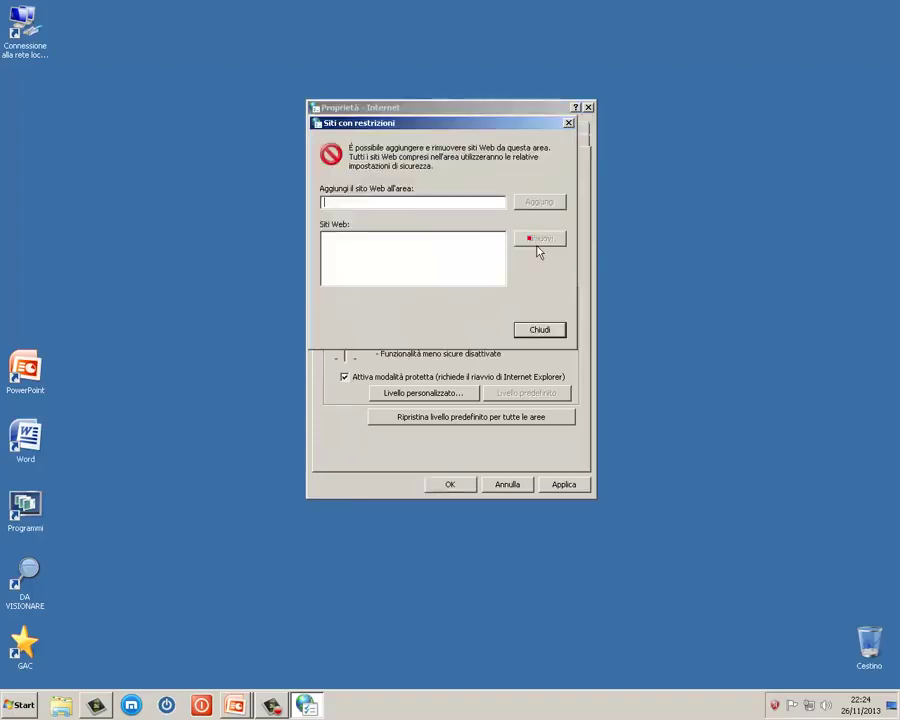
{"action": "left_click", "coordinate": [540, 330]}
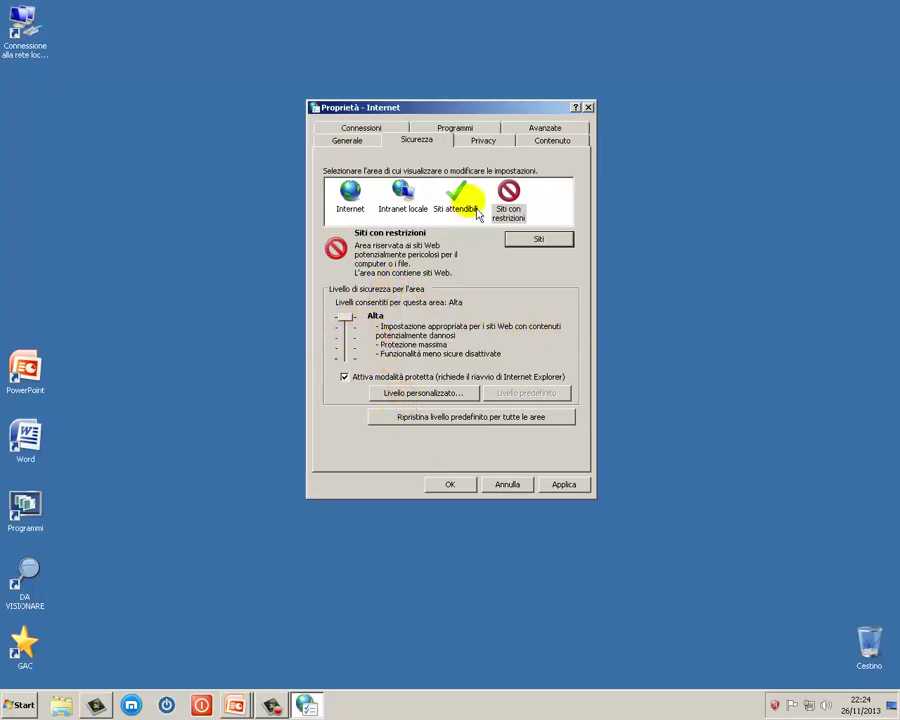
Review the local intranet zone's custom security settings, including the download options, and reset them to Medio-bassa (predefinita).
{"action": "left_click", "coordinate": [403, 205]}
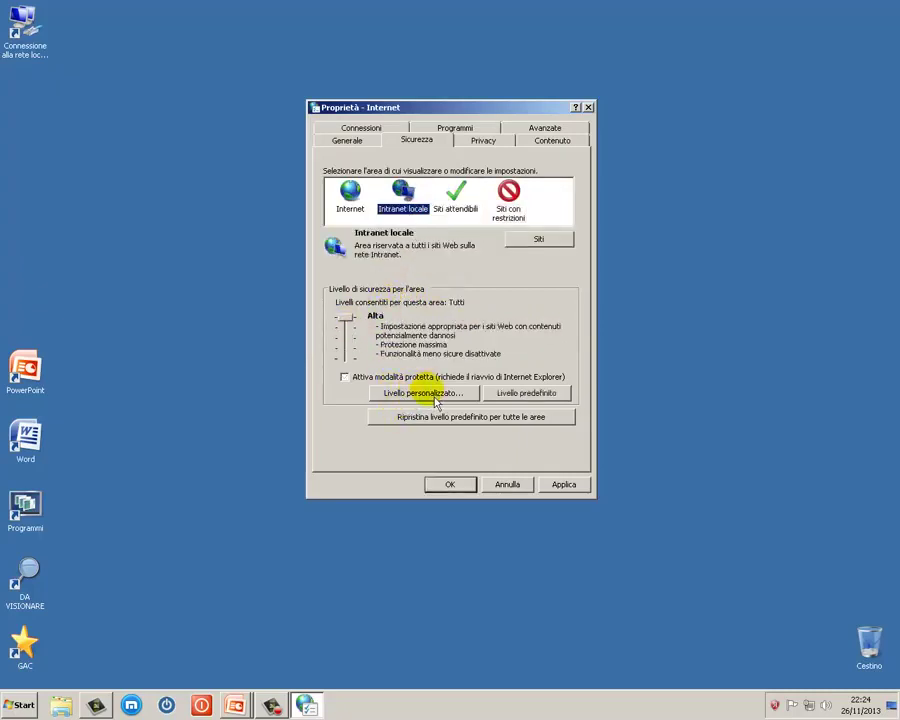
{"action": "left_click", "coordinate": [437, 392]}
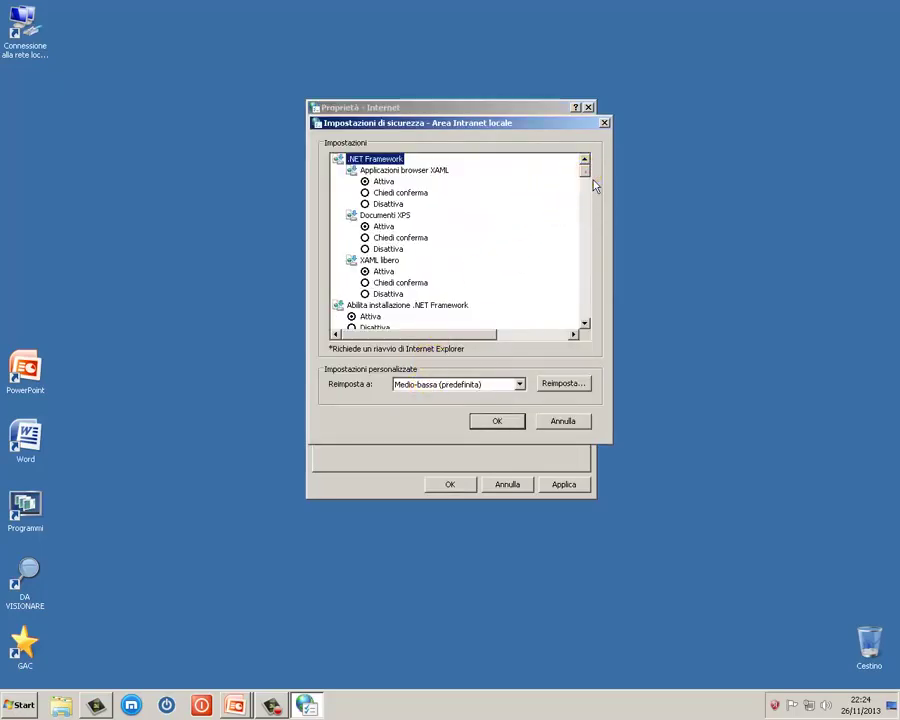
{"action": "left_click_drag", "start_coordinate": [593, 186], "coordinate": [597, 247]}
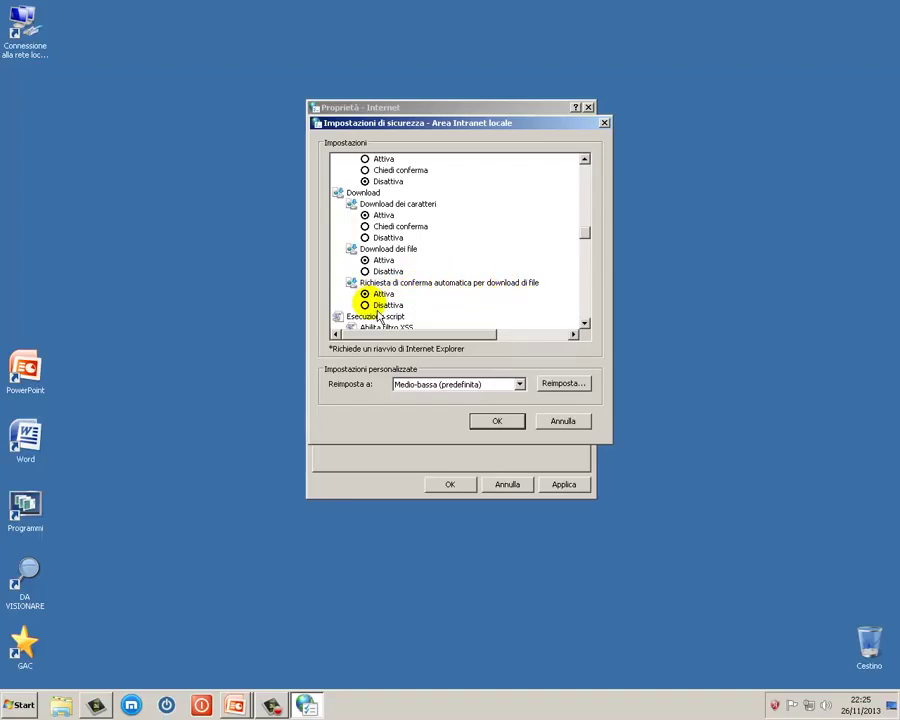
{"action": "left_click", "coordinate": [578, 386]}
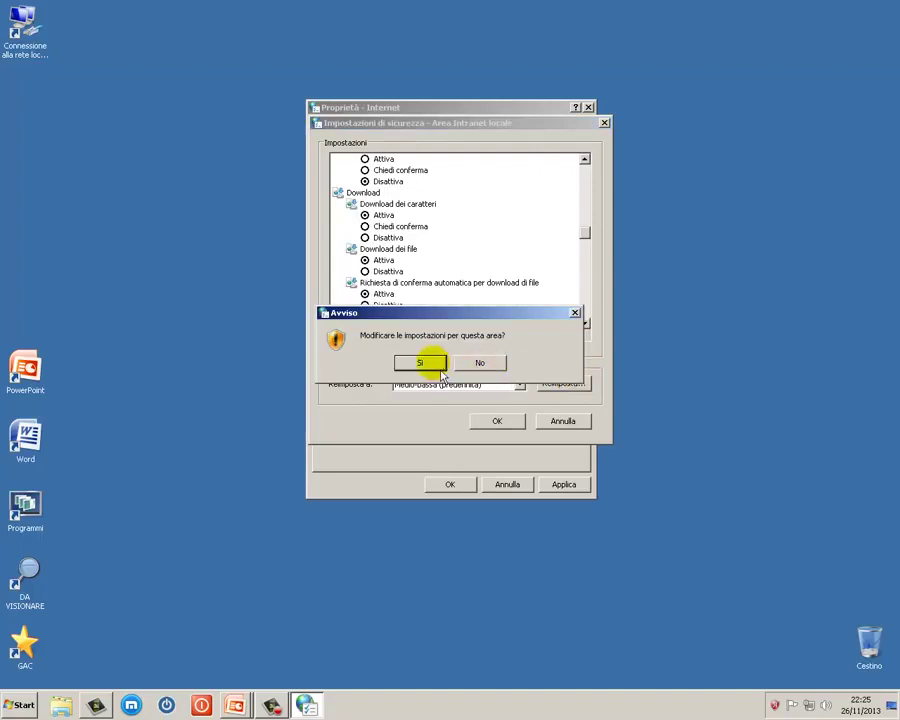
{"action": "left_click", "coordinate": [440, 370]}
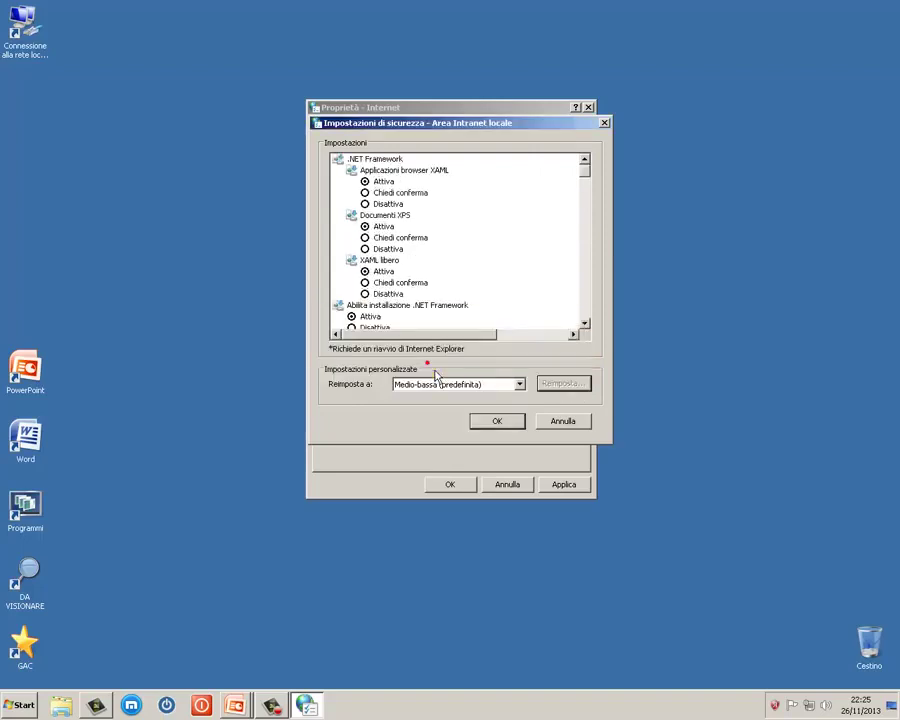
{"action": "left_click", "coordinate": [565, 421]}
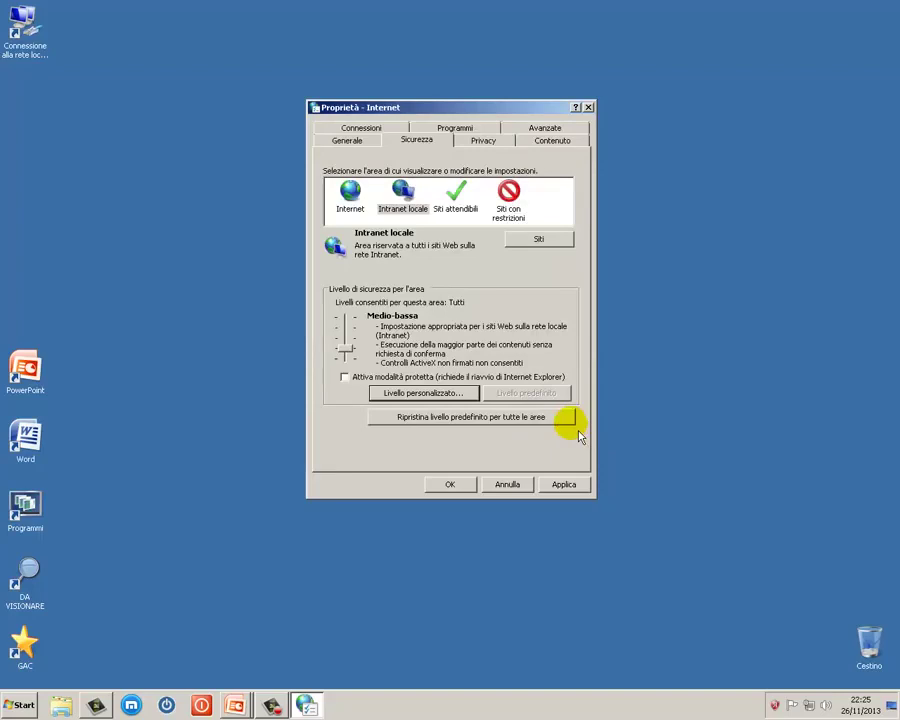
Lower the Internet zone's privacy level to Accetta tutti i cookie, and raise it to Medio alta.
{"action": "left_click", "coordinate": [484, 140]}
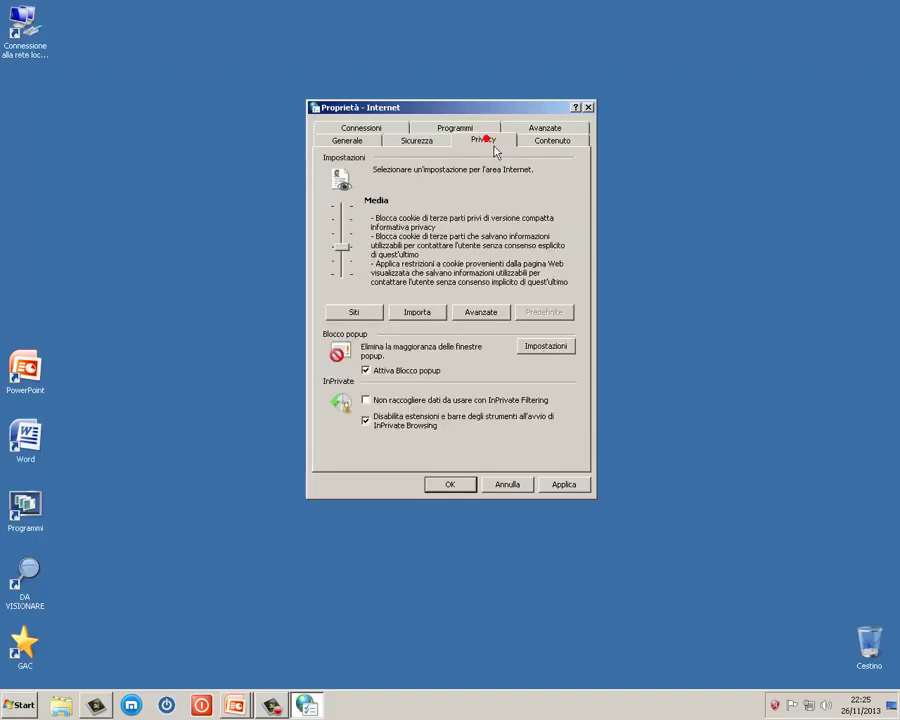
{"action": "left_click", "coordinate": [352, 260]}
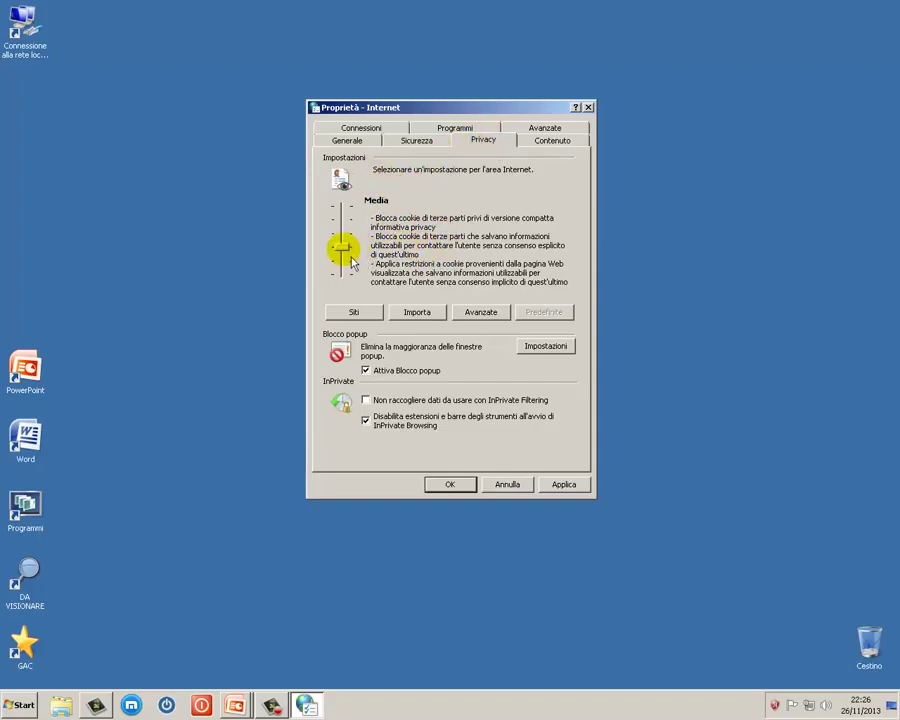
{"action": "left_click_drag", "start_coordinate": [352, 260], "coordinate": [352, 287]}
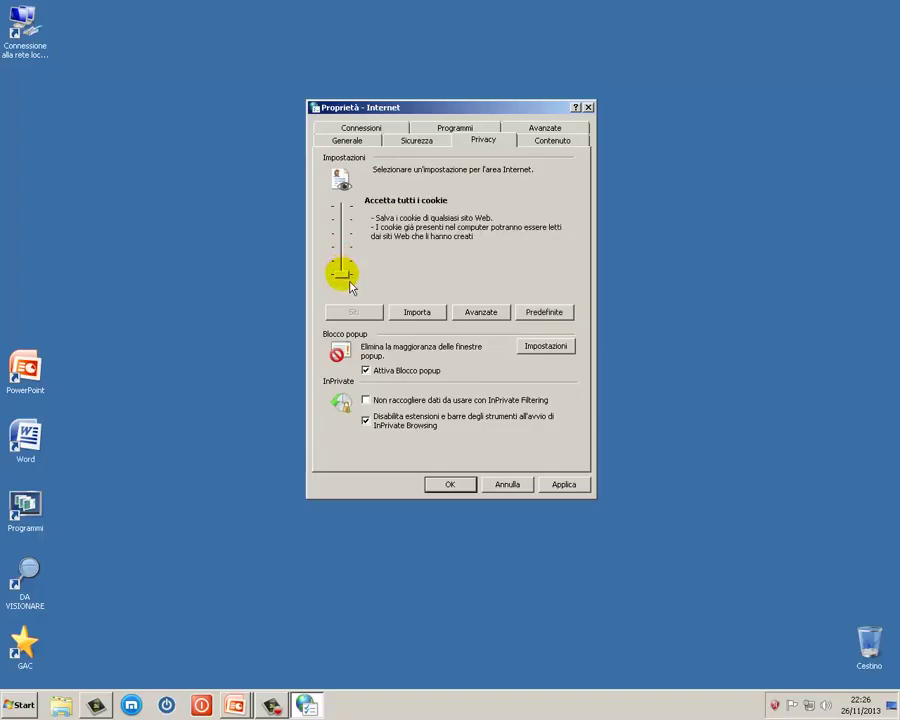
{"action": "left_click_drag", "start_coordinate": [350, 287], "coordinate": [348, 248]}
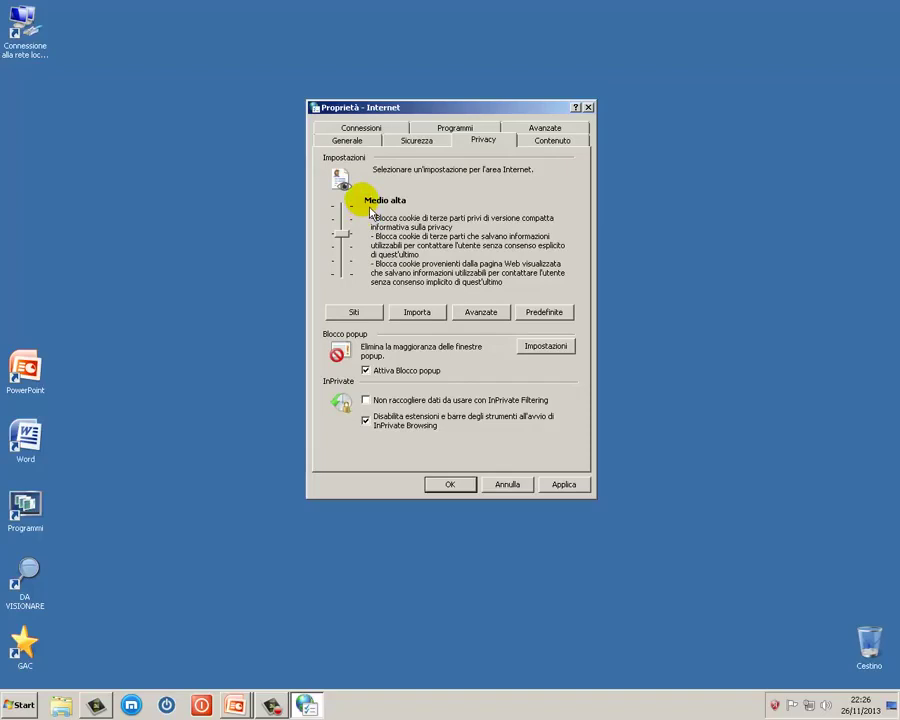
Review the per-site privacy management and the privacy preferences import, leaving both without adding or importing anything.
{"action": "left_click", "coordinate": [355, 318]}
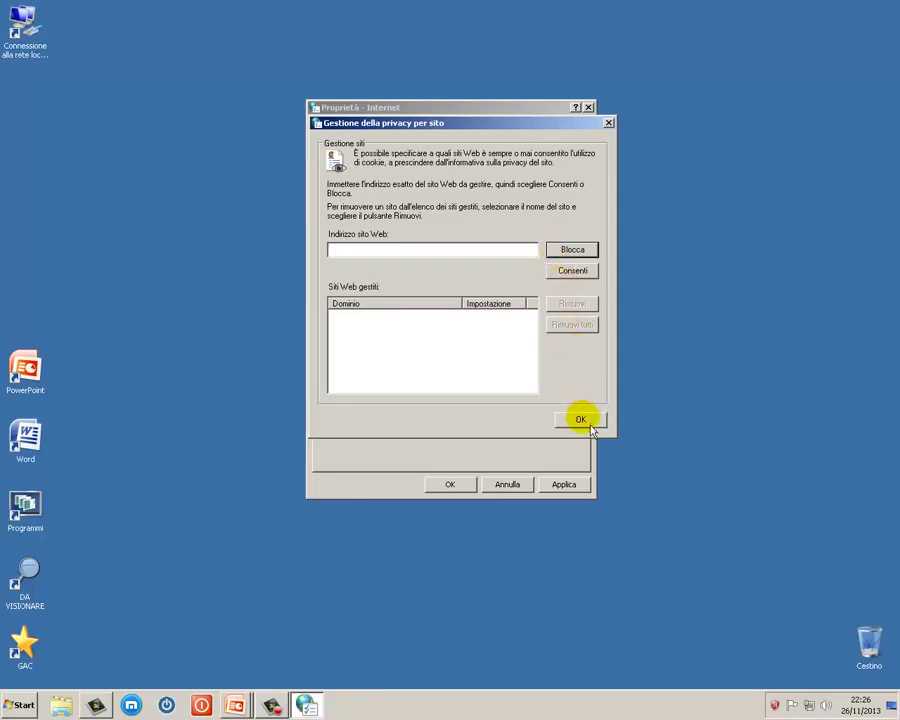
{"action": "left_click", "coordinate": [608, 123]}
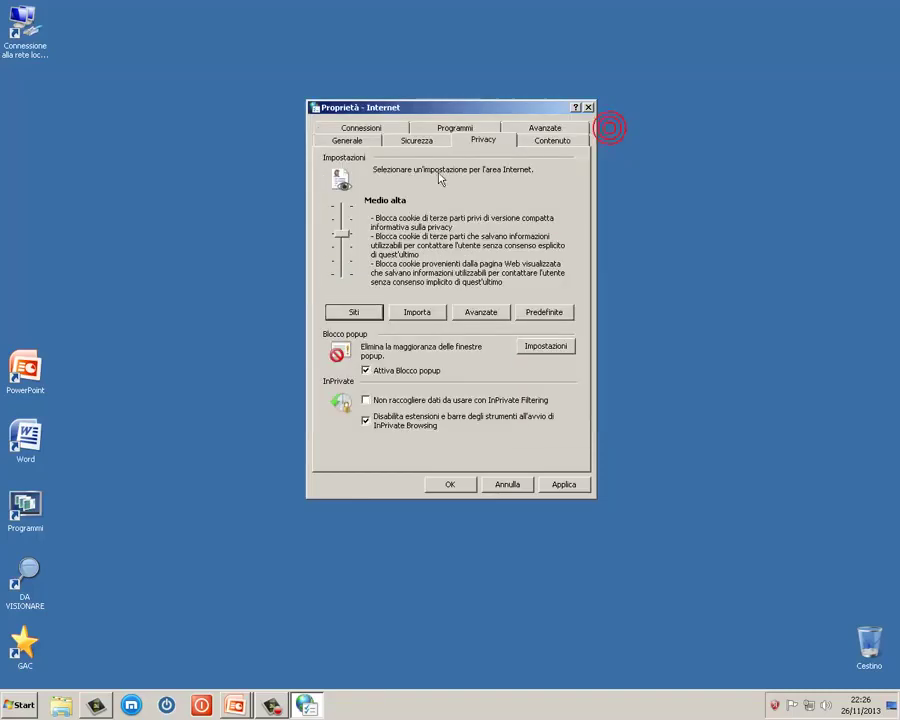
{"action": "left_click", "coordinate": [427, 320]}
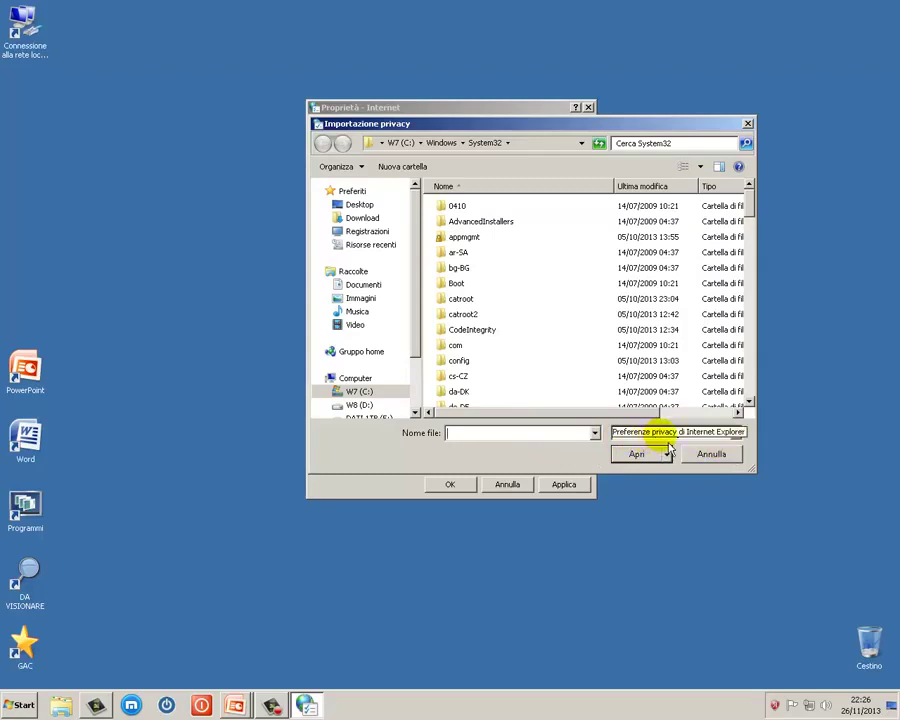
{"action": "left_click", "coordinate": [716, 462]}
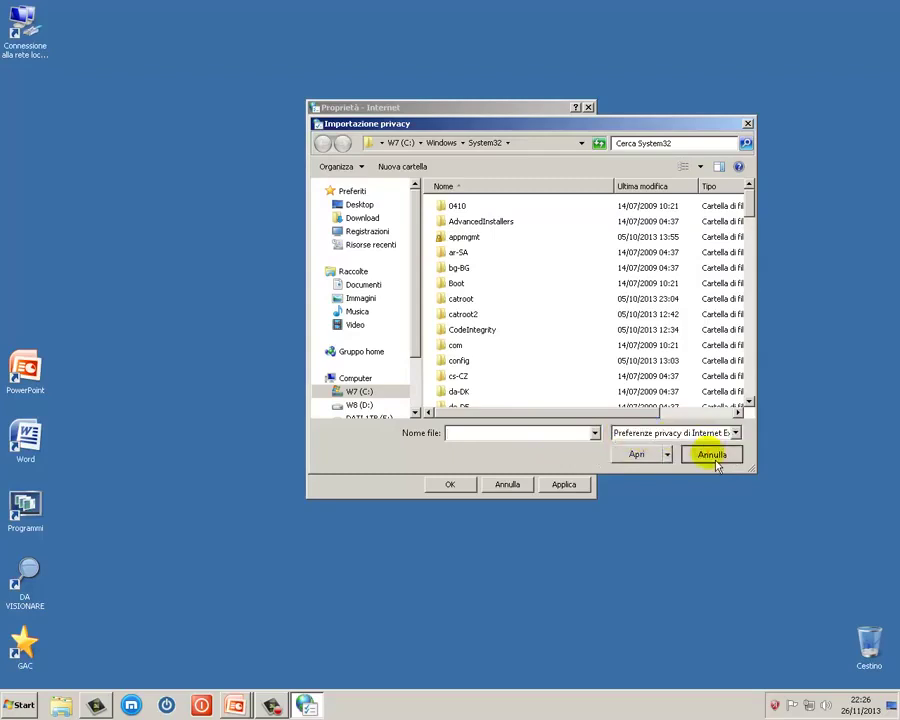
Override automatic cookie handling, try Blocca and Chiedi conferma for first-party and third-party cookies, and cancel the advanced privacy settings.
{"action": "left_click", "coordinate": [476, 312]}
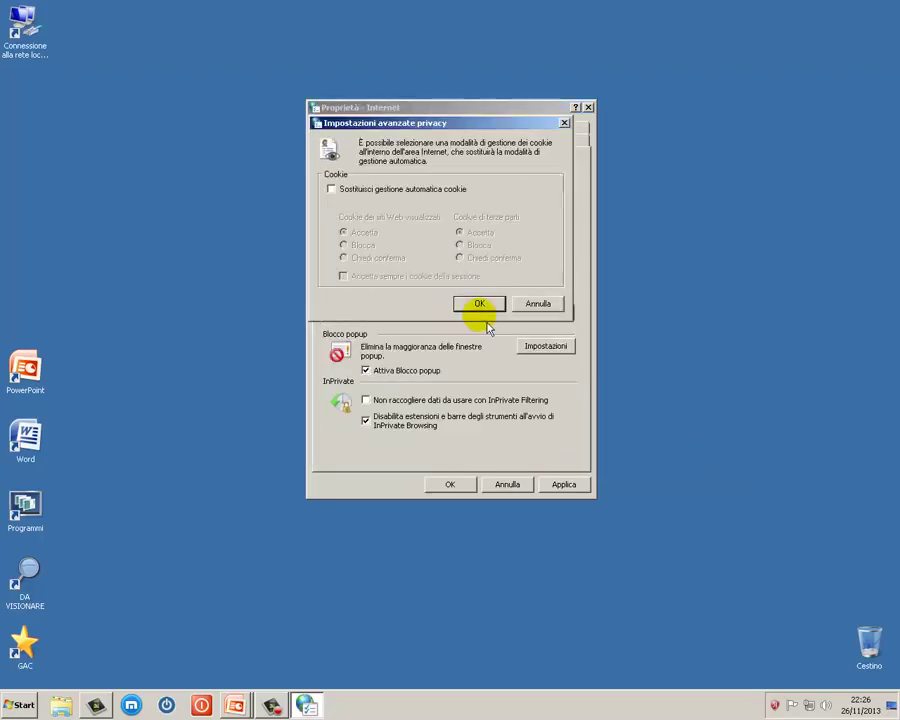
{"action": "left_click", "coordinate": [332, 189]}
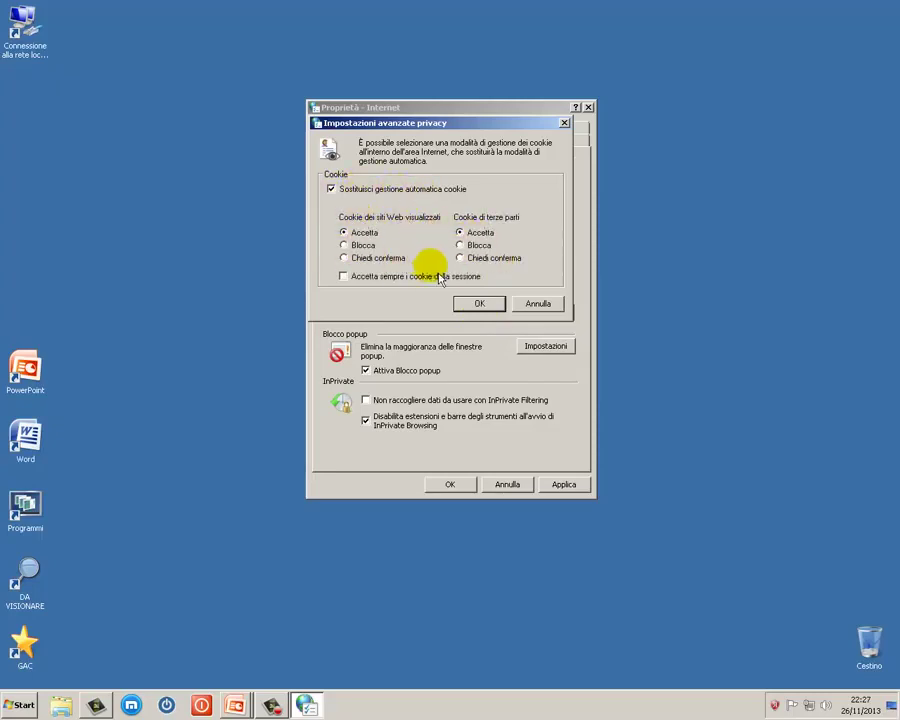
{"action": "left_click", "coordinate": [464, 245]}
{"action": "left_click", "coordinate": [344, 245]}
{"action": "left_click", "coordinate": [346, 258]}
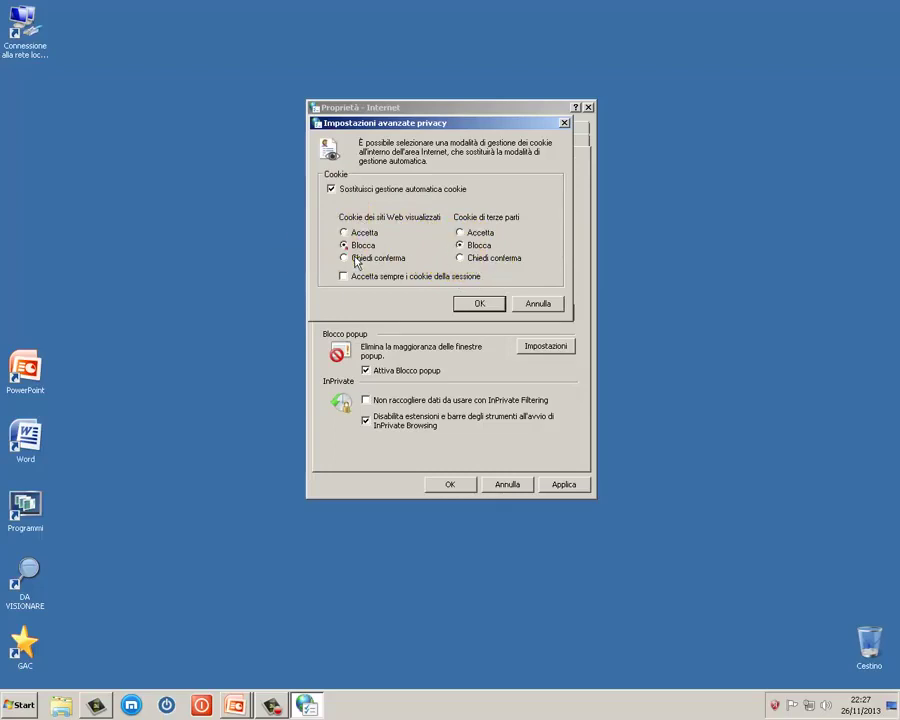
{"action": "left_click", "coordinate": [461, 258]}
{"action": "left_click", "coordinate": [530, 304]}
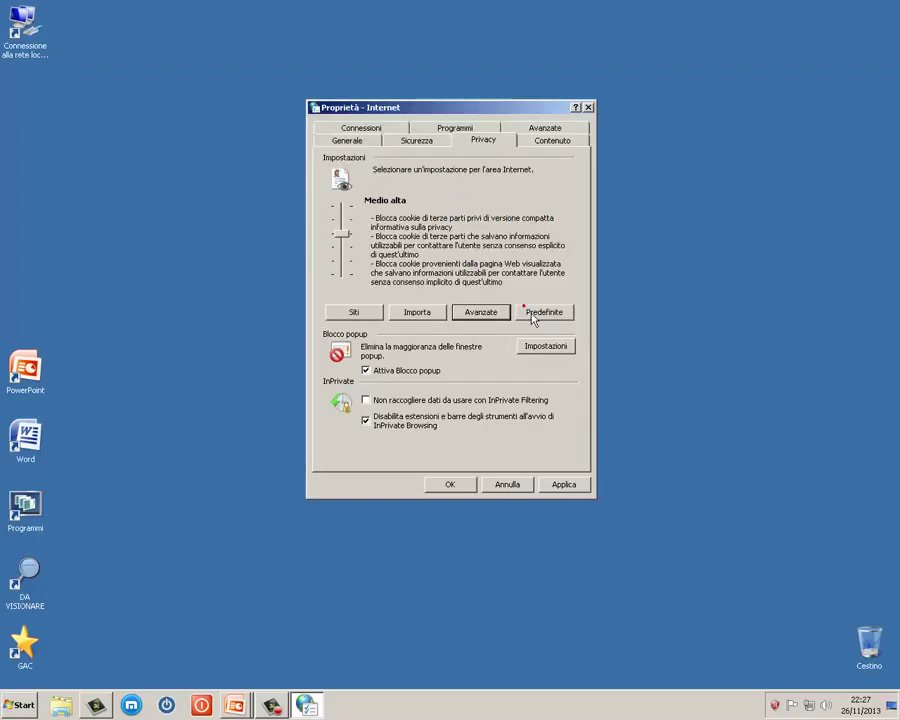
Restore the default privacy level, and review the pop-up blocker's exceptions, notifications and blocking level without changing them.
{"action": "left_click", "coordinate": [545, 313]}
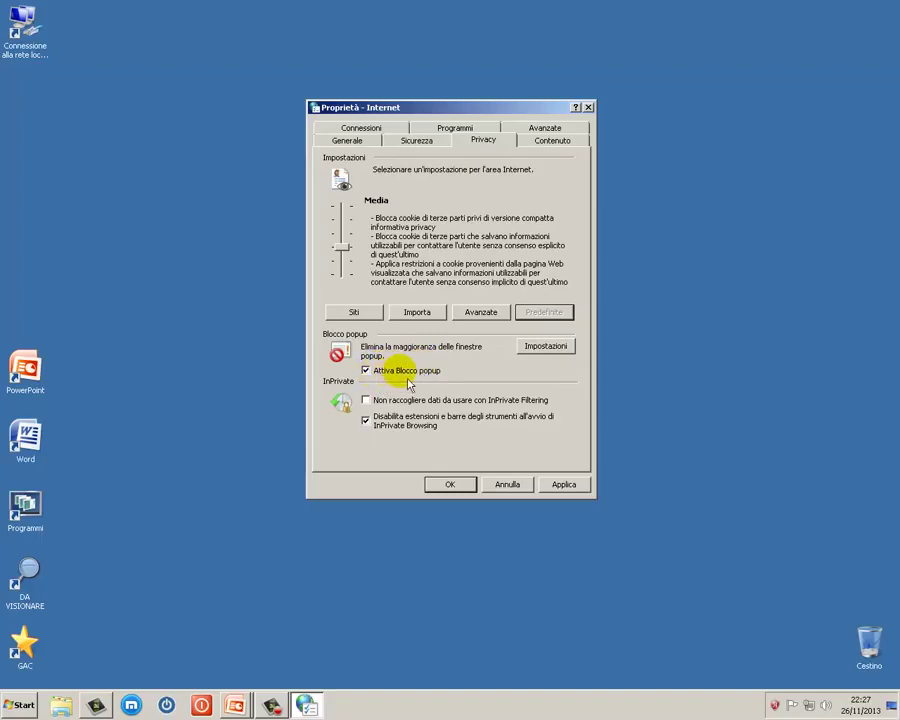
{"action": "left_click", "coordinate": [540, 348]}
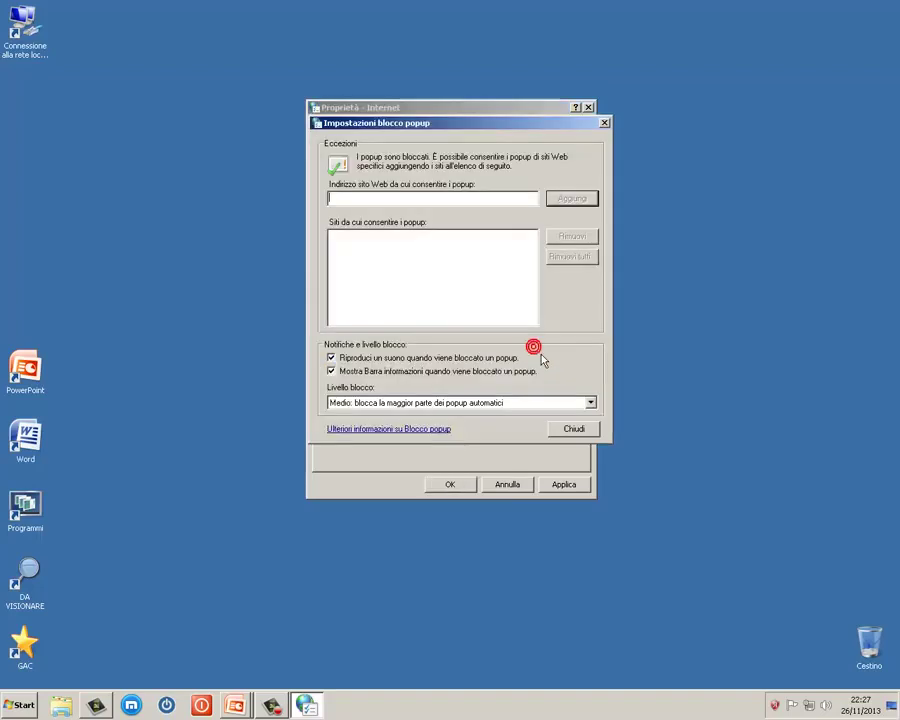
{"action": "left_click", "coordinate": [374, 199]}
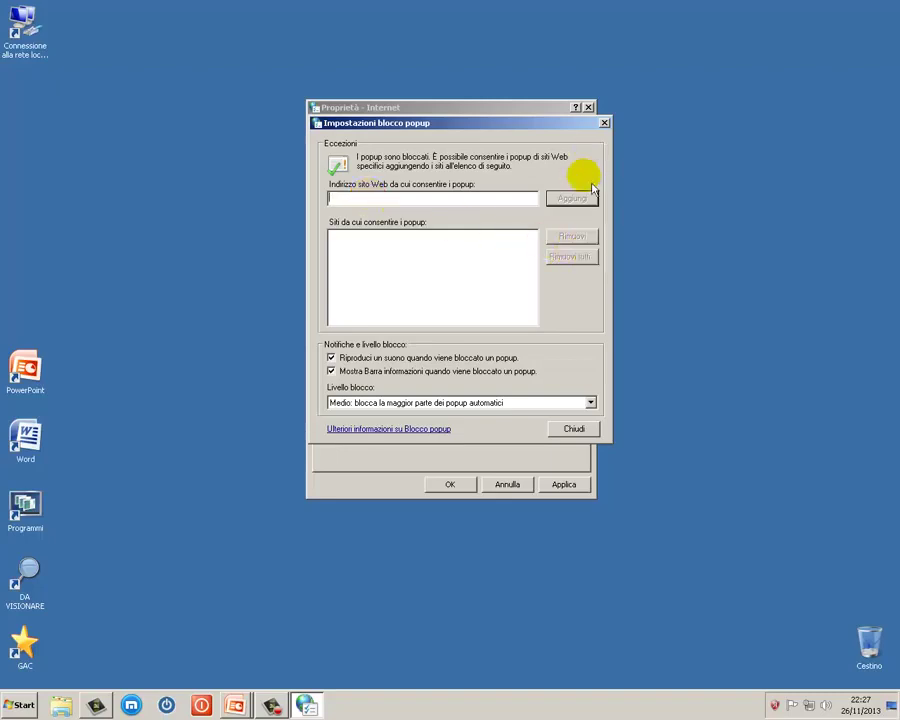
{"action": "left_click", "coordinate": [604, 123]}
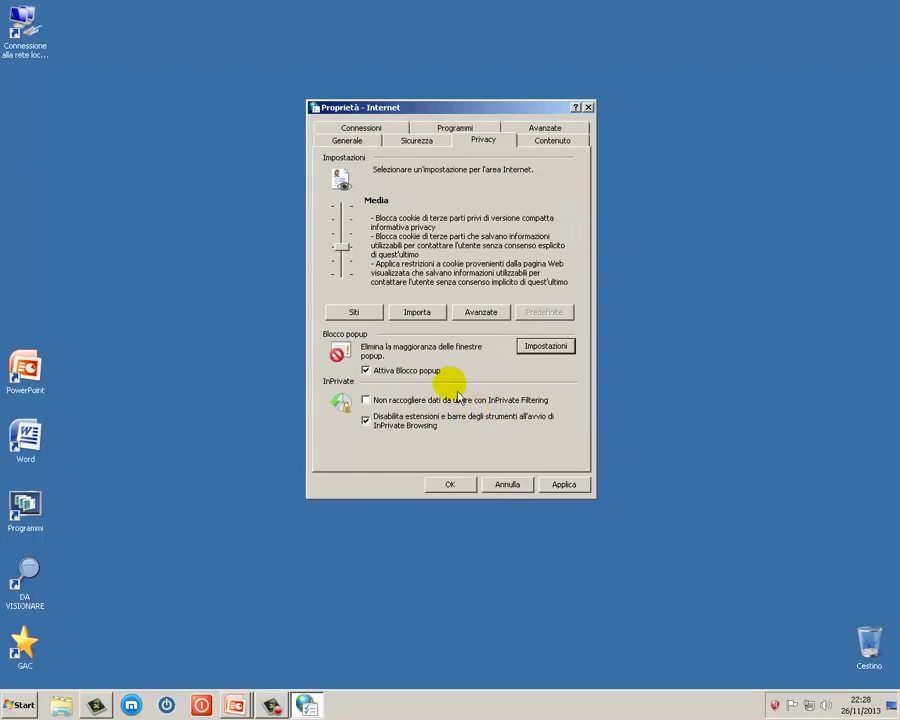
Turn on the option not to collect data for InPrivate Filtering, keeping extensions and toolbars disabled for InPrivate Browsing.
{"action": "left_click", "coordinate": [367, 400]}
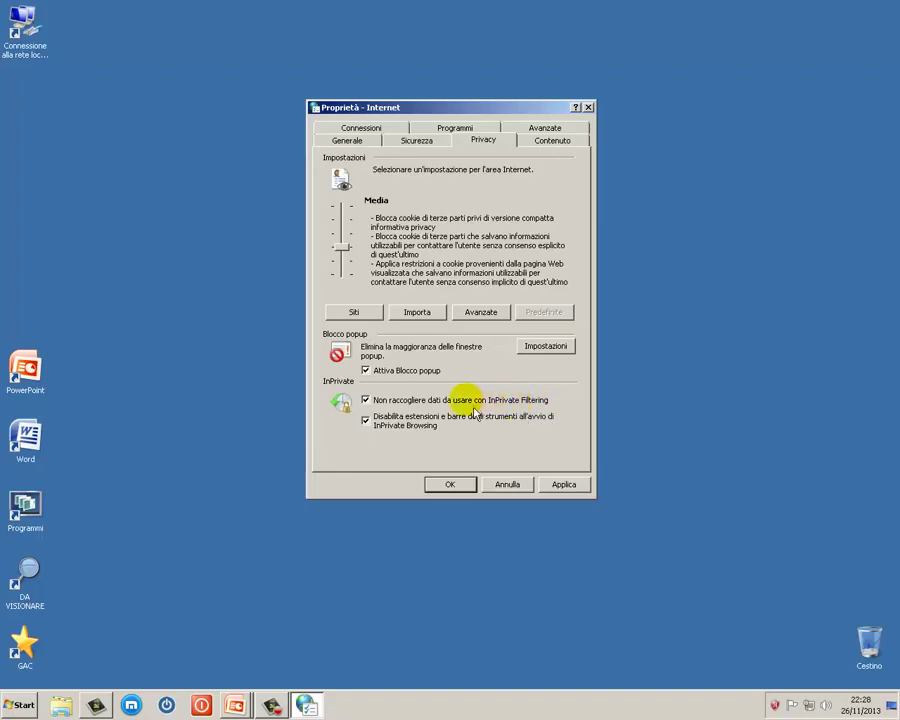
{"action": "left_click", "coordinate": [372, 427]}
{"action": "left_click", "coordinate": [370, 425]}
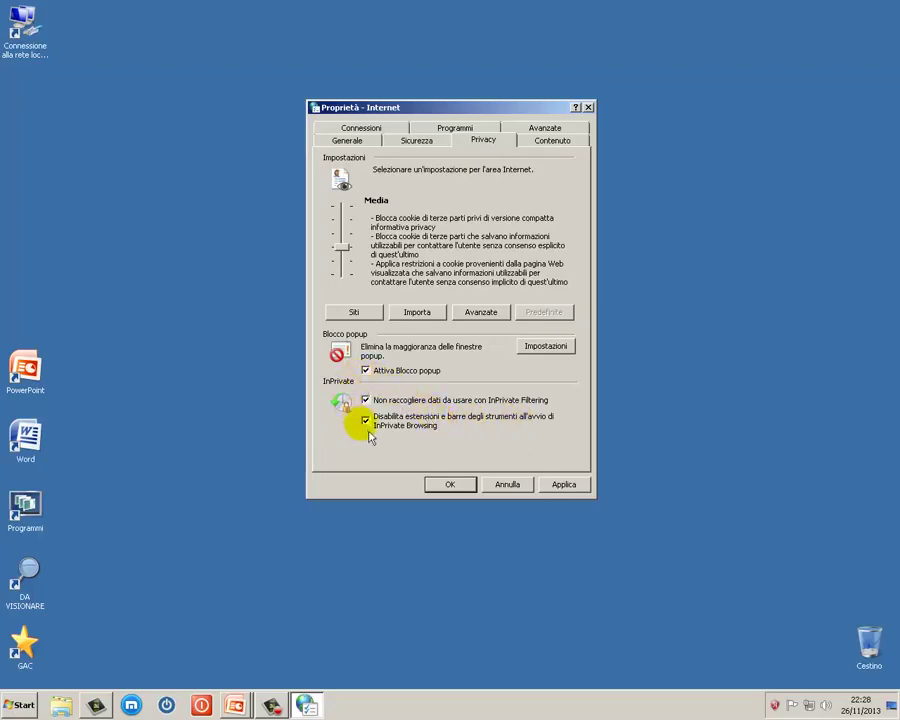
Review the parental controls page from the content settings and close it without setting up any user.
{"action": "left_click", "coordinate": [547, 152]}
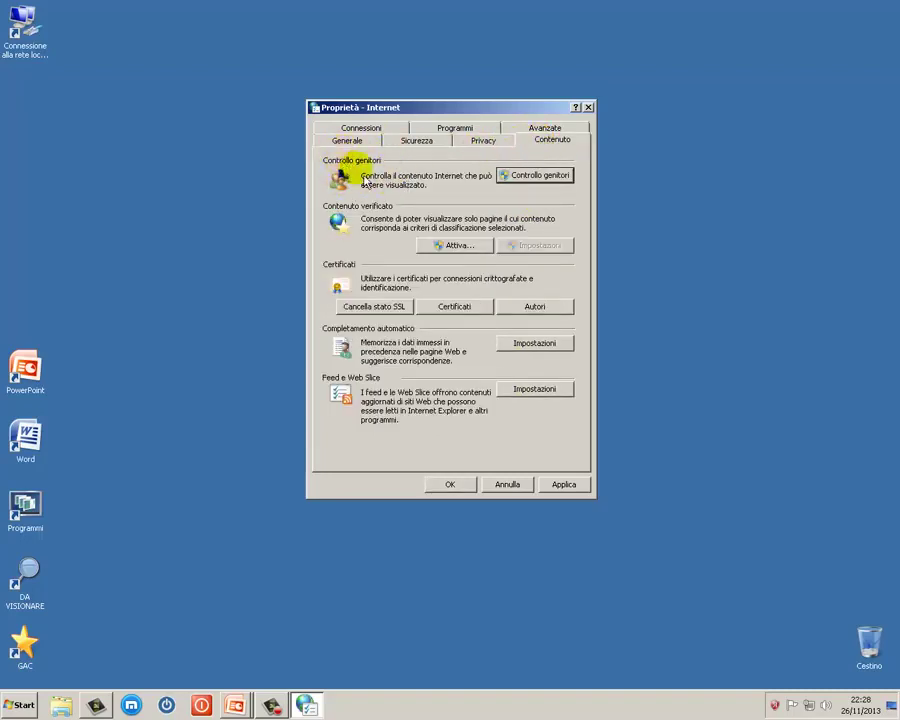
{"action": "left_click", "coordinate": [537, 176]}
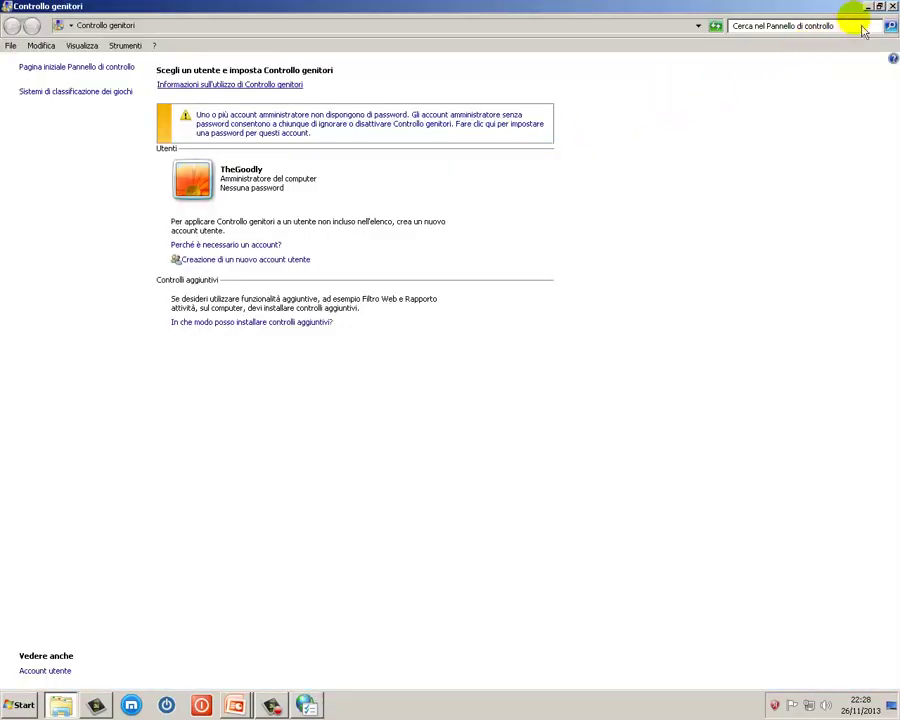
{"action": "left_click", "coordinate": [892, 7]}
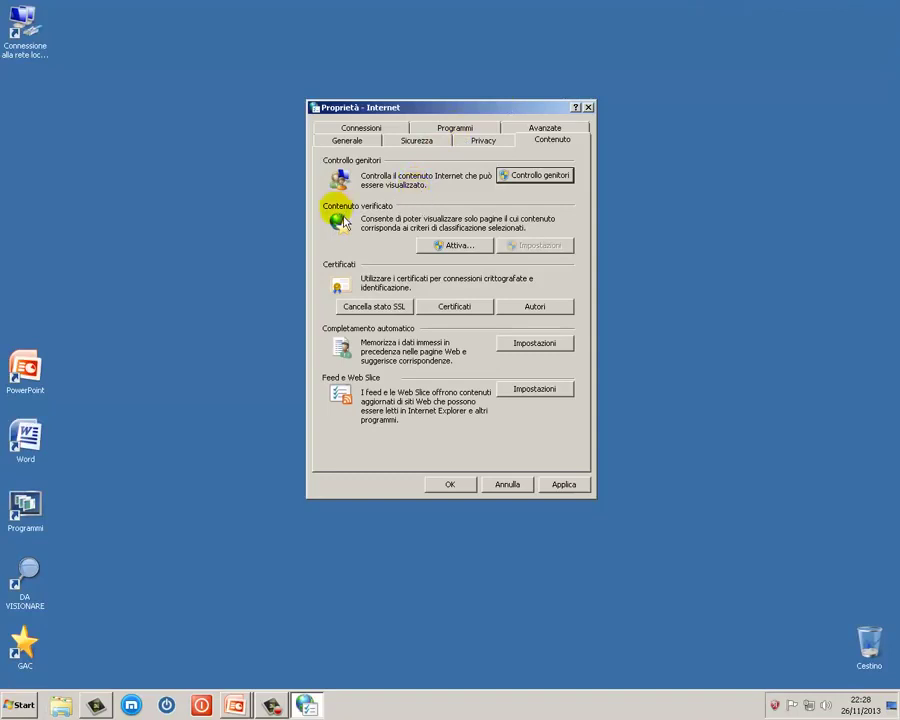
Open the Contenuto verificato settings and browse the first ICRA3 rating categories, ending on Contenuto di cattivo esempio per i bambini.
{"action": "left_click", "coordinate": [470, 248]}
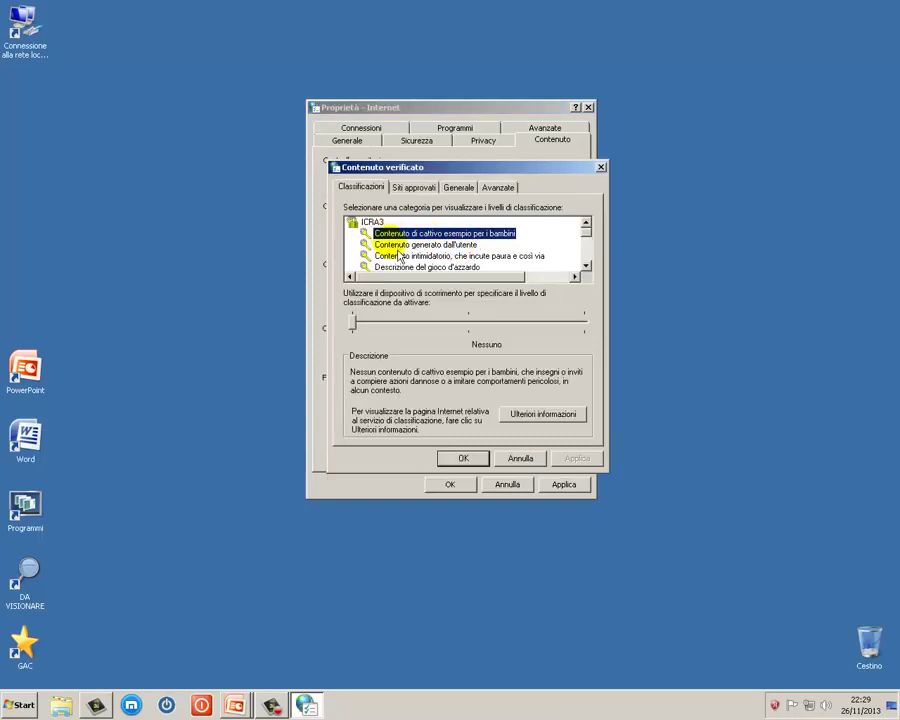
{"action": "key", "text": "Down"}
{"action": "key", "text": "Down"}
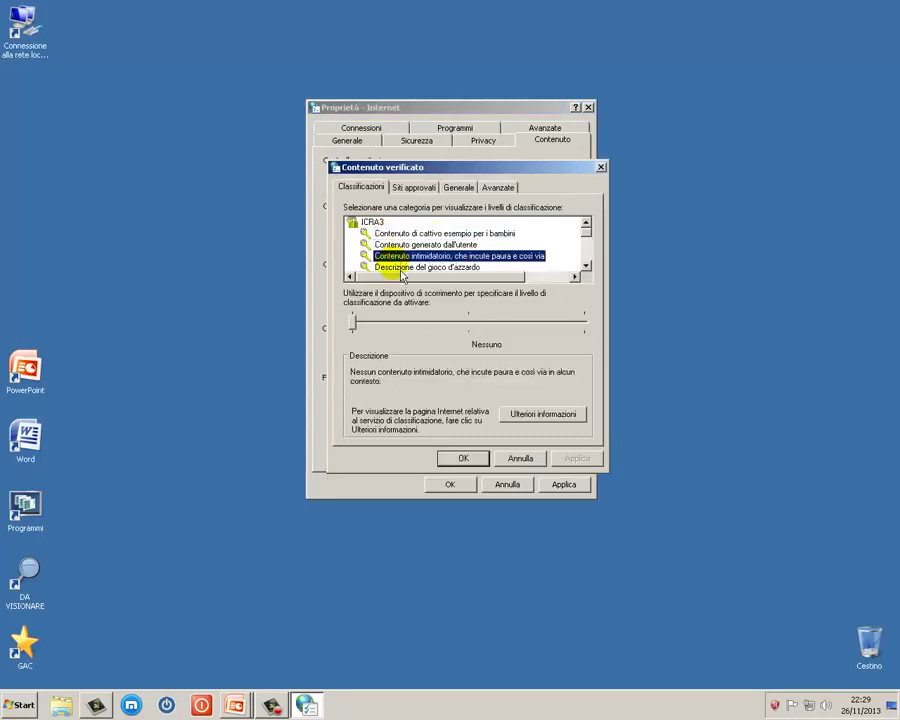
{"action": "left_click", "coordinate": [403, 267]}
{"action": "left_click", "coordinate": [418, 236]}
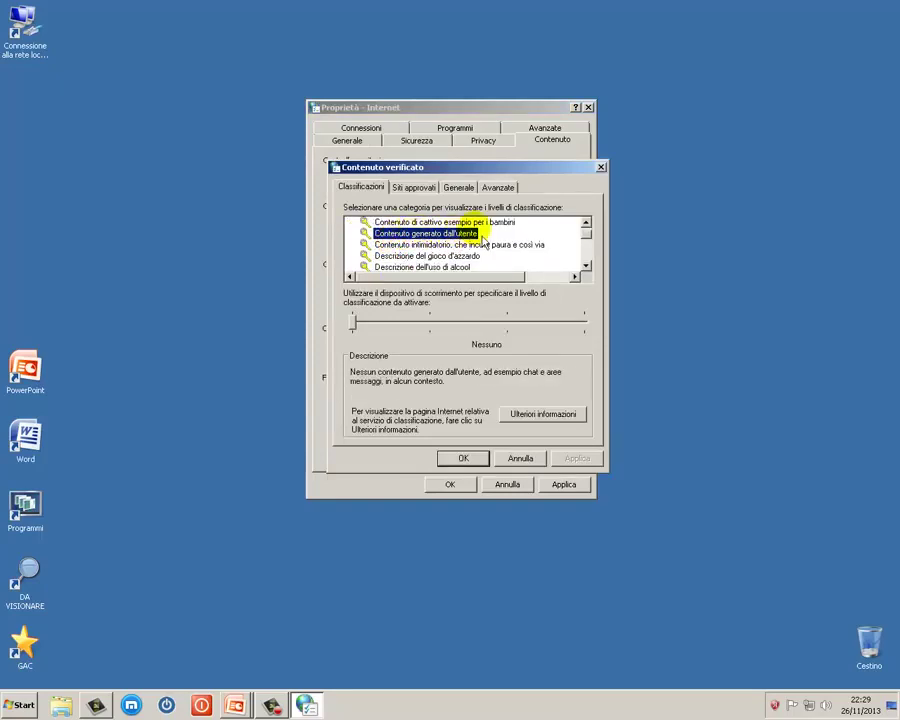
{"action": "left_click", "coordinate": [388, 222]}
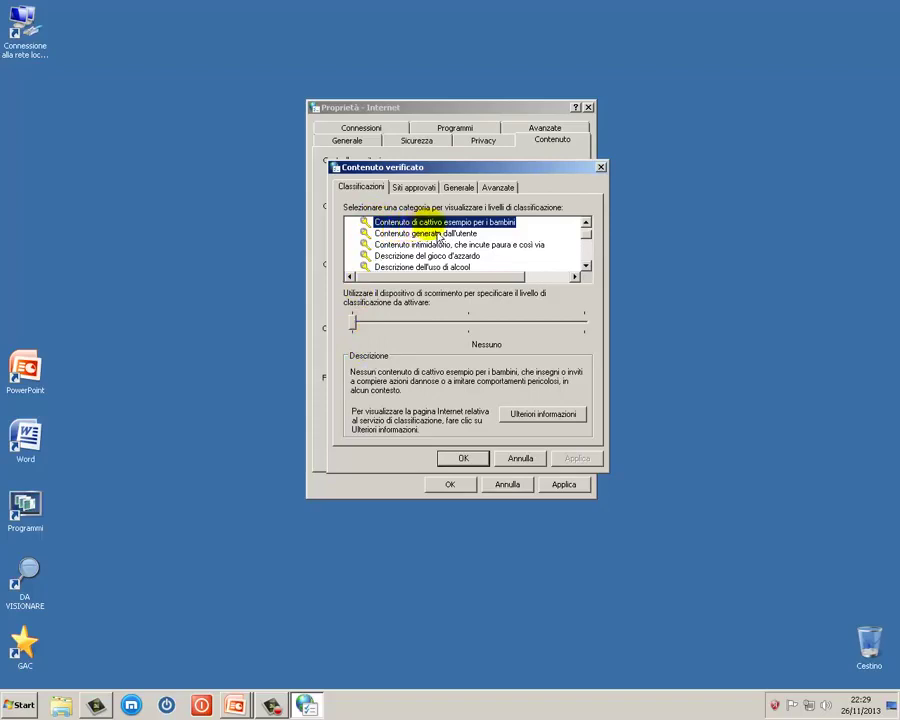
Try the Limitato and Senza restrizioni levels for Contenuto di cattivo esempio per i bambini, reading each level's description.
{"action": "left_click", "coordinate": [354, 324]}
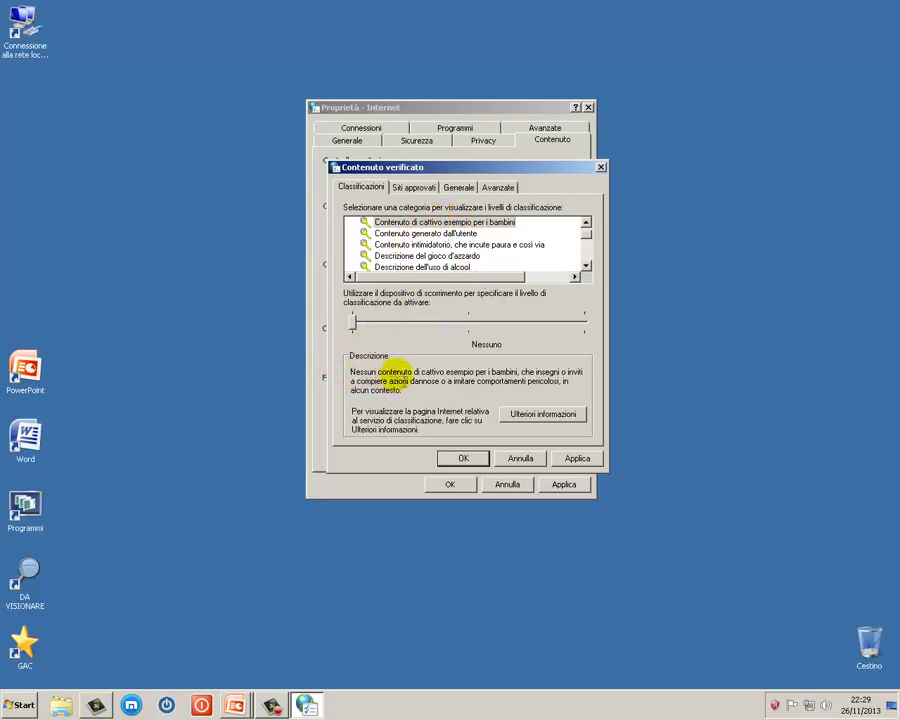
{"action": "left_click_drag", "start_coordinate": [404, 373], "coordinate": [560, 391]}
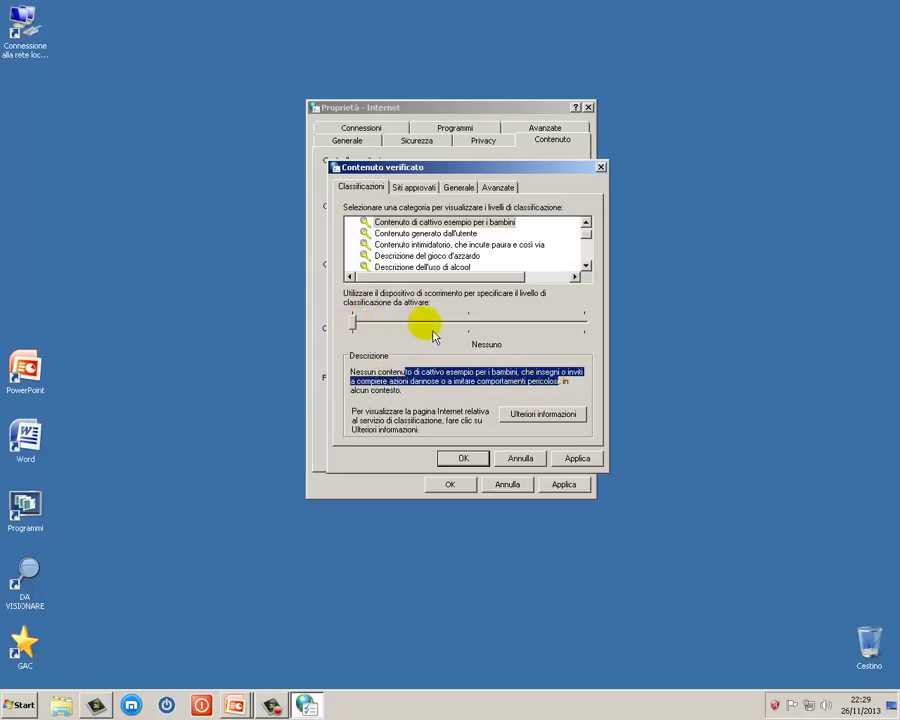
{"action": "left_click_drag", "start_coordinate": [355, 322], "coordinate": [465, 338]}
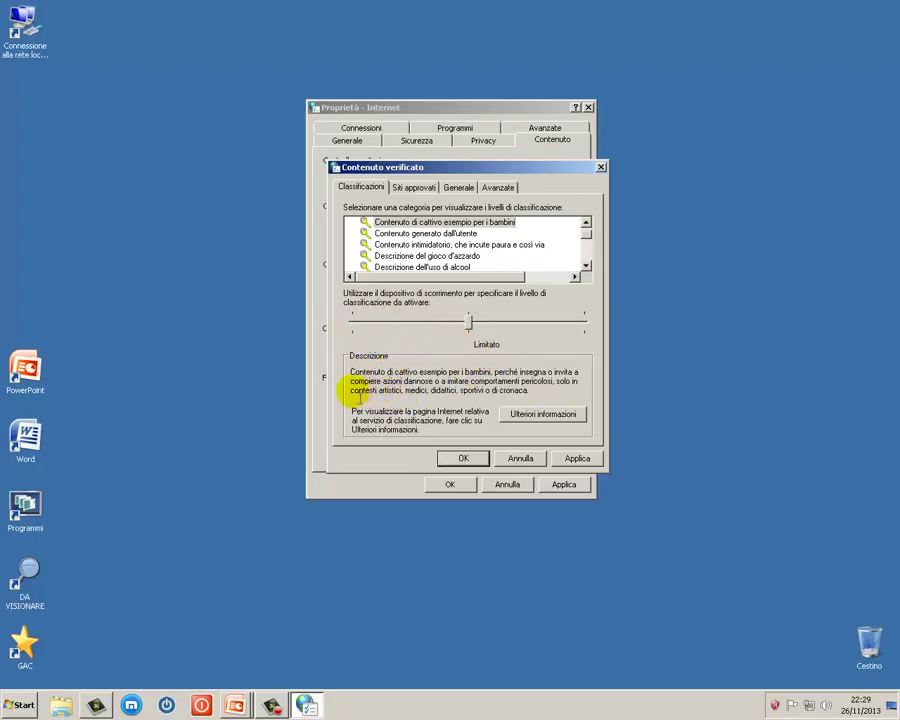
{"action": "left_click_drag", "start_coordinate": [376, 391], "coordinate": [520, 400]}
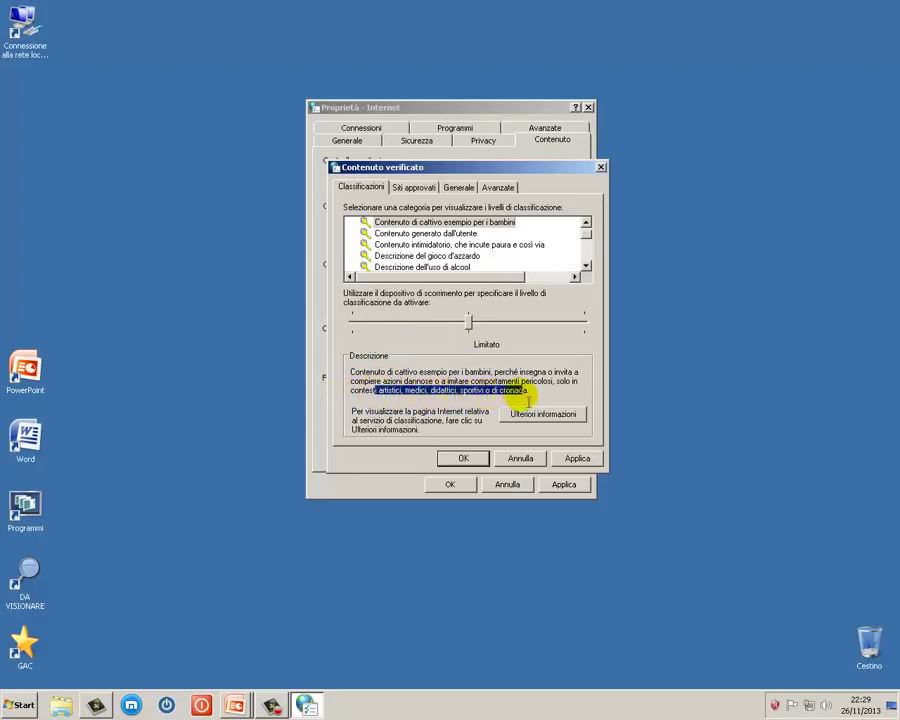
{"action": "left_click", "coordinate": [466, 322]}
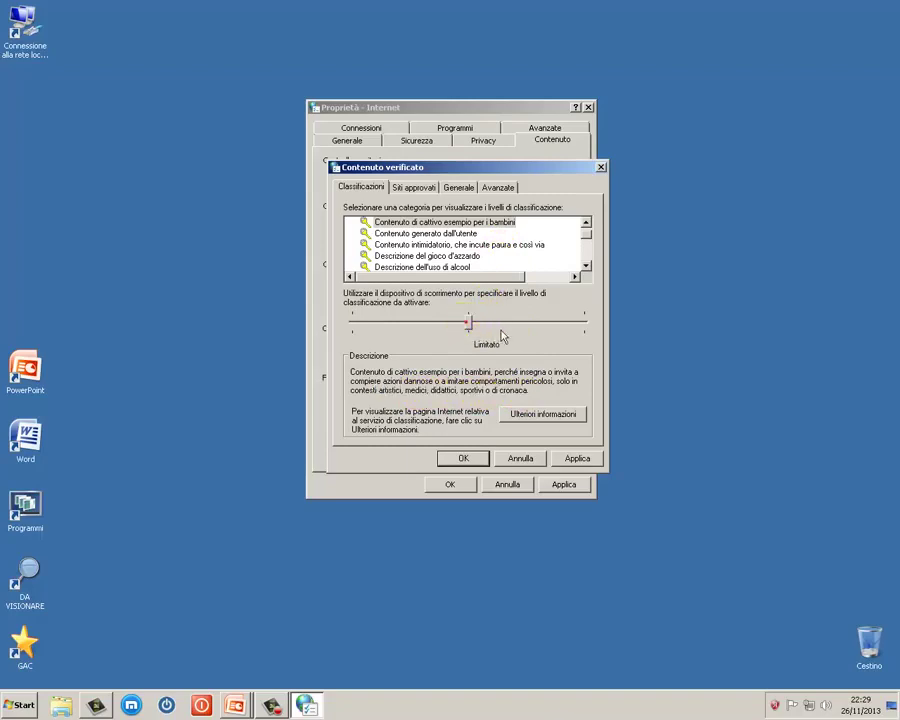
{"action": "left_click", "coordinate": [568, 323]}
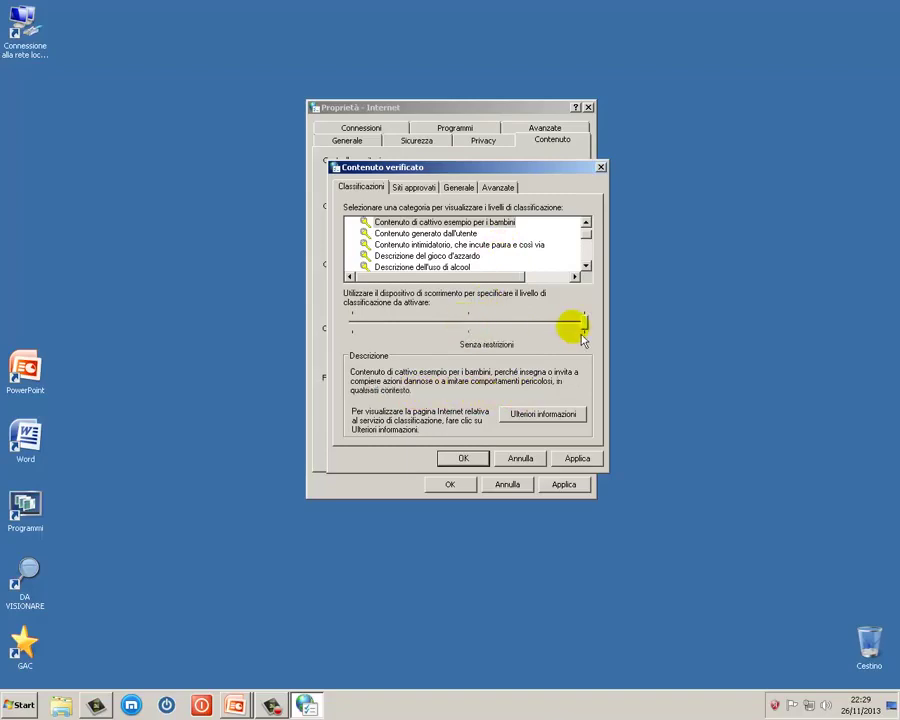
{"action": "left_click_drag", "start_coordinate": [412, 372], "coordinate": [572, 393]}
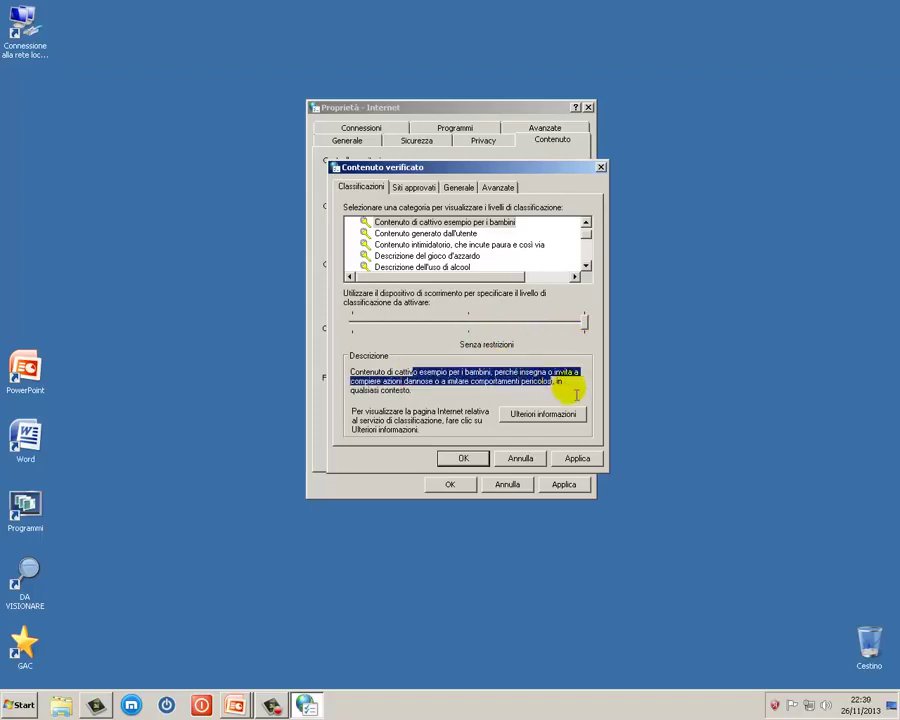
{"action": "left_click", "coordinate": [562, 382]}
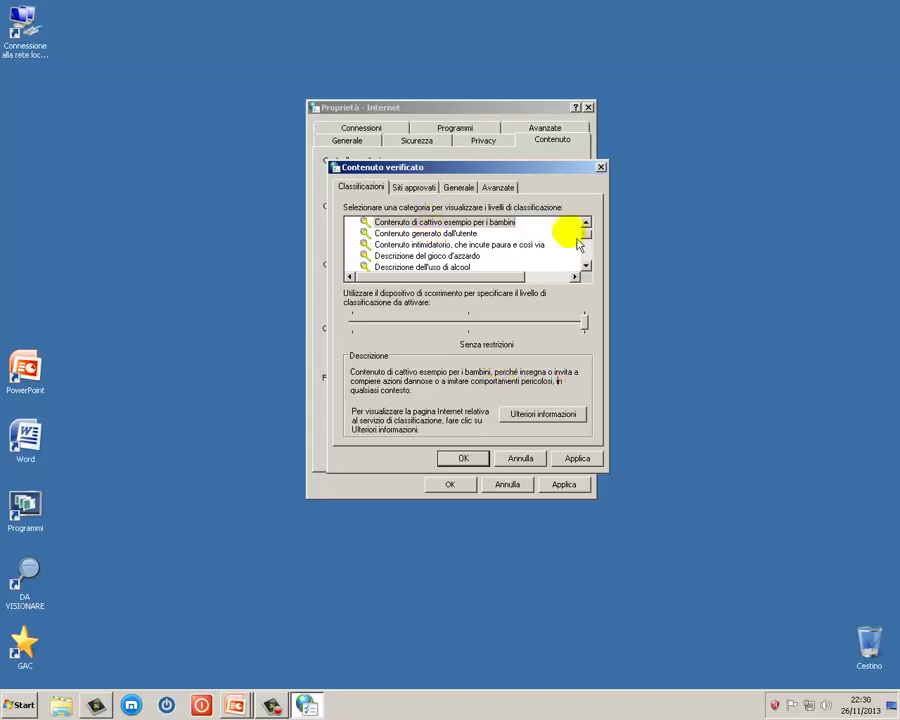
Review the remaining rating categories, approved sites and supervisor password options of Contenuto verificato, and cancel the dialog.
{"action": "left_click_drag", "start_coordinate": [586, 236], "coordinate": [593, 258]}
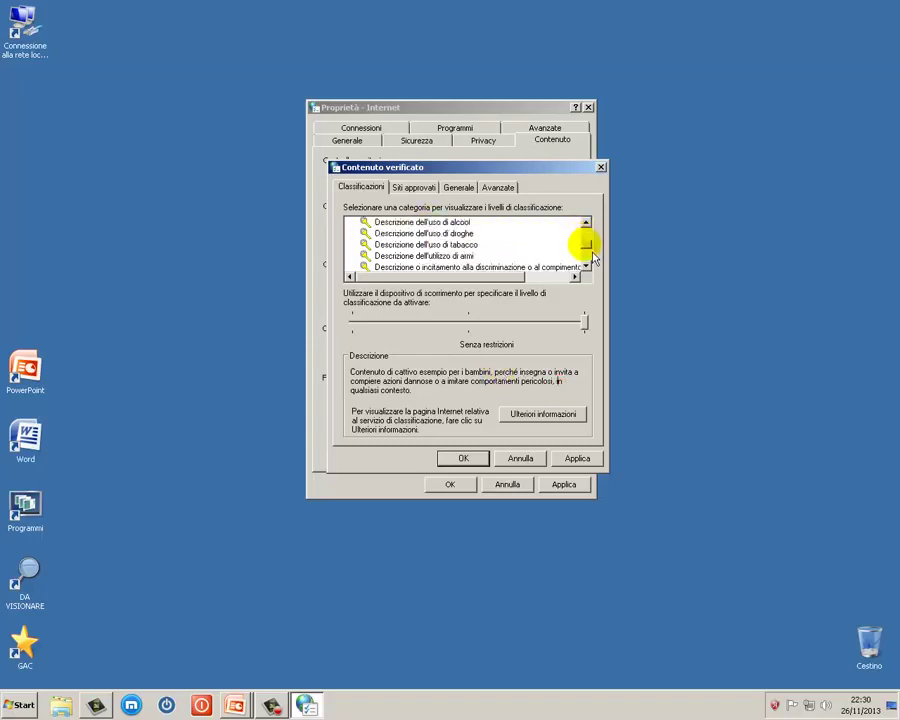
{"action": "scroll", "coordinate": [585, 245], "scroll_direction": "down", "scroll_amount": 1}
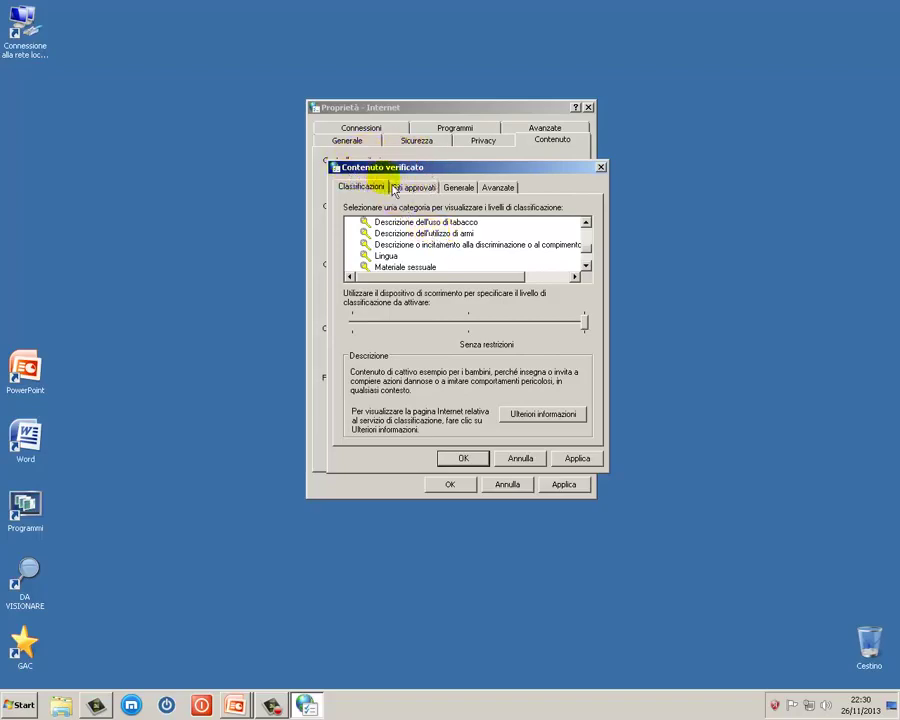
{"action": "left_click", "coordinate": [519, 462]}
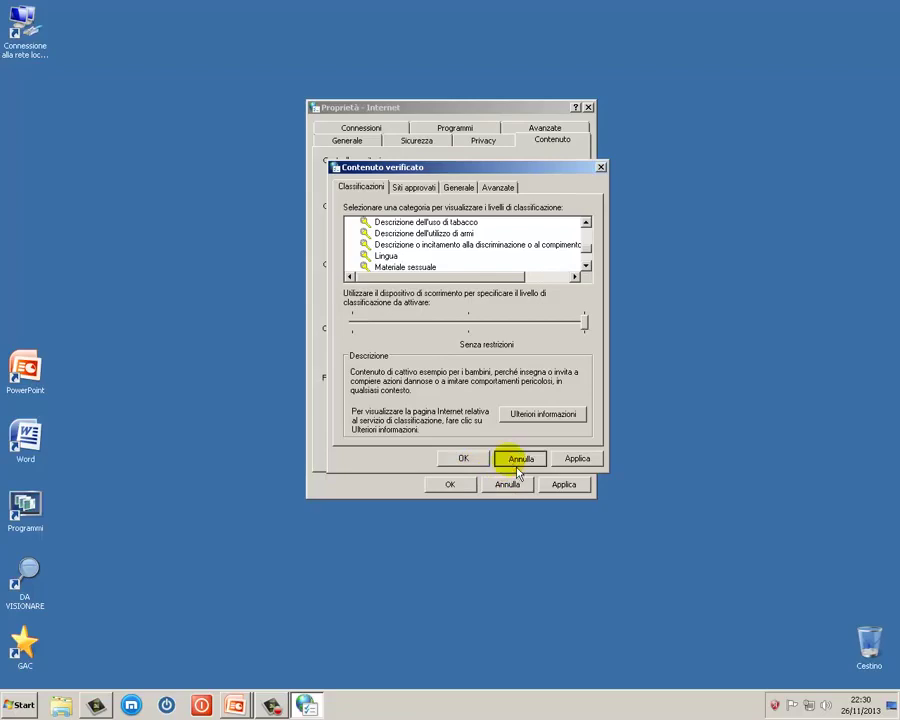
{"action": "left_click", "coordinate": [413, 187]}
{"action": "left_click", "coordinate": [404, 260]}
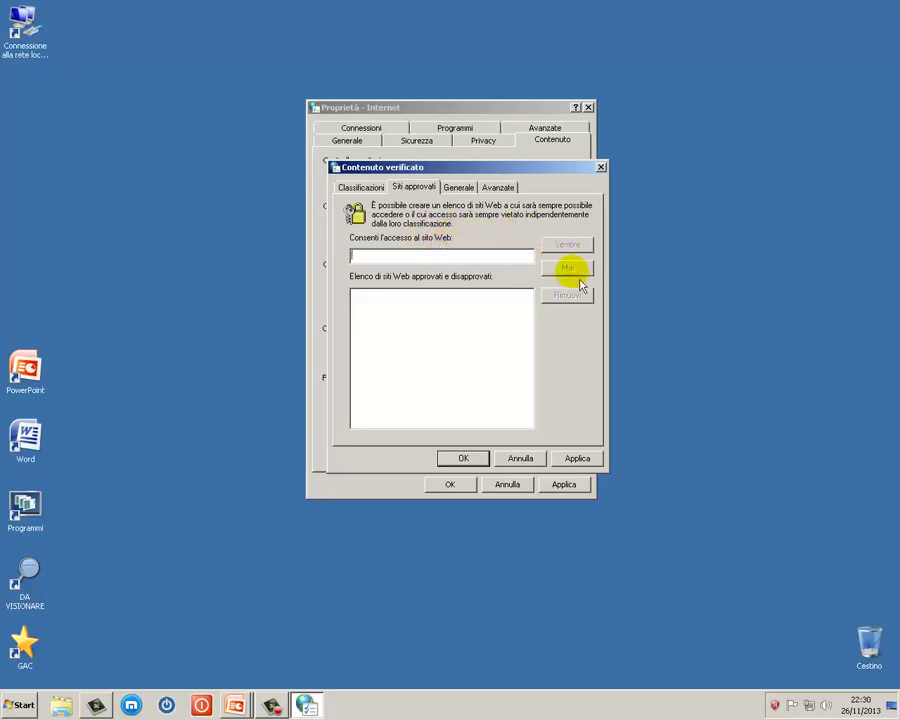
{"action": "left_click", "coordinate": [459, 189]}
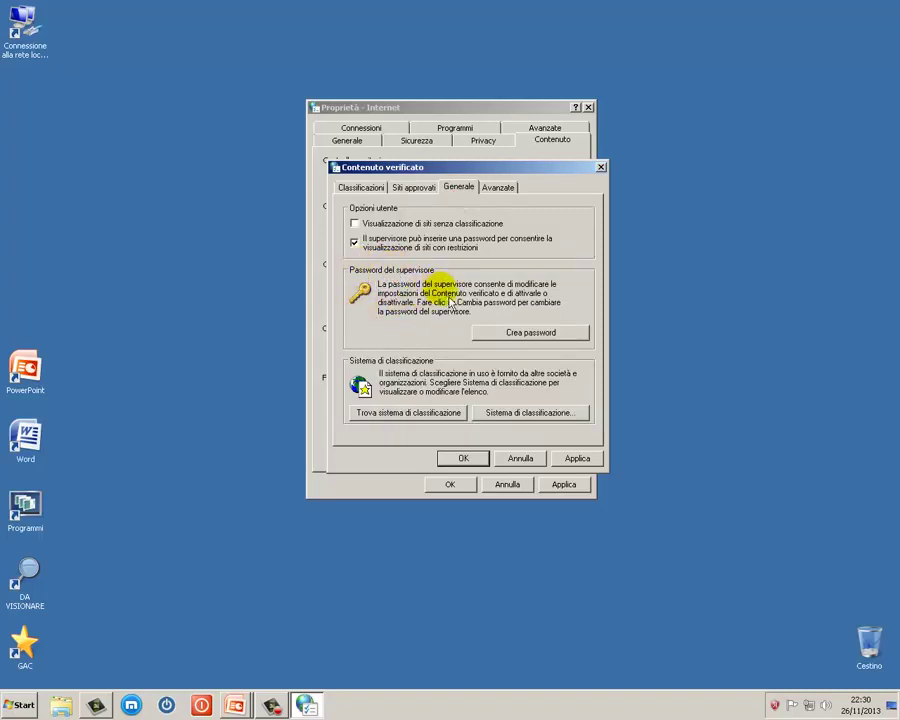
{"action": "left_click", "coordinate": [365, 187]}
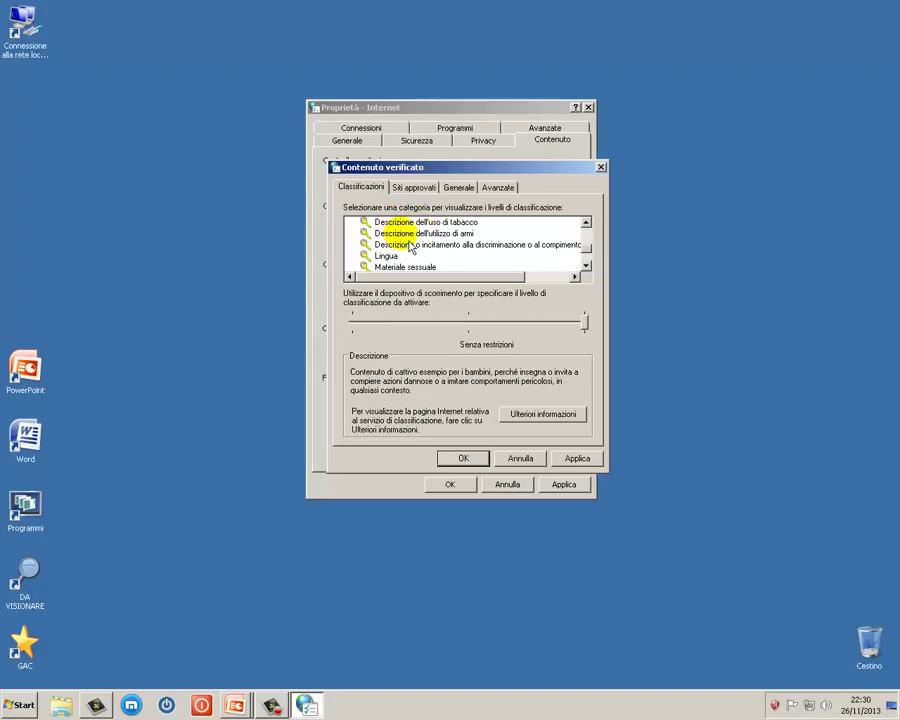
{"action": "left_click", "coordinate": [519, 458]}
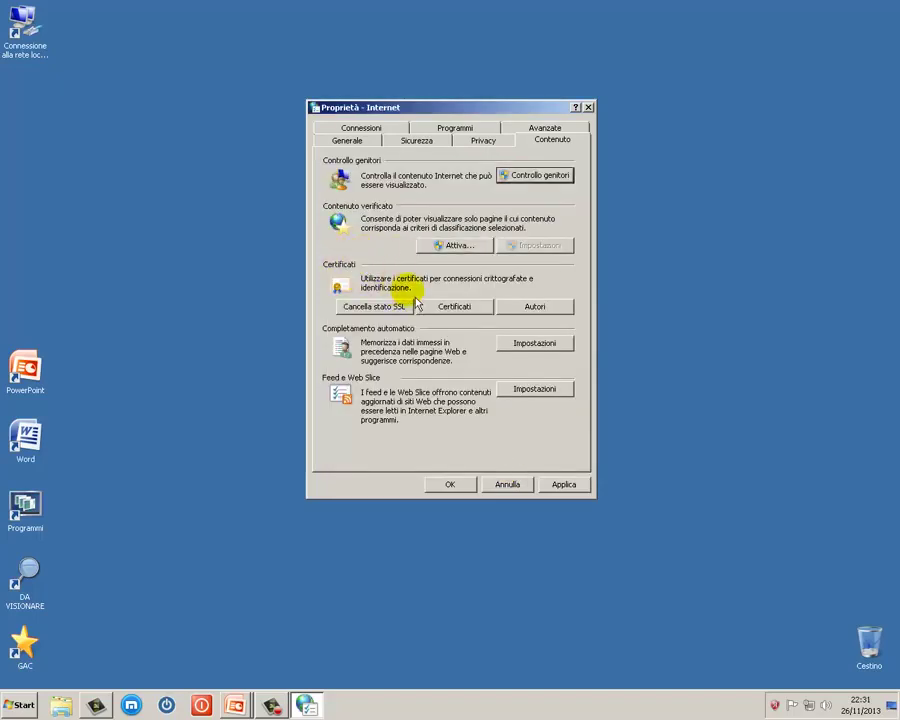
Set AutoComplete to exclude Cronologia esplorazioni, Preferiti and Windows Search, turn it on for Moduli, and confirm.
{"action": "left_click", "coordinate": [483, 311]}
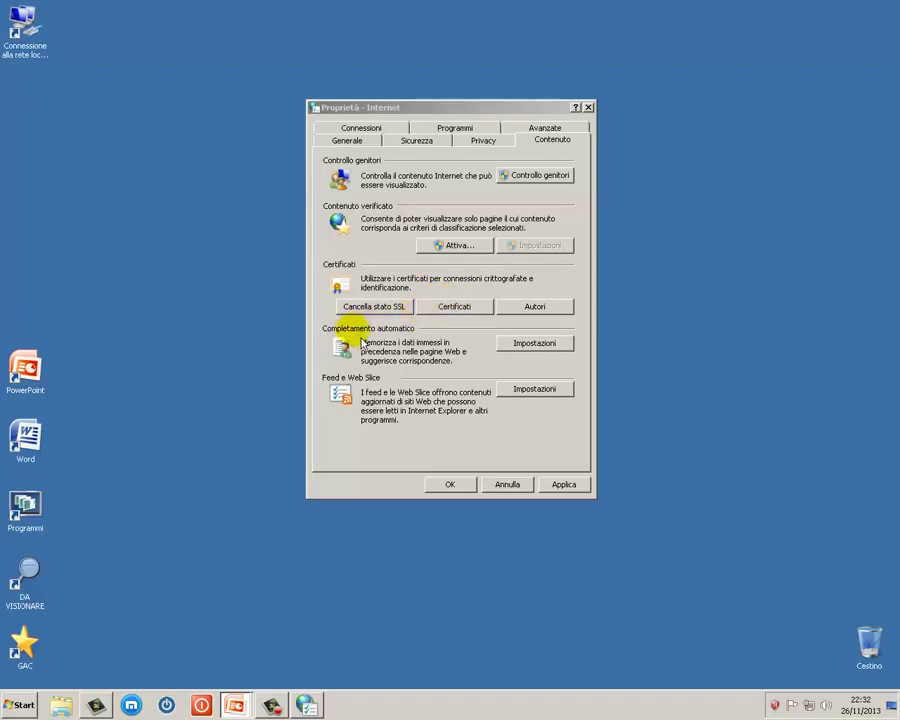
{"action": "left_click", "coordinate": [532, 342]}
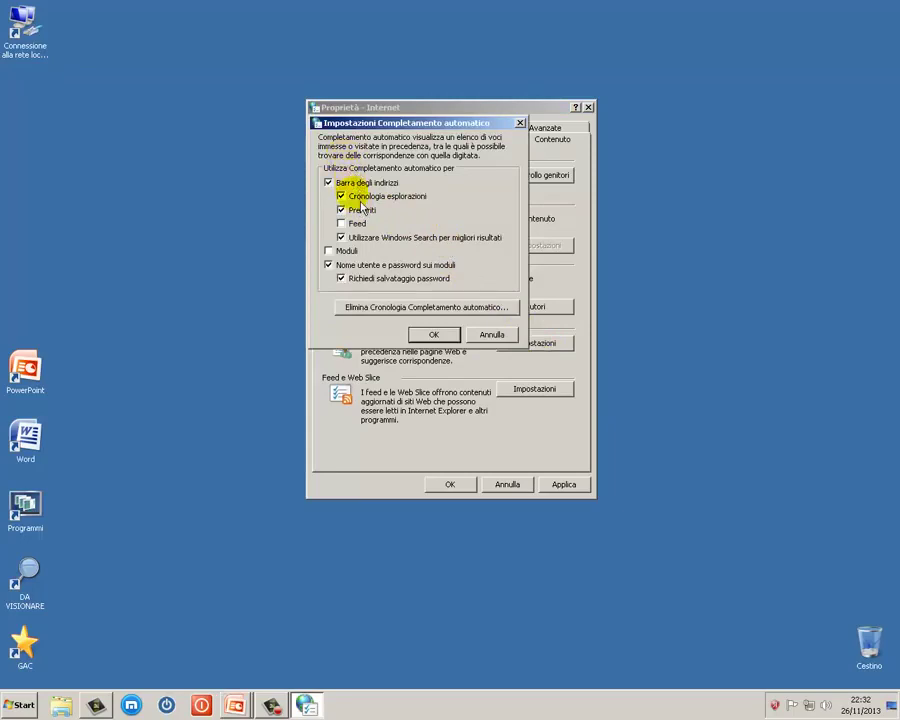
{"action": "left_click", "coordinate": [343, 238]}
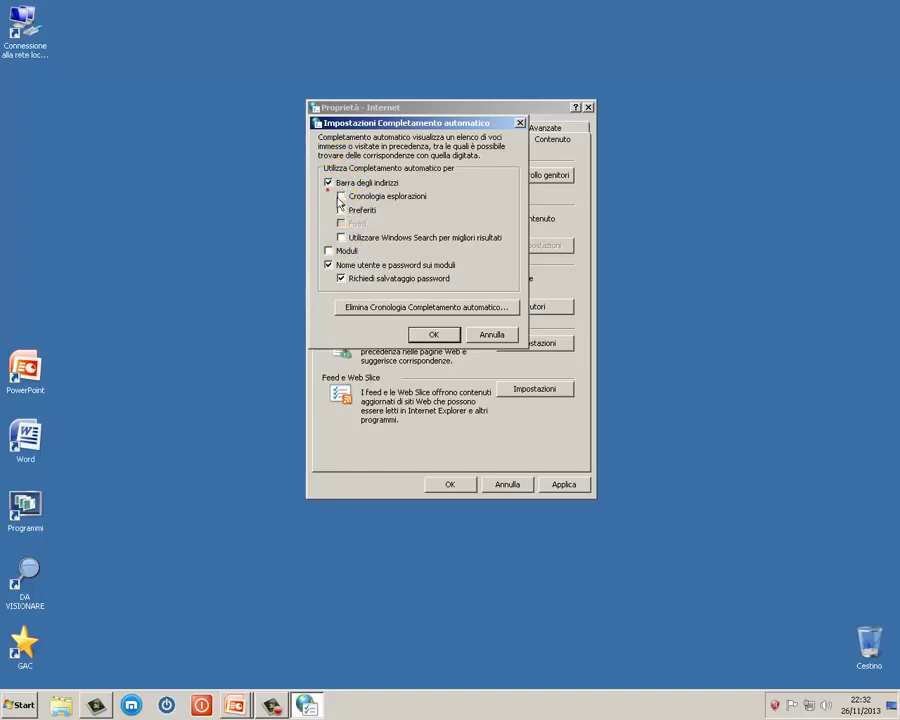
{"action": "left_click", "coordinate": [329, 251]}
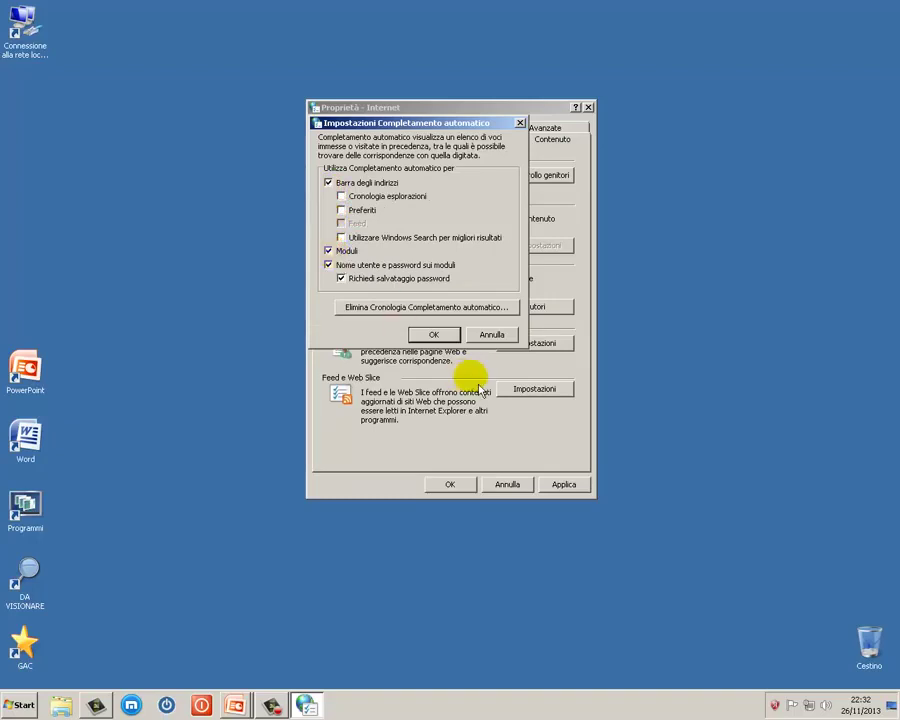
{"action": "left_click", "coordinate": [455, 336]}
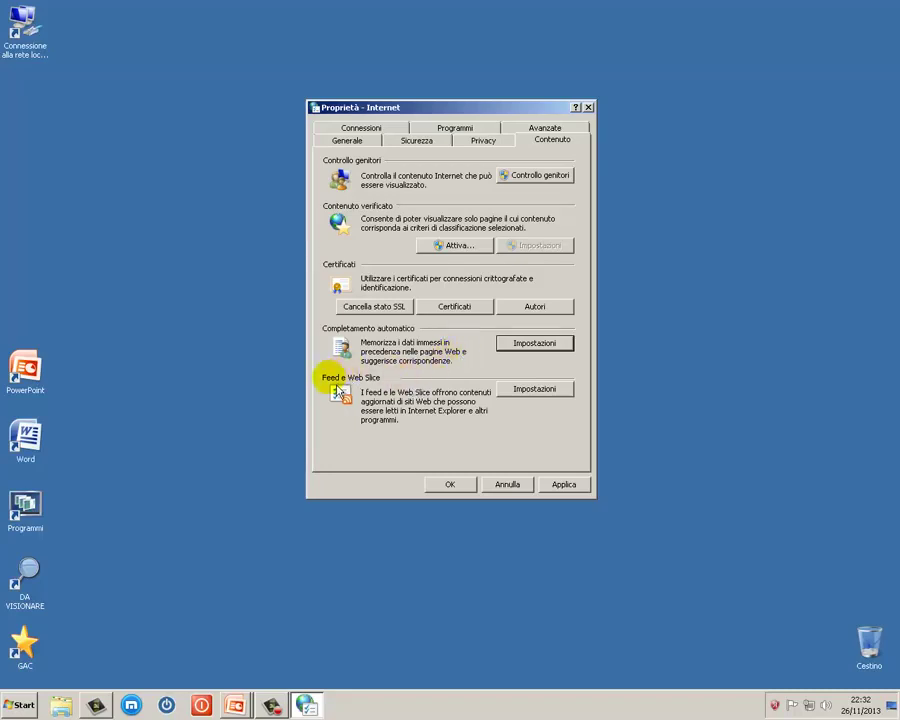
Try automatic update checks for feeds and Web Slices, look through the frequency and sound options, and cancel the feed settings.
{"action": "left_click", "coordinate": [560, 391]}
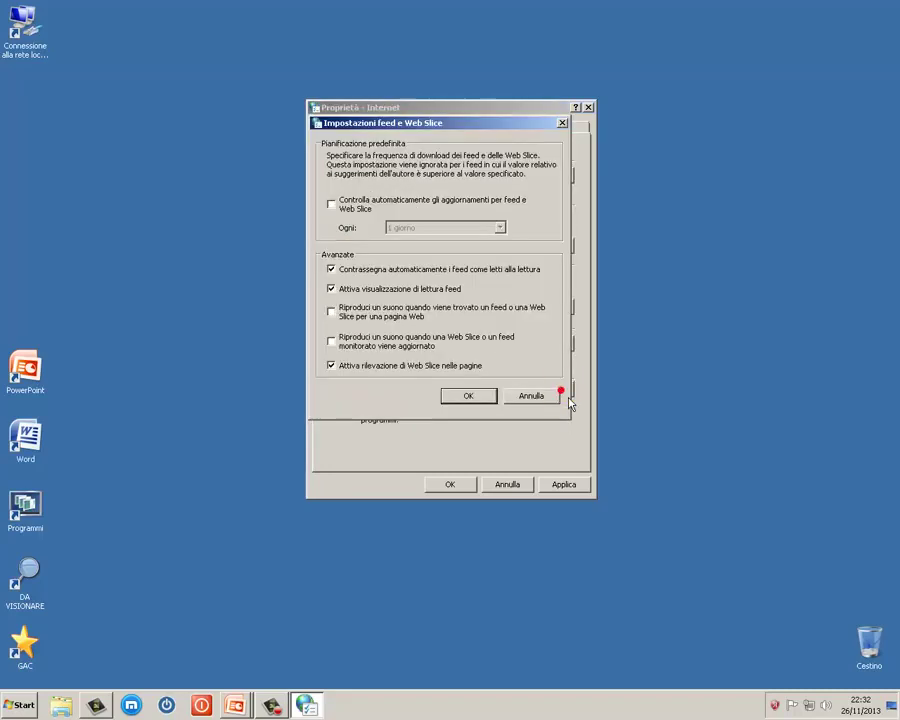
{"action": "left_click", "coordinate": [342, 210]}
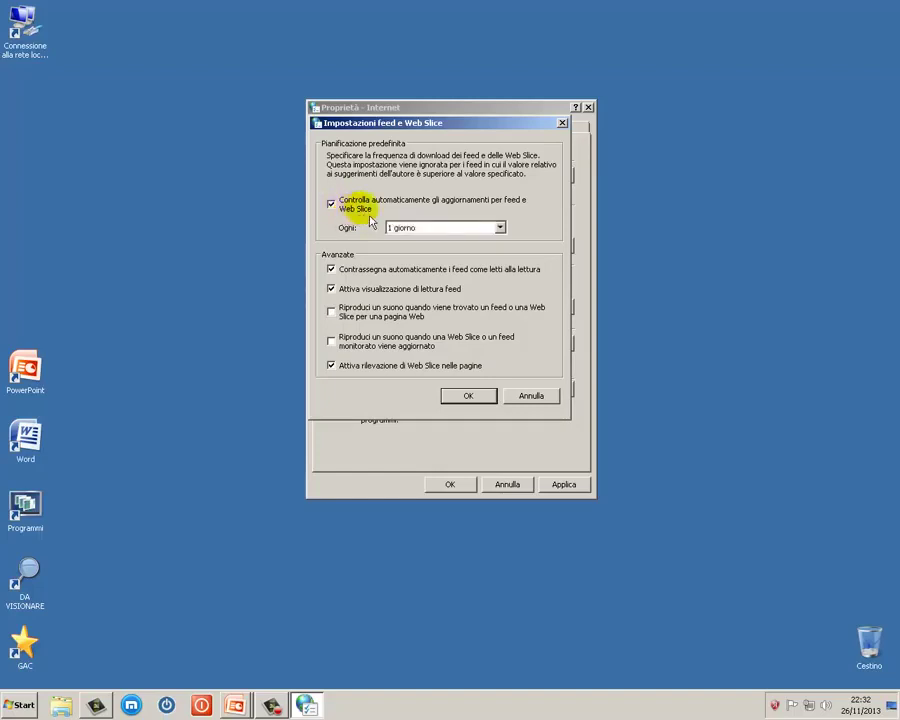
{"action": "left_click", "coordinate": [498, 228]}
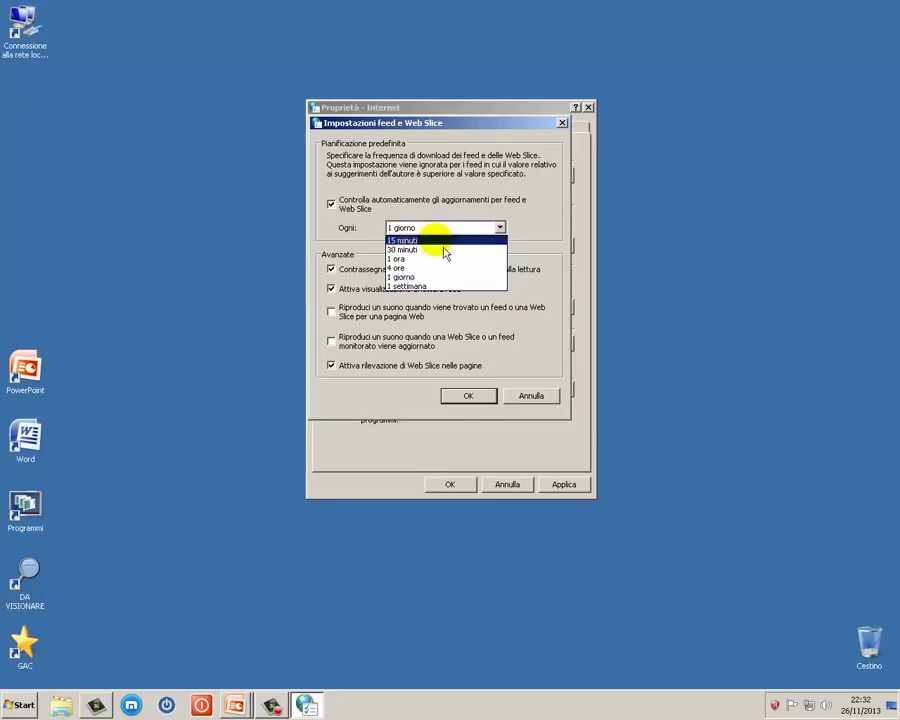
{"action": "left_click", "coordinate": [358, 220]}
{"action": "left_click", "coordinate": [345, 312]}
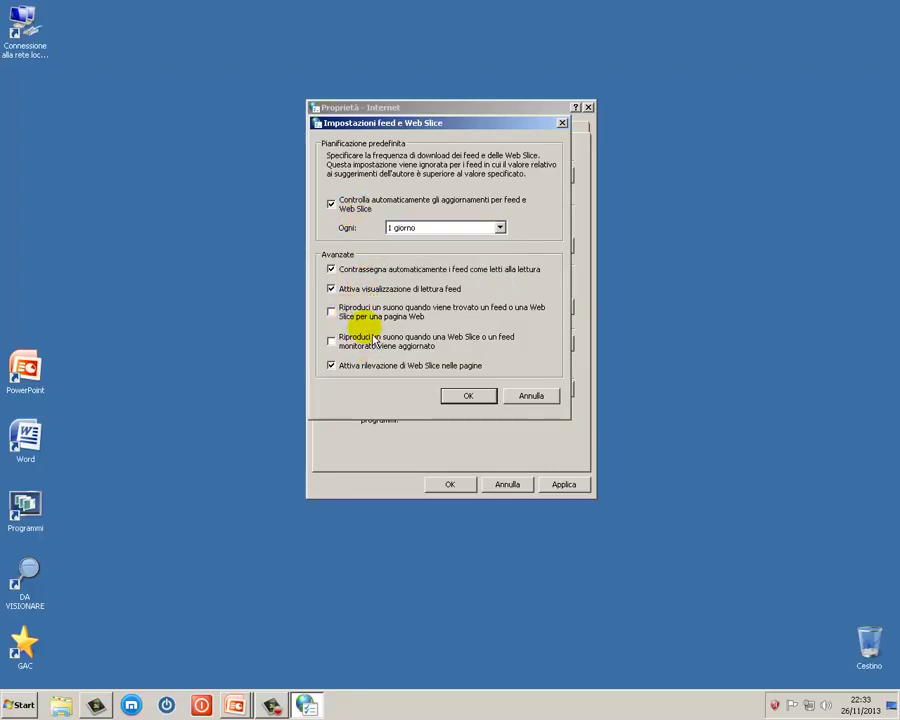
{"action": "left_click", "coordinate": [534, 404]}
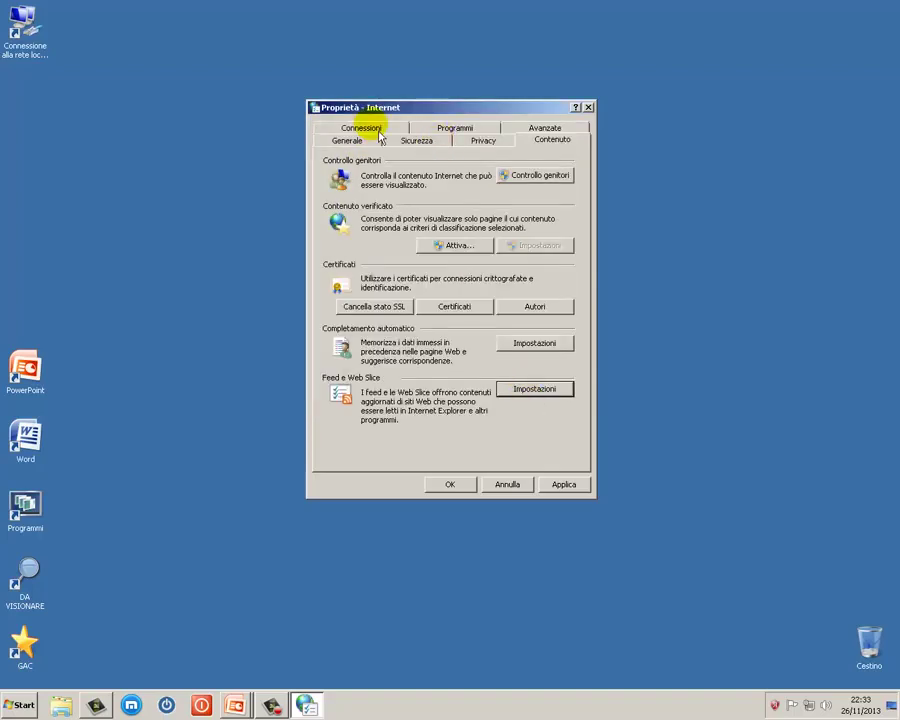
Review the Internet connection setup from the connection settings and close it without configuring a new connection.
{"action": "left_click", "coordinate": [362, 129]}
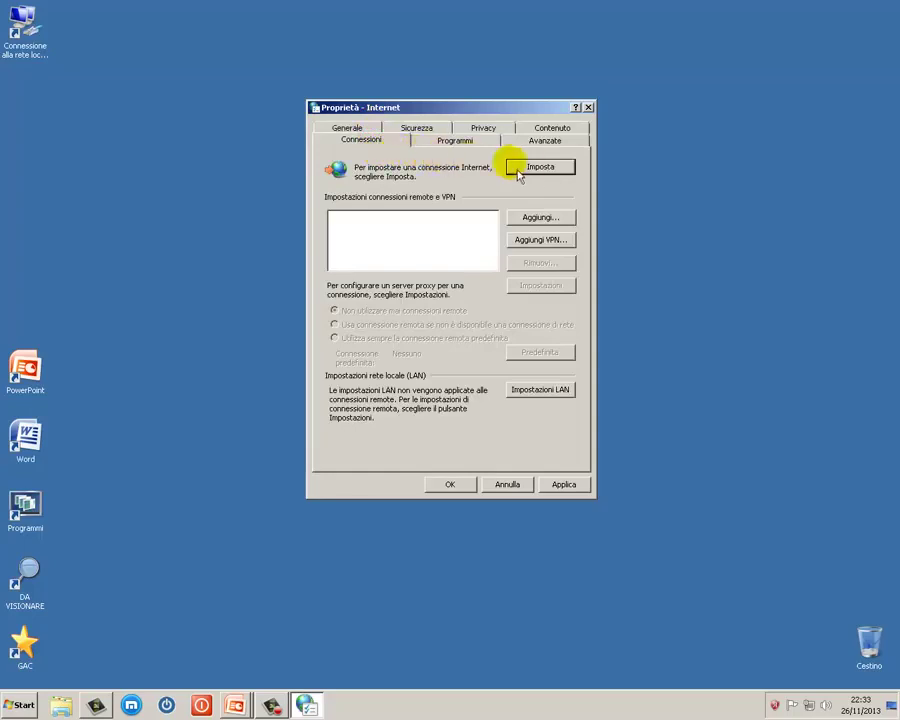
{"action": "left_click", "coordinate": [548, 178]}
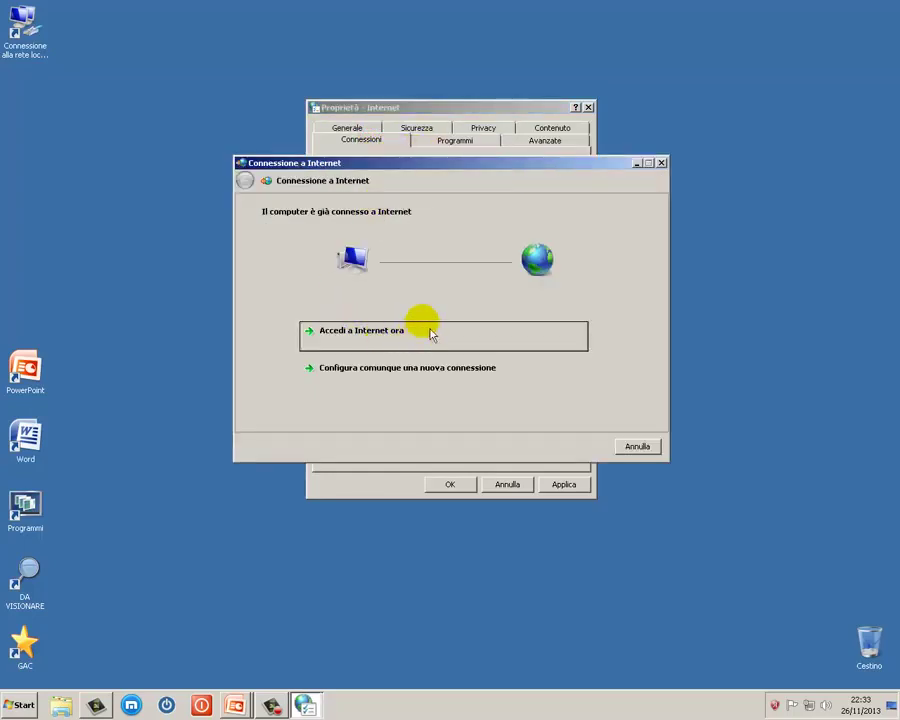
{"action": "left_click", "coordinate": [661, 162]}
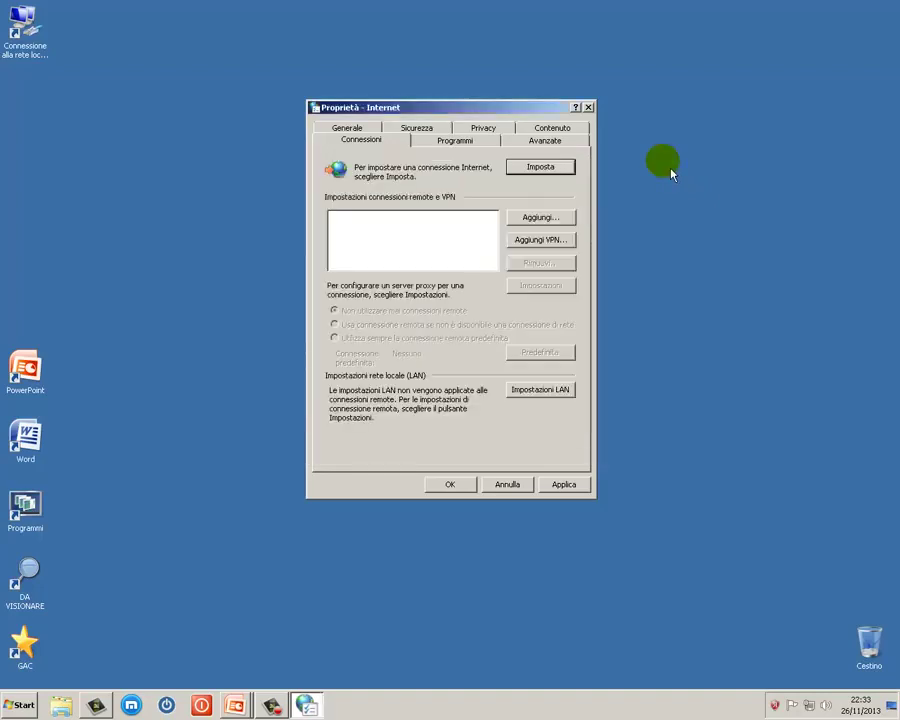
Review the options for adding a broadband connection and a VPN connection, cancelling each without creating one.
{"action": "left_click", "coordinate": [550, 224]}
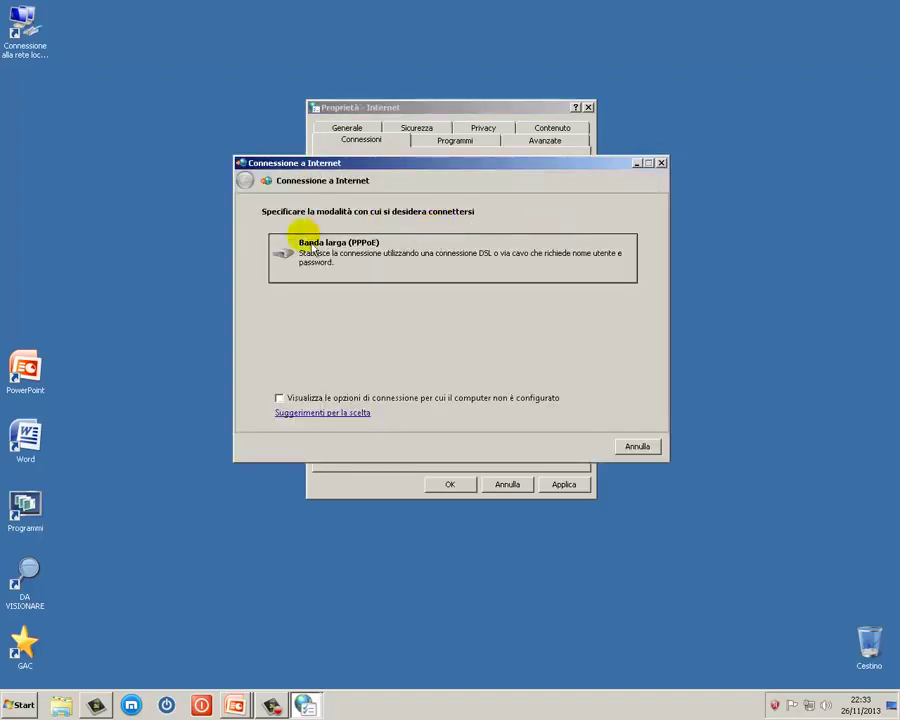
{"action": "left_click", "coordinate": [661, 162]}
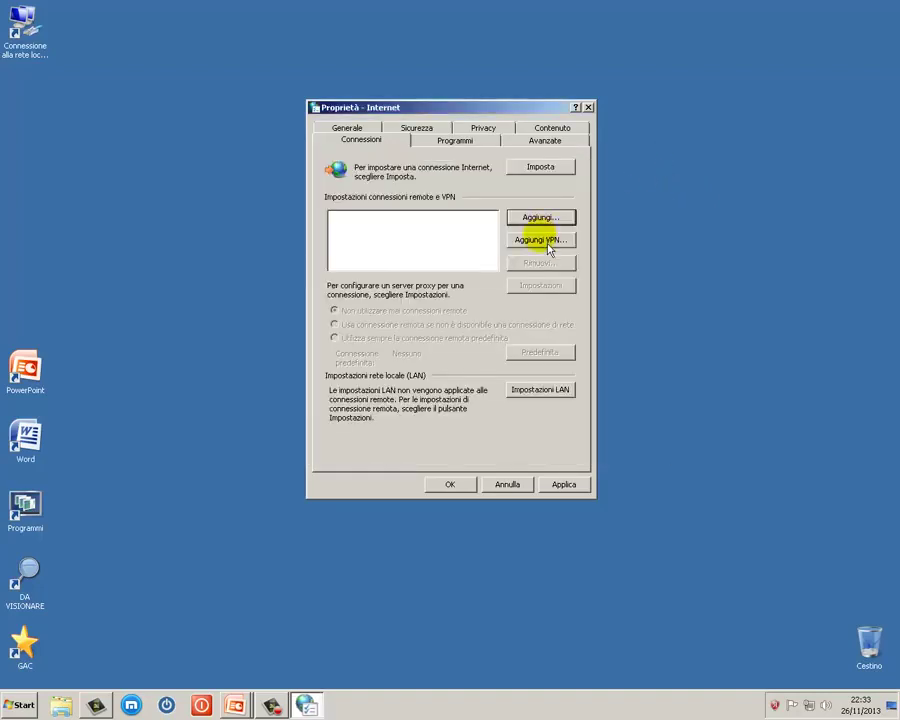
{"action": "left_click", "coordinate": [540, 240]}
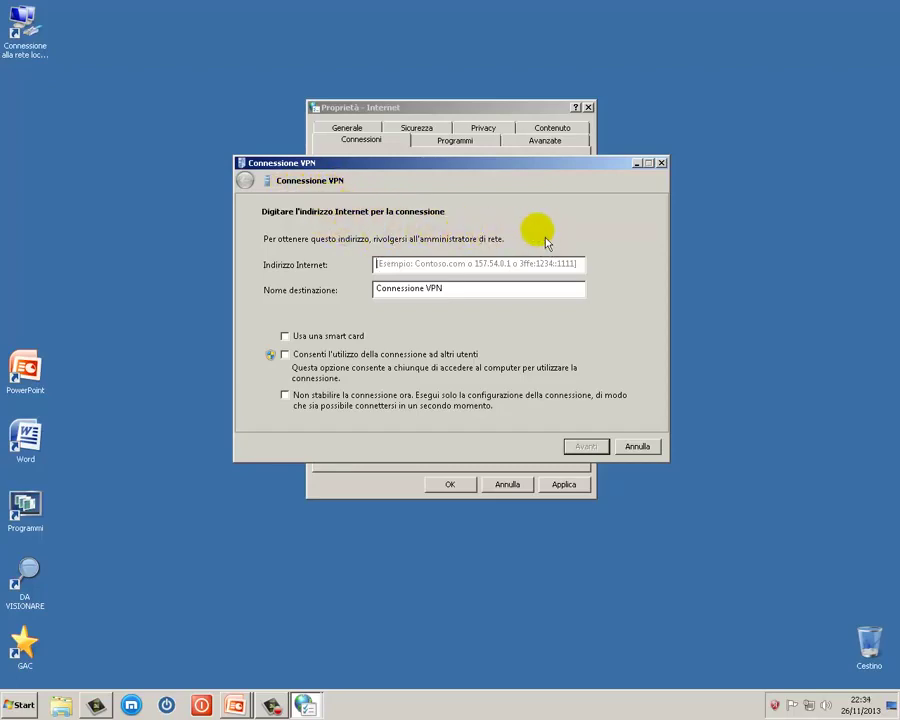
{"action": "left_click", "coordinate": [638, 448]}
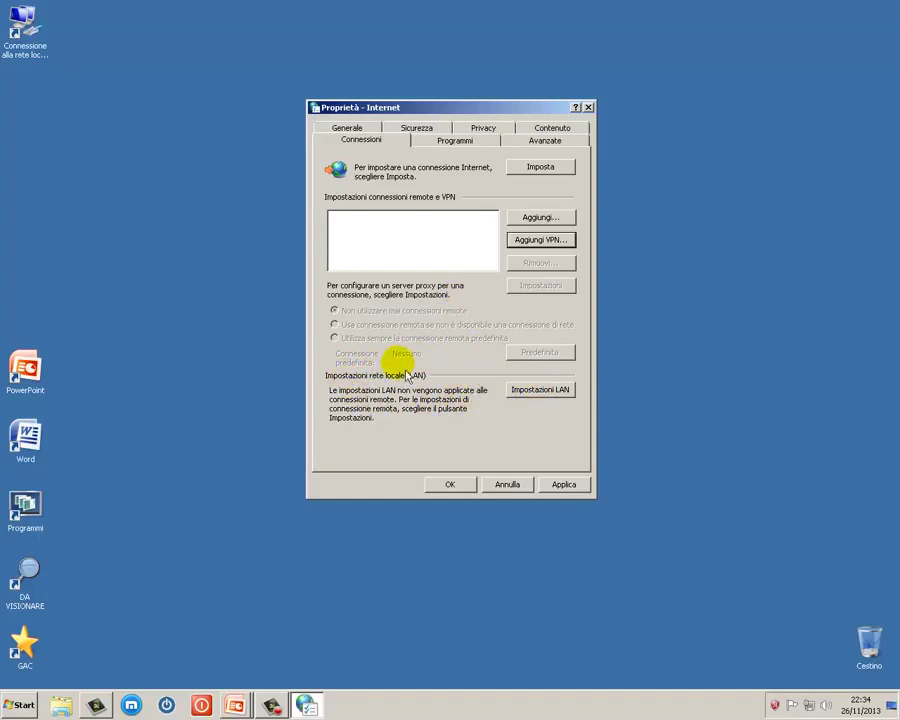
Try enabling a proxy server in the LAN settings, look over the advanced per-protocol proxy options, and cancel both dialogs.
{"action": "left_click", "coordinate": [543, 392]}
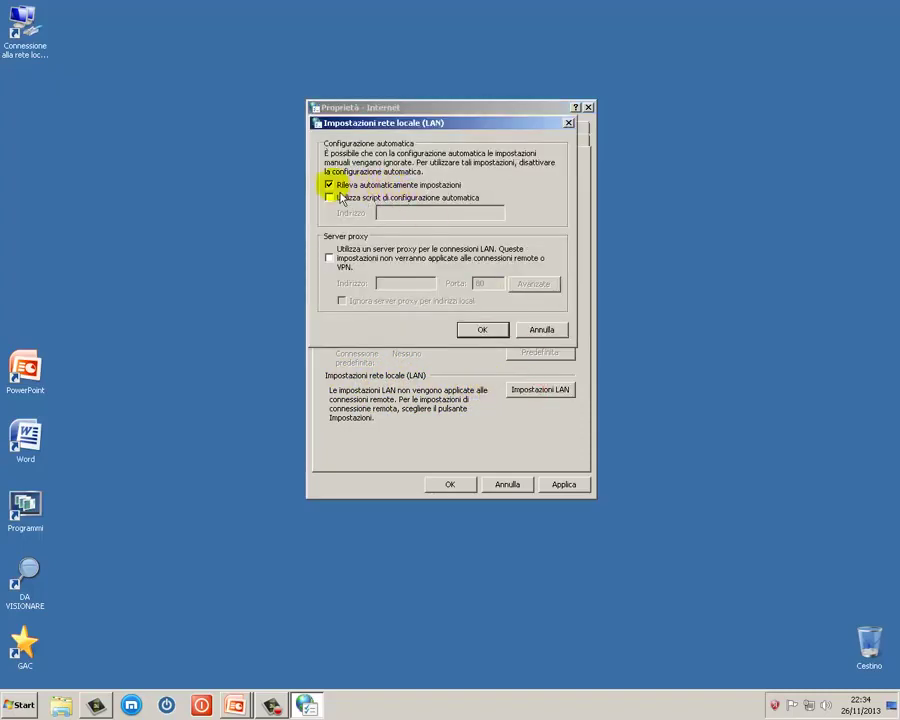
{"action": "left_click", "coordinate": [329, 185]}
{"action": "left_click", "coordinate": [329, 186]}
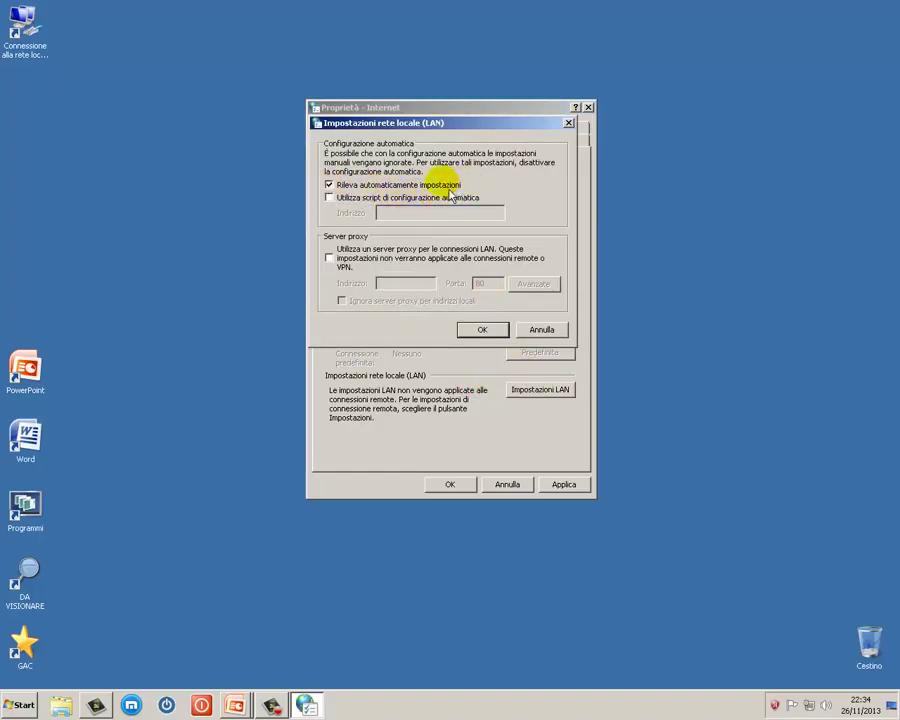
{"action": "left_click", "coordinate": [329, 258]}
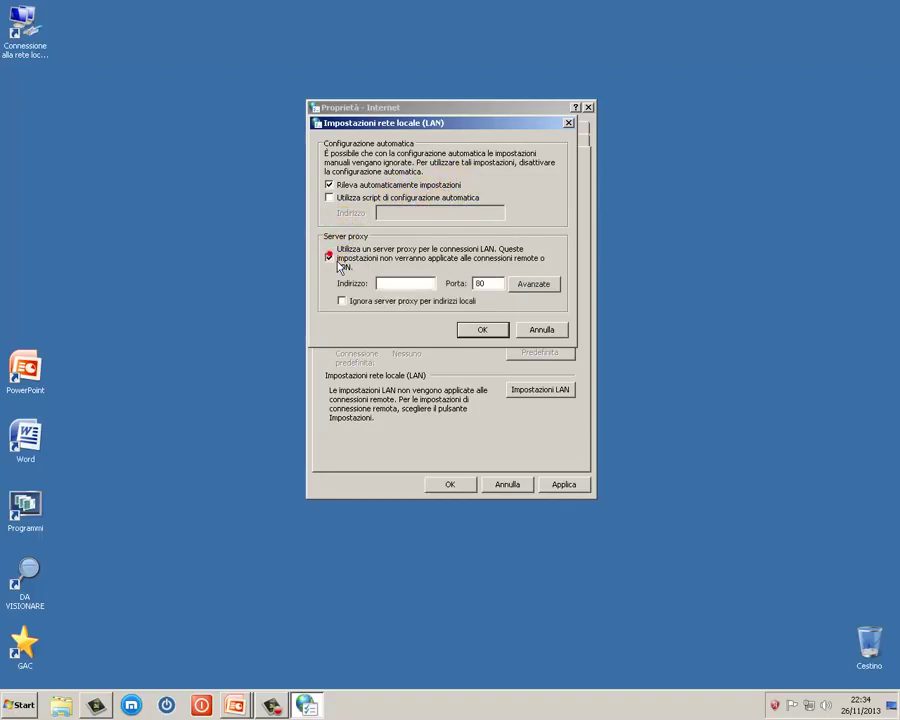
{"action": "left_click", "coordinate": [384, 288]}
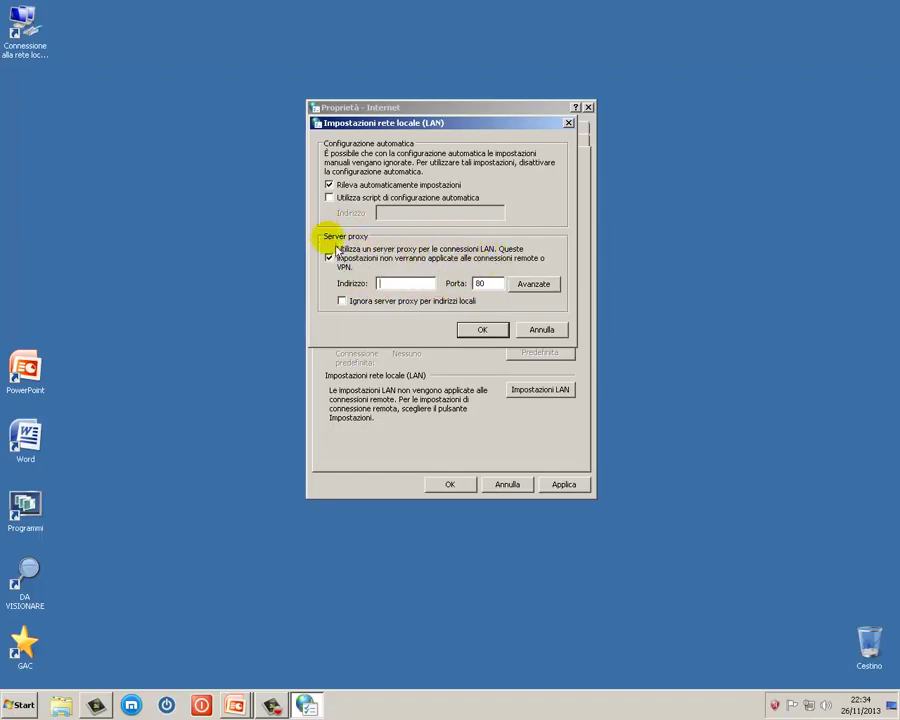
{"action": "left_click", "coordinate": [533, 285]}
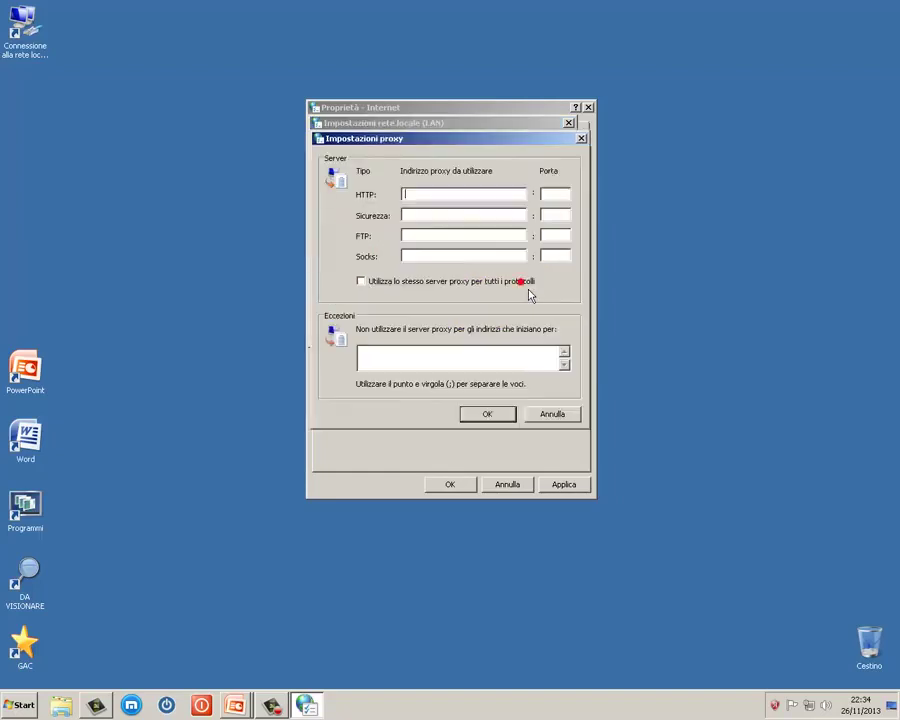
{"action": "left_click", "coordinate": [426, 235]}
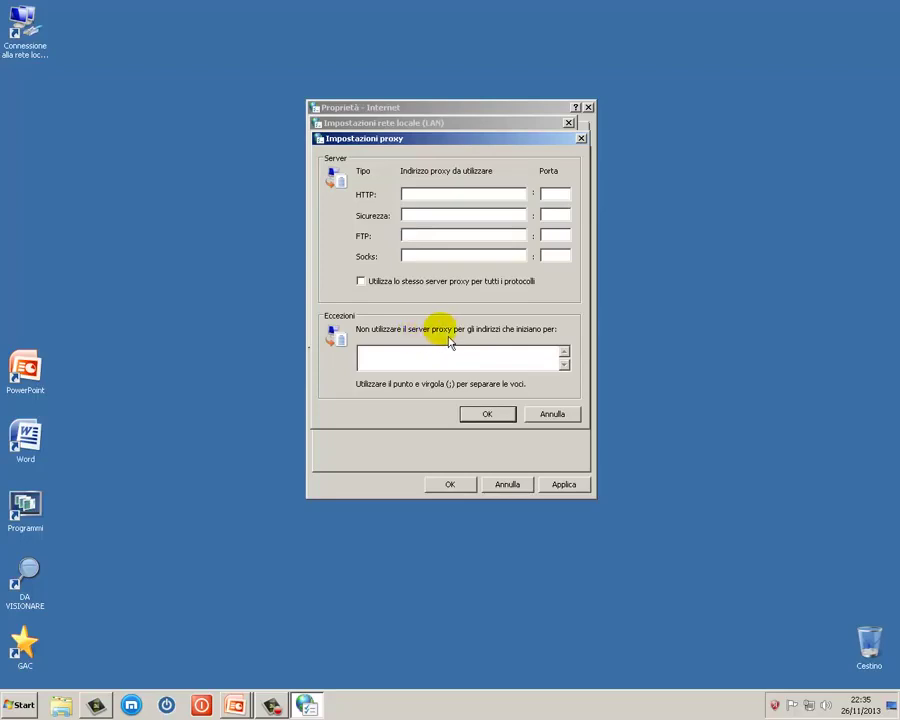
{"action": "key", "text": "Escape"}
{"action": "key", "text": "Escape"}
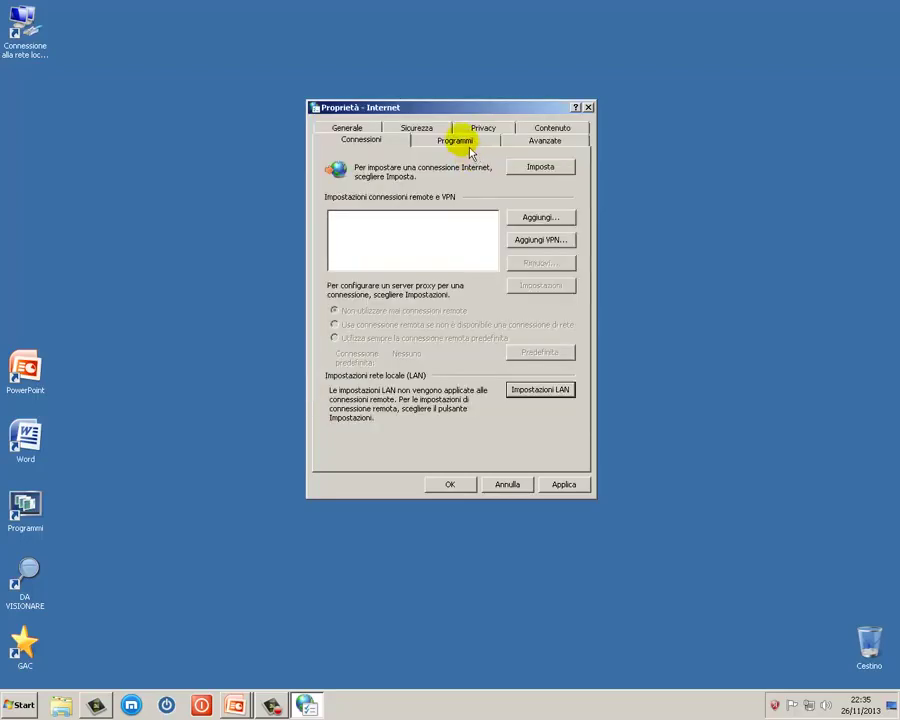
Review the Programmi settings for the default browser and its warning option, and view the Internet Explorer add-on manager before closing it.
{"action": "left_click", "coordinate": [468, 150]}
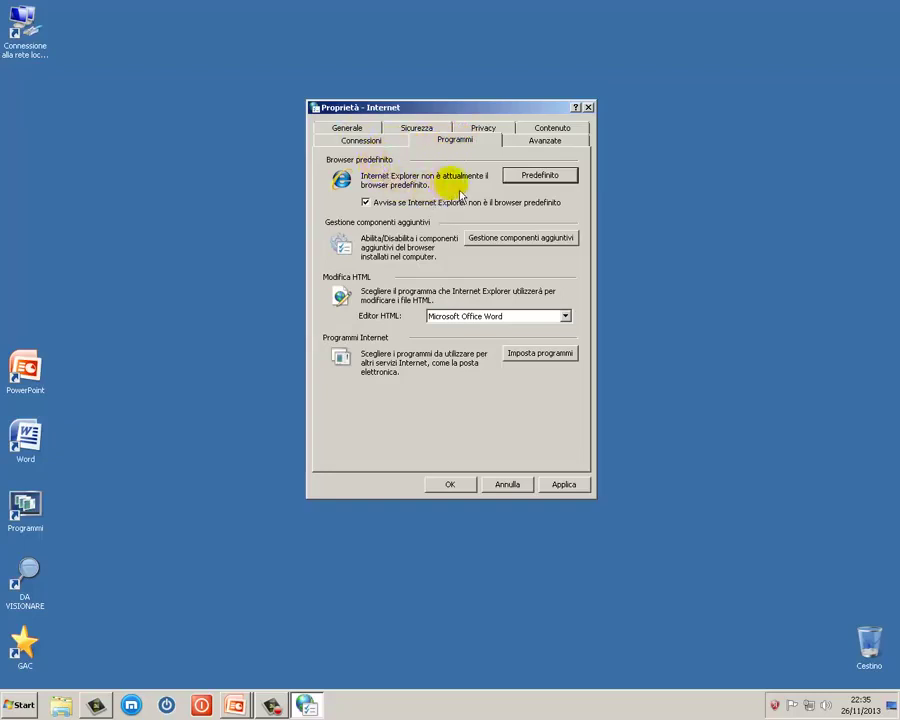
{"action": "left_click", "coordinate": [543, 178]}
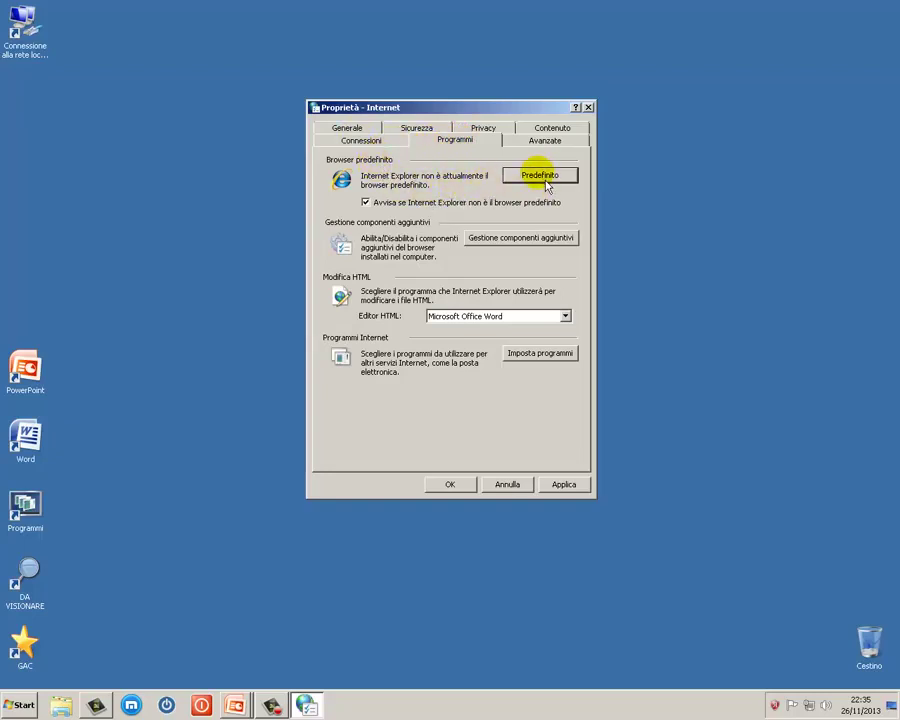
{"action": "left_click", "coordinate": [366, 202]}
{"action": "left_click", "coordinate": [372, 206]}
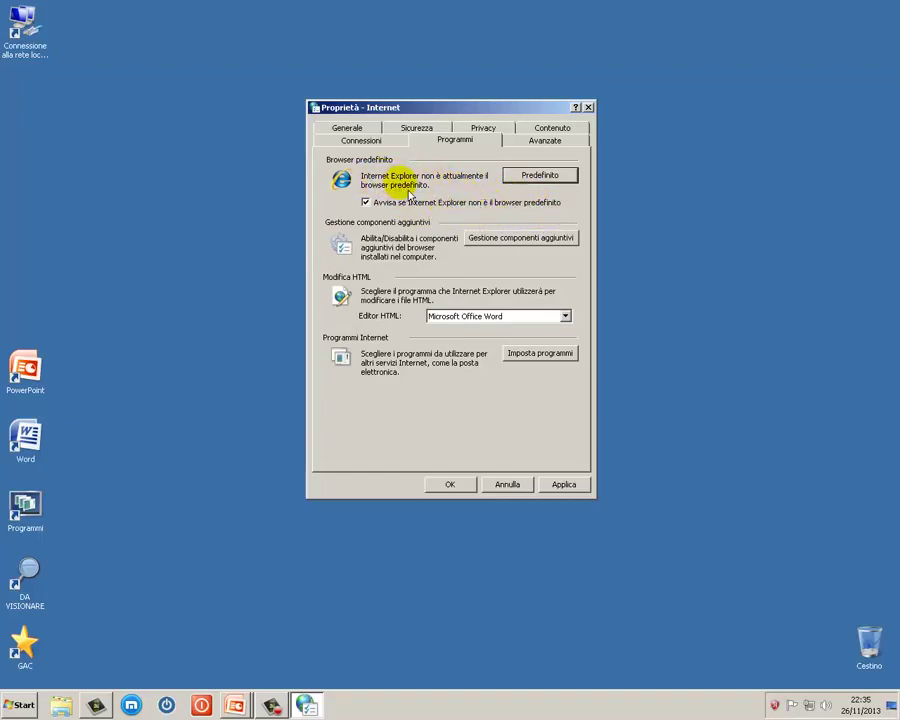
{"action": "left_click", "coordinate": [508, 255]}
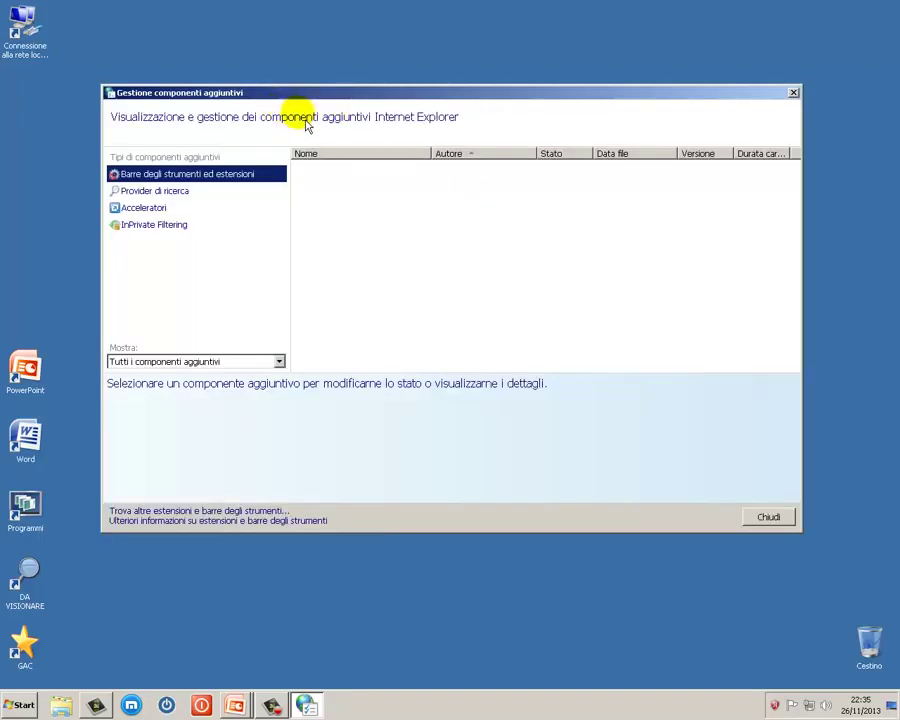
{"action": "left_click", "coordinate": [793, 92]}
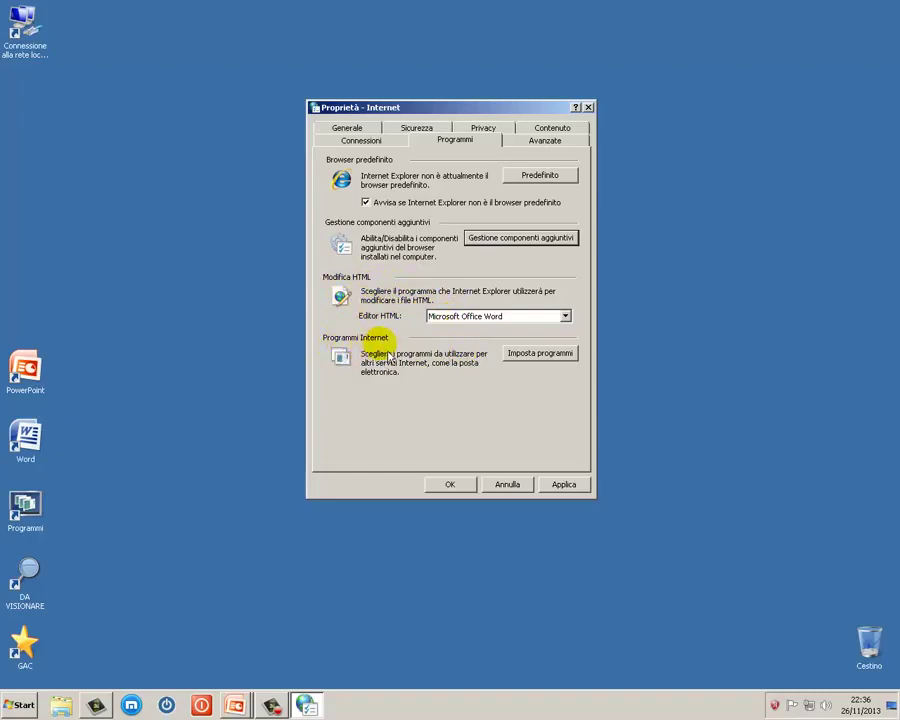
Open the Windows default programs from the Internet programs setting and set Maxthon3 as default for all its file types and protocols.
{"action": "left_click", "coordinate": [560, 362]}
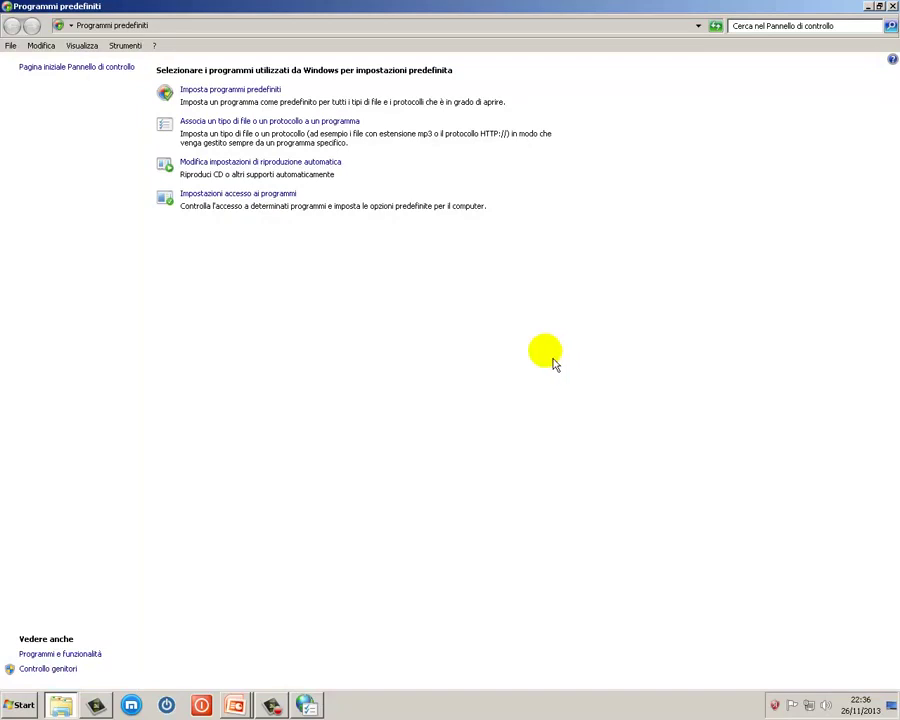
{"action": "left_click", "coordinate": [203, 92]}
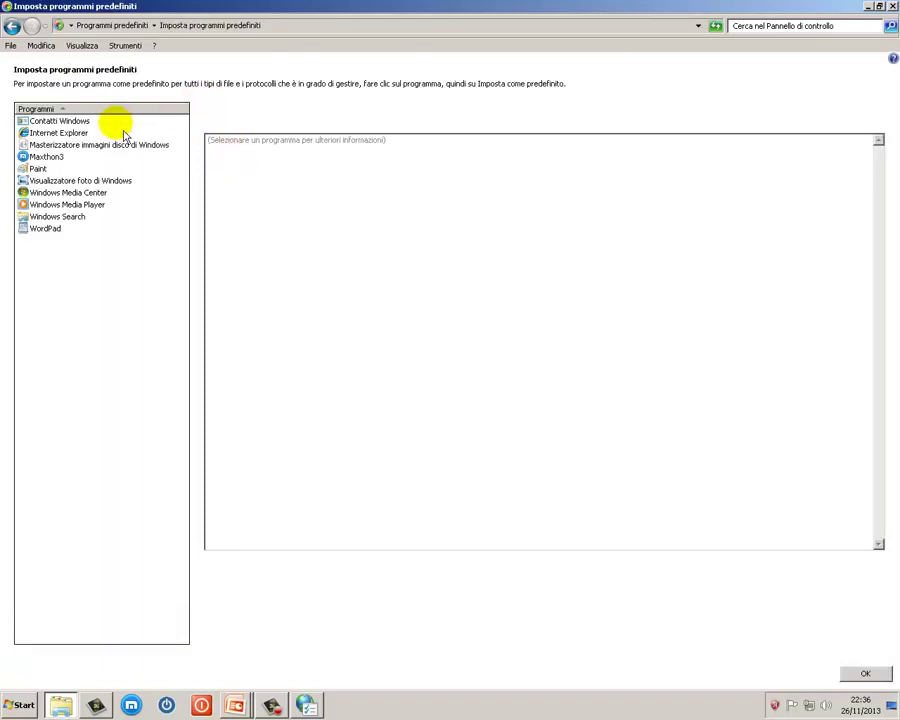
{"action": "left_click", "coordinate": [48, 157]}
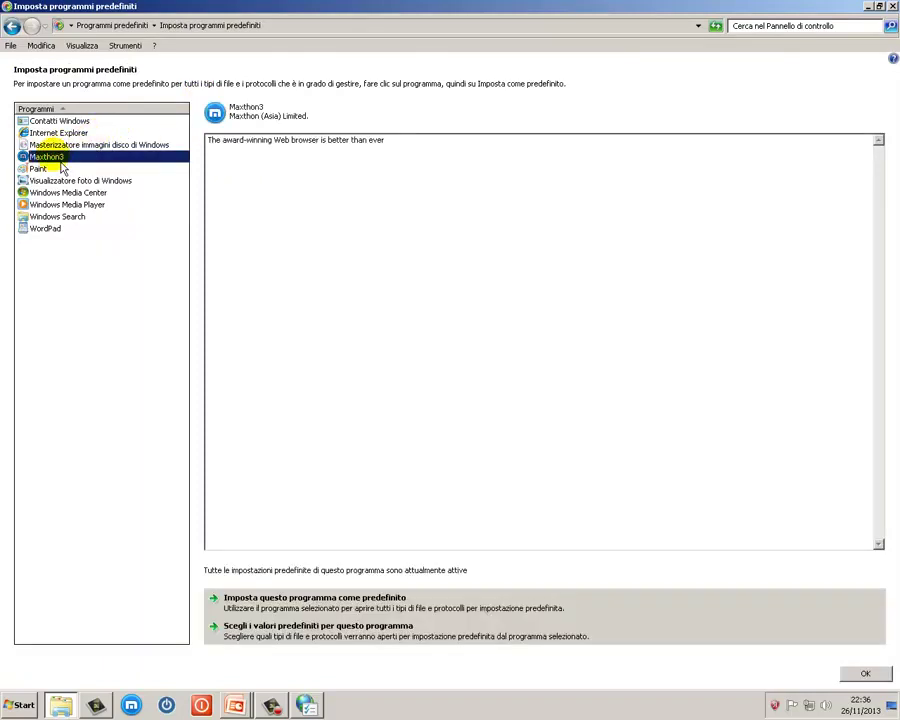
{"action": "left_click", "coordinate": [283, 605]}
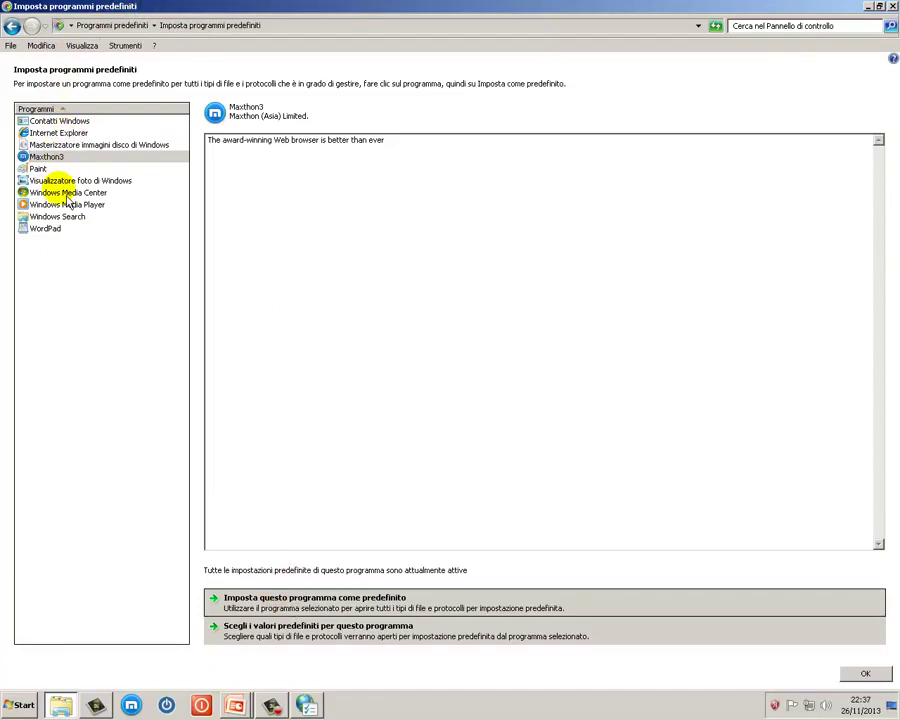
Add .txt to WordPad's default associations, leaving .docx and .rtf unselected, and save.
{"action": "left_click", "coordinate": [50, 229]}
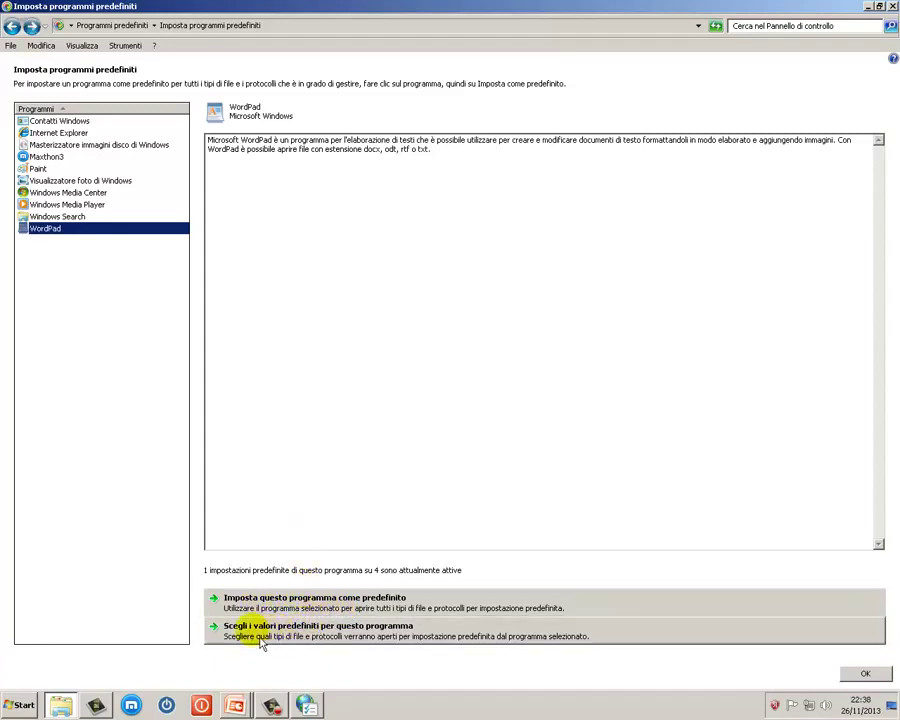
{"action": "left_click", "coordinate": [340, 643]}
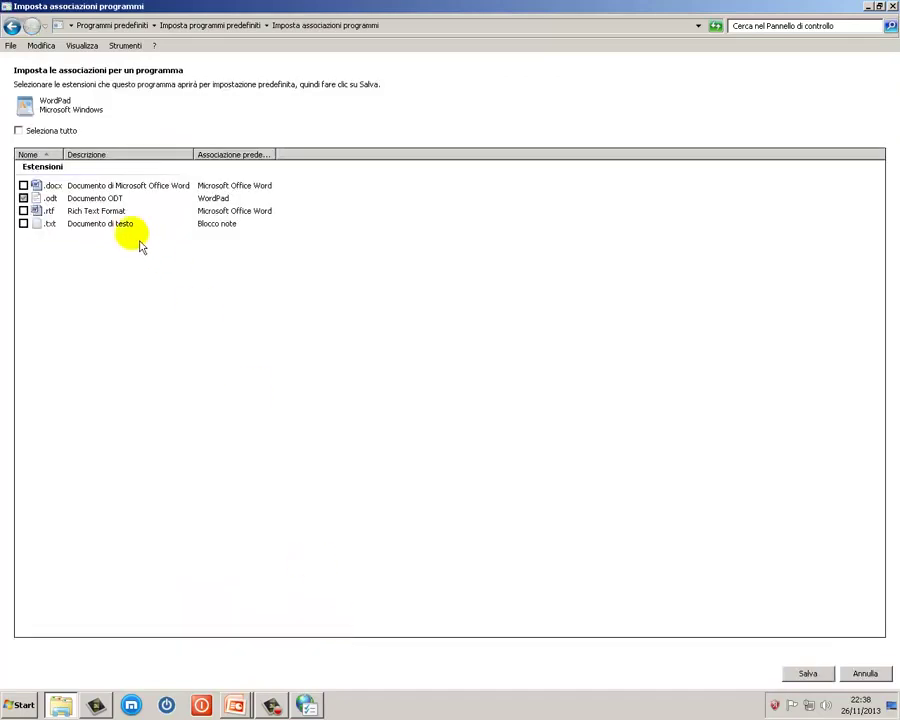
{"action": "left_click", "coordinate": [23, 210]}
{"action": "left_click", "coordinate": [23, 223]}
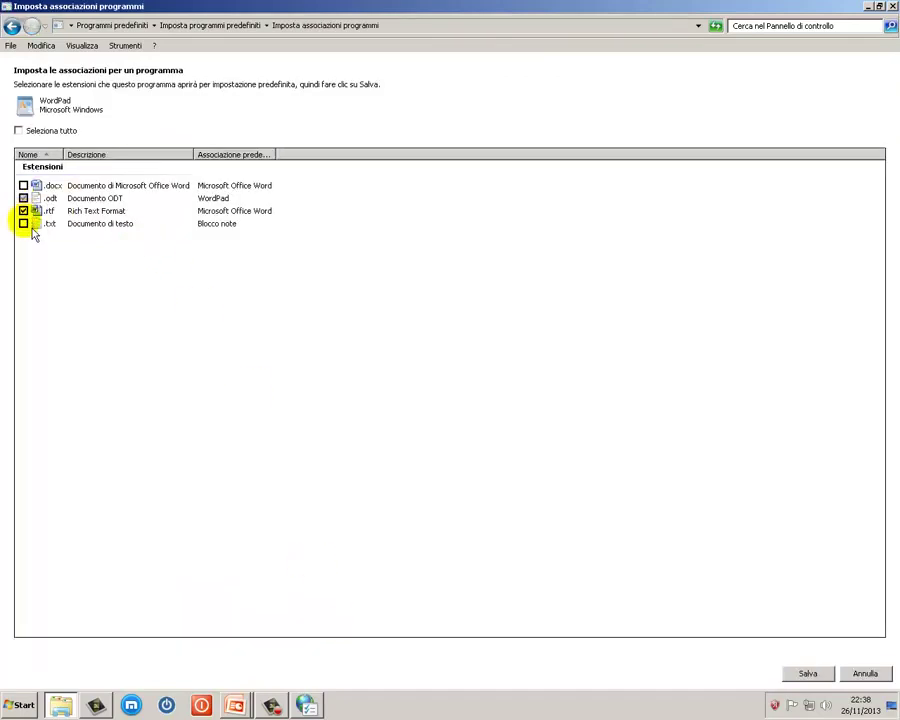
{"action": "left_click", "coordinate": [24, 186]}
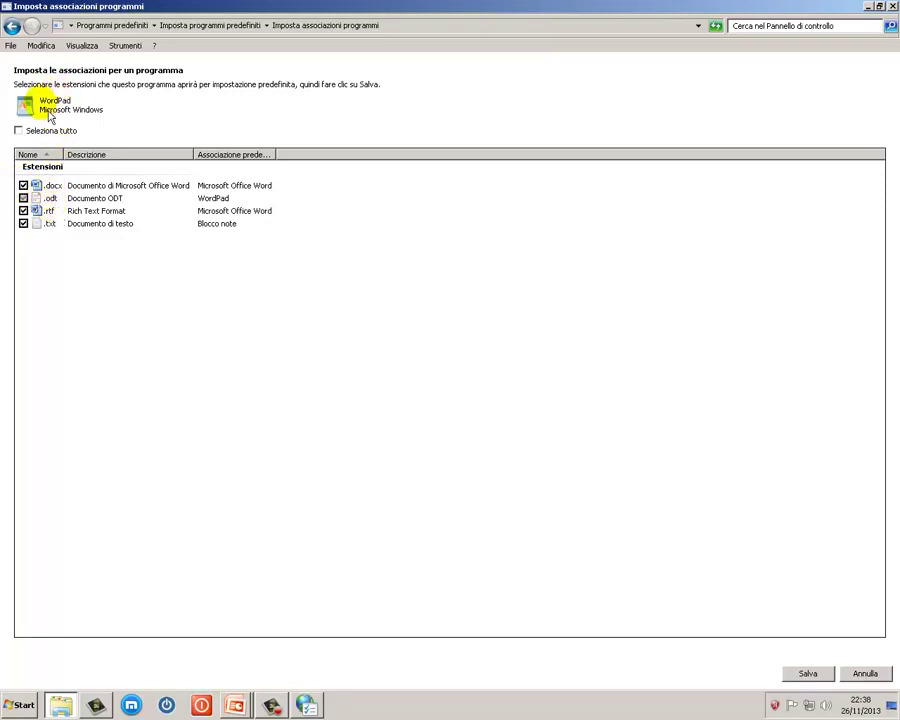
{"action": "left_click", "coordinate": [24, 186]}
{"action": "left_click", "coordinate": [24, 198]}
{"action": "left_click", "coordinate": [24, 211]}
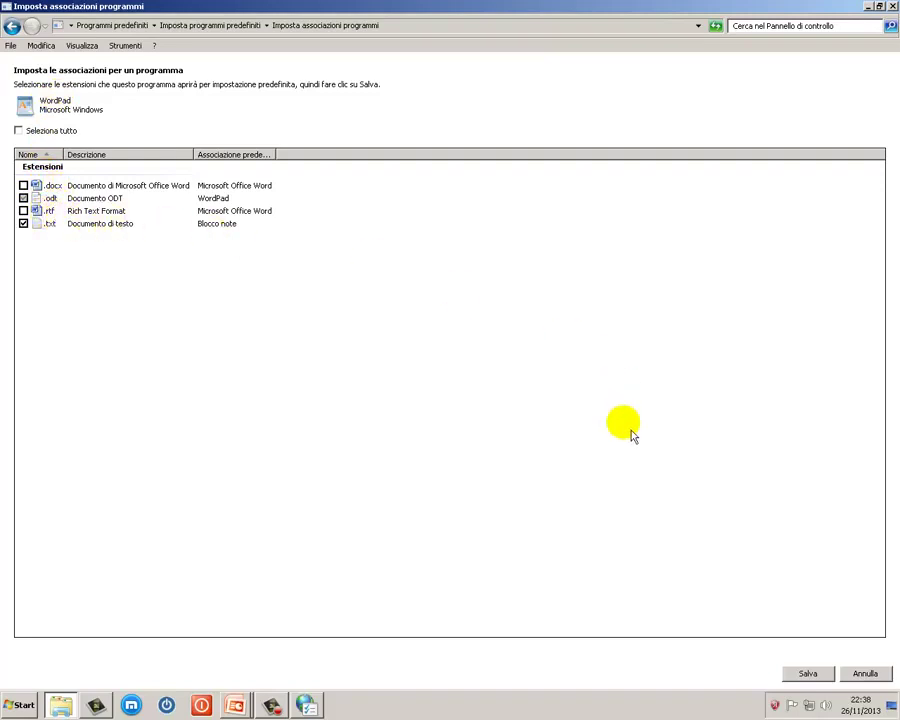
{"action": "left_click", "coordinate": [805, 674]}
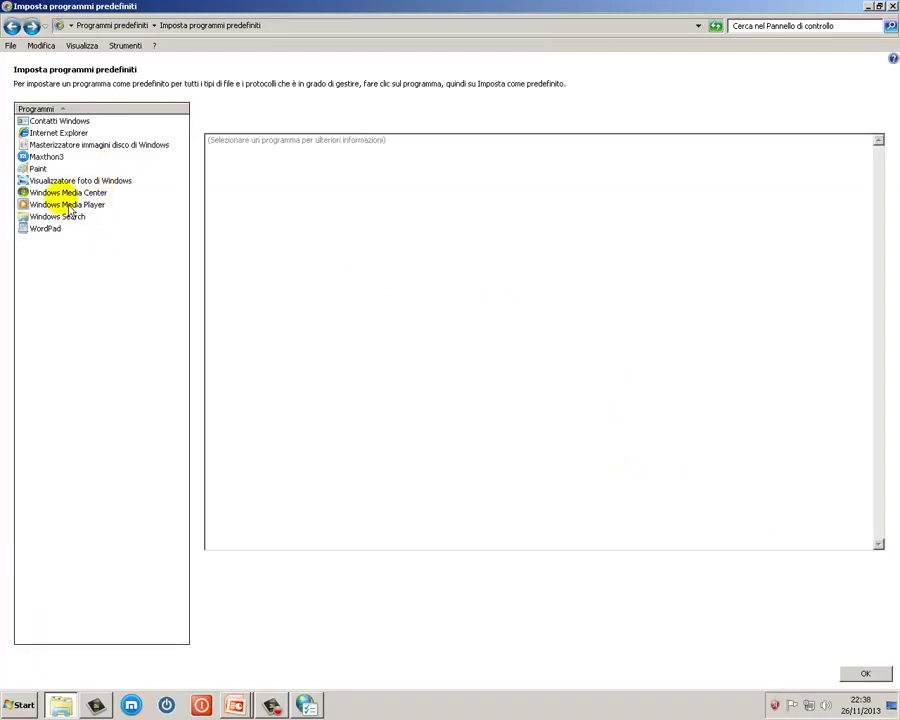
Open the file type and protocol associations, select the .avi extension and look through the list of extensions.
{"action": "left_click", "coordinate": [12, 26]}
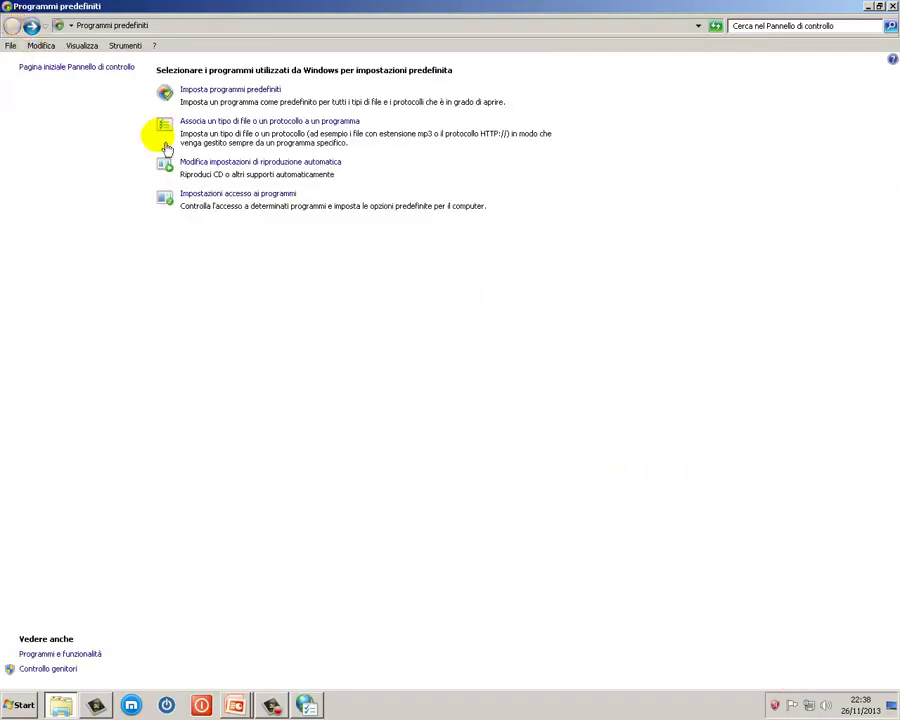
{"action": "left_click", "coordinate": [262, 124]}
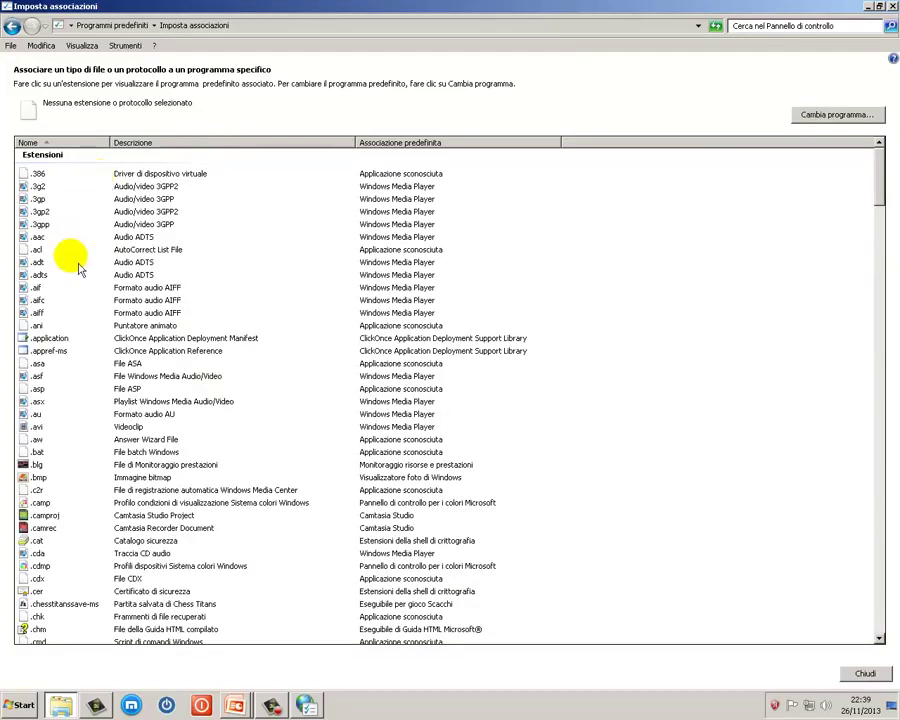
{"action": "left_click", "coordinate": [26, 427]}
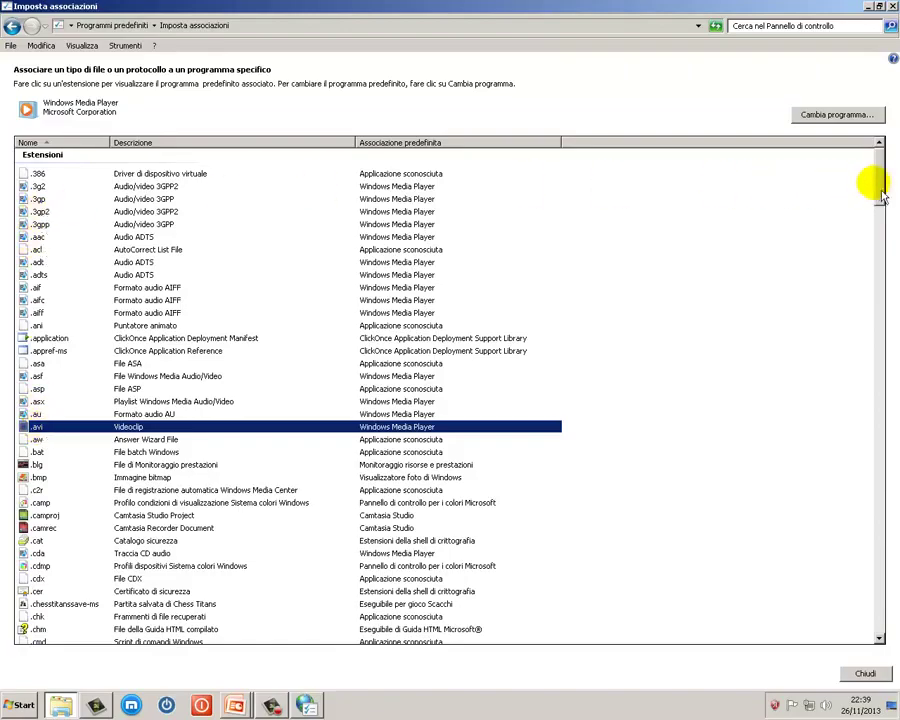
{"action": "left_click", "coordinate": [880, 252]}
{"action": "left_click_drag", "start_coordinate": [880, 256], "coordinate": [880, 315]}
{"action": "left_click_drag", "start_coordinate": [878, 322], "coordinate": [737, 183]}
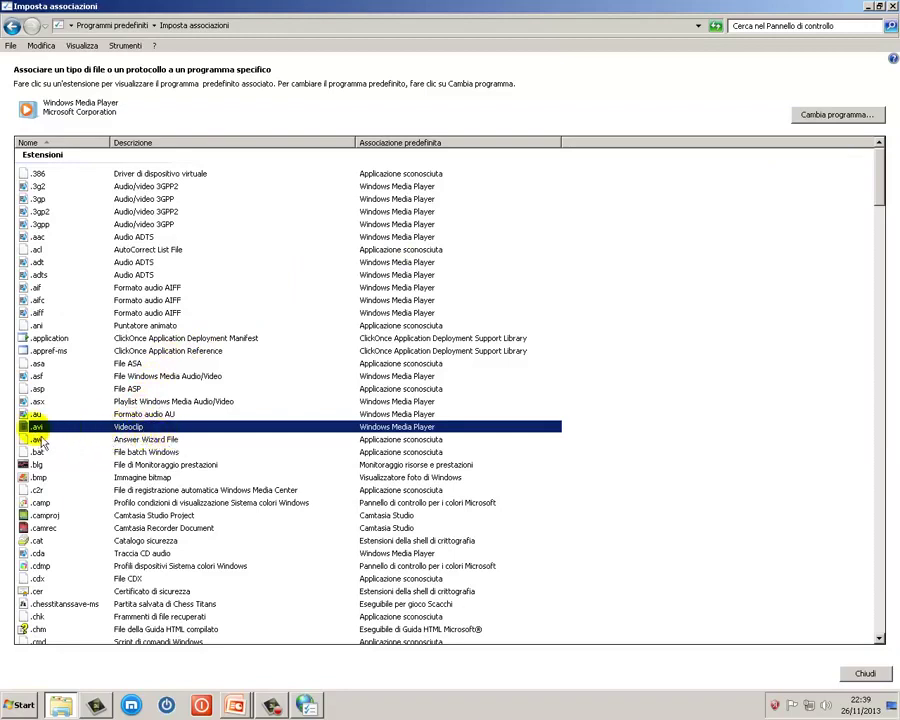
Set Windows Media Center as the default program for the .avi extension and close the file associations.
{"action": "left_click", "coordinate": [842, 120]}
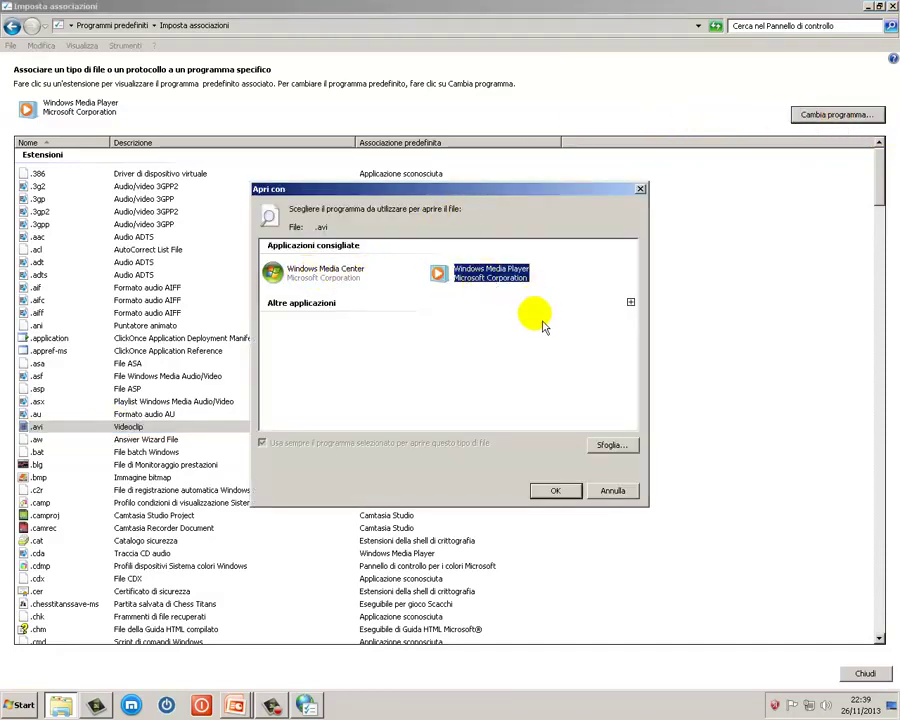
{"action": "left_click", "coordinate": [611, 452]}
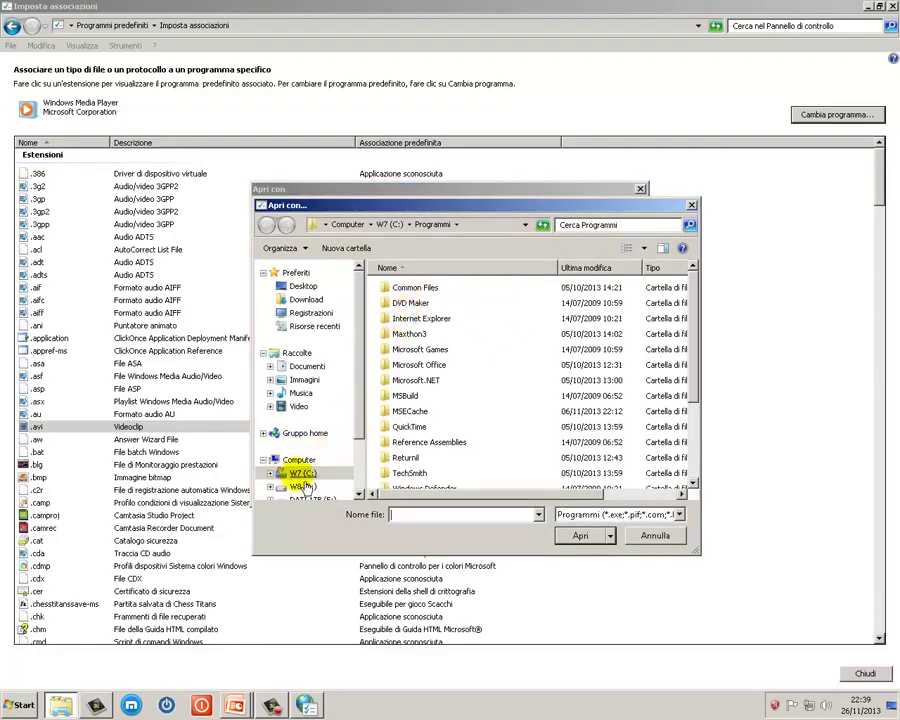
{"action": "left_click", "coordinate": [650, 536]}
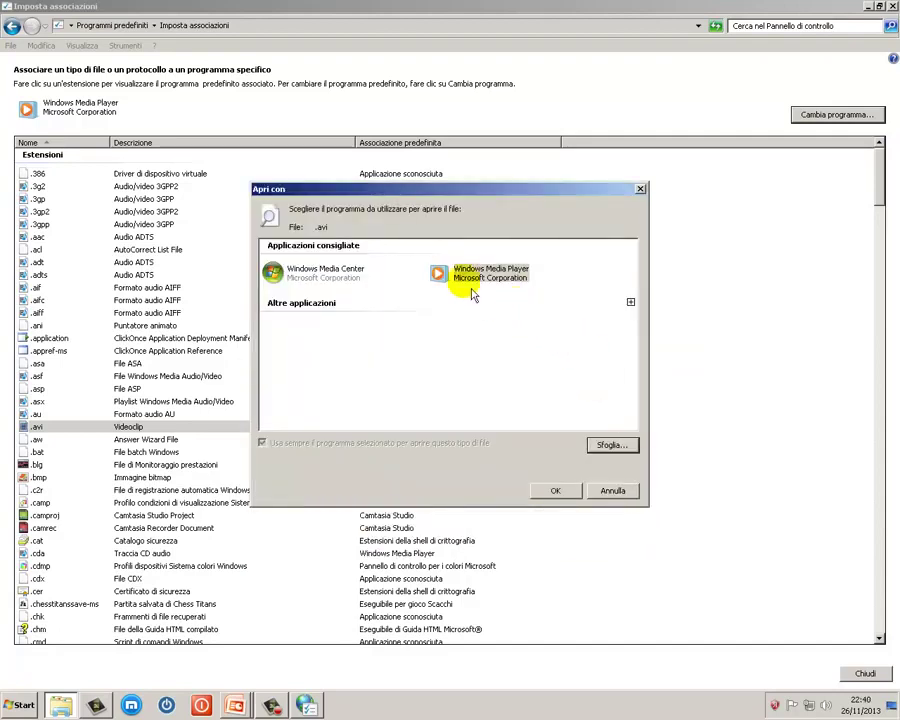
{"action": "left_click", "coordinate": [368, 288]}
{"action": "left_click", "coordinate": [500, 280]}
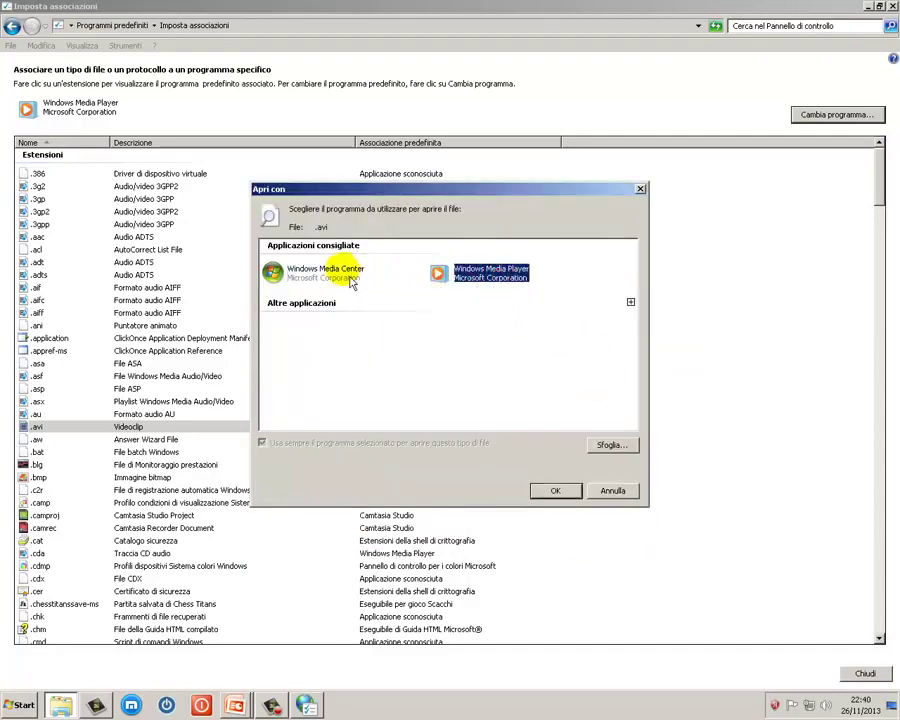
{"action": "left_click", "coordinate": [350, 278]}
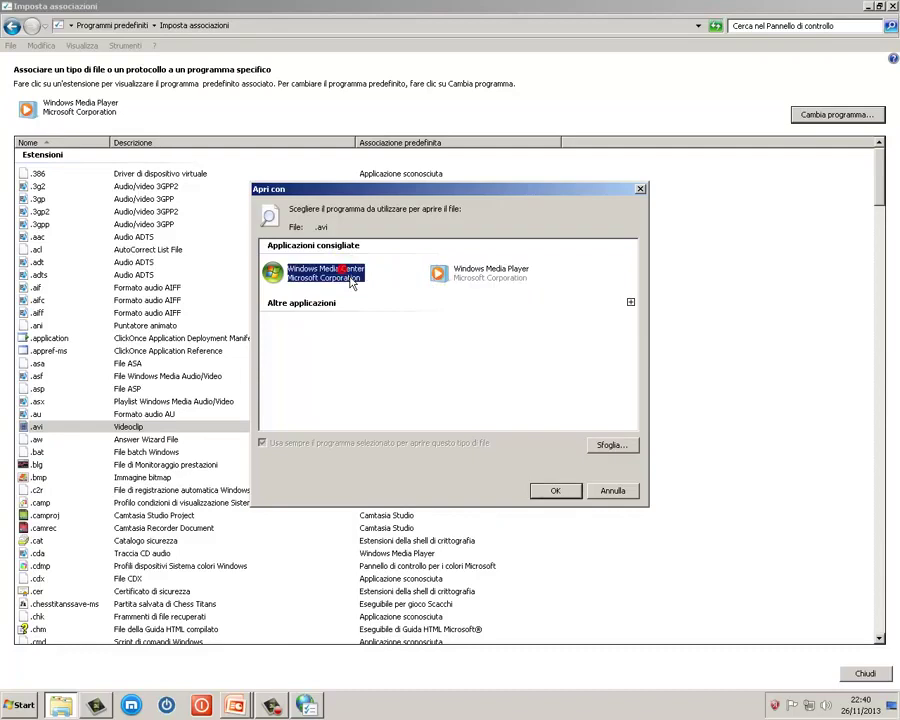
{"action": "left_click", "coordinate": [572, 495]}
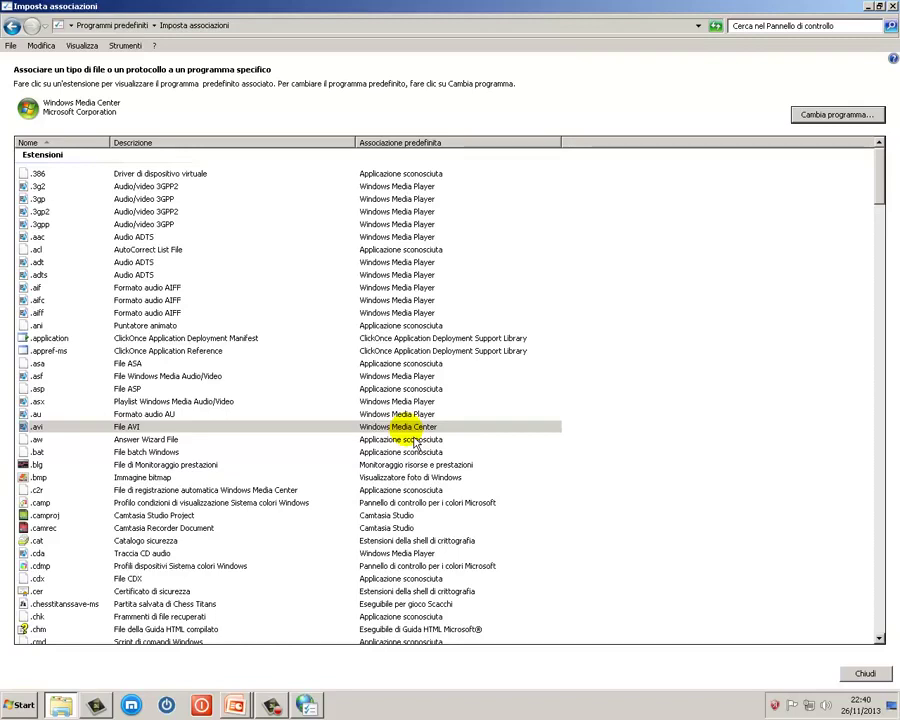
{"action": "left_click", "coordinate": [865, 673]}
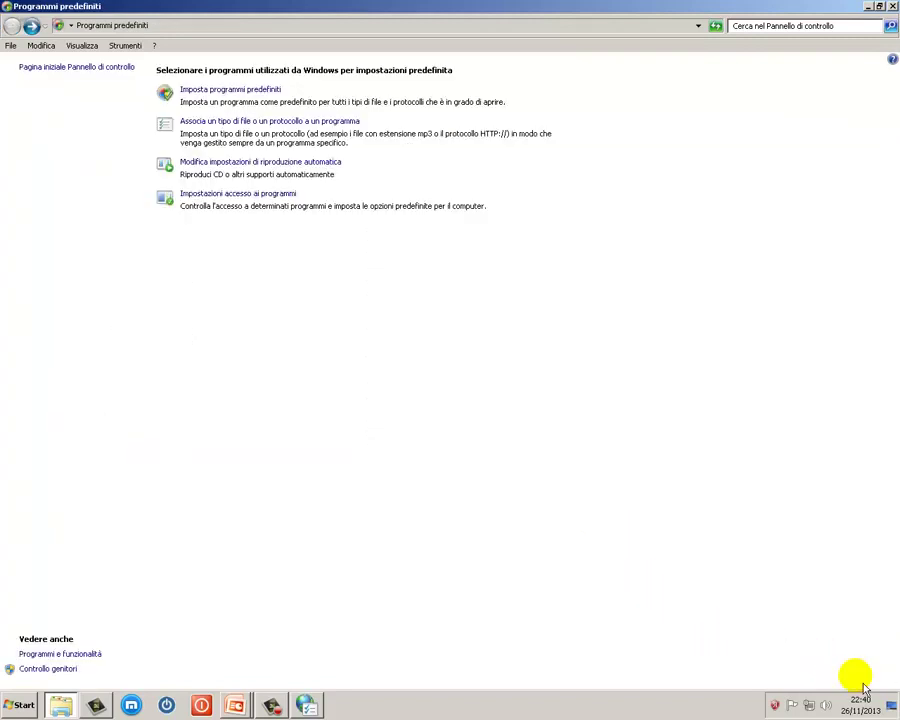
View the AutoPlay settings for media and devices, and return to the default programs page.
{"action": "left_click", "coordinate": [211, 164]}
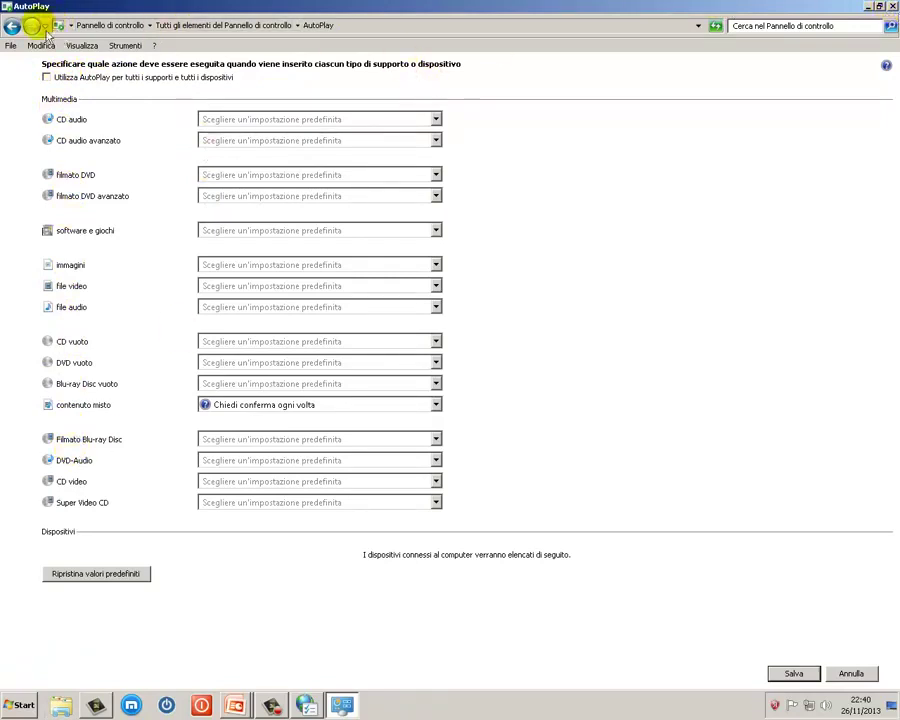
{"action": "left_click", "coordinate": [12, 26]}
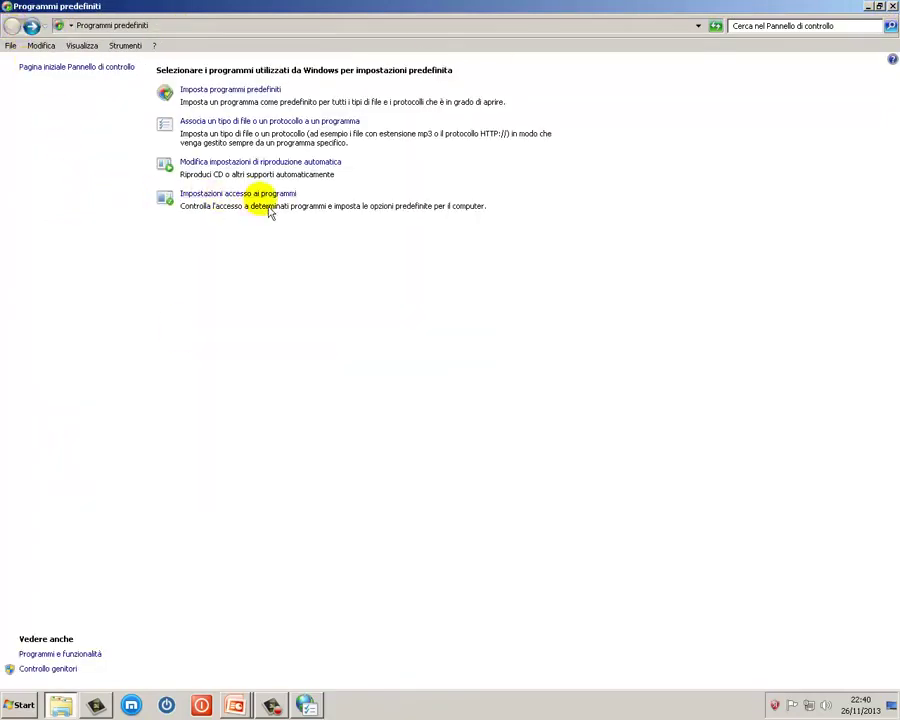
Disable access to Internet Explorer in the Personalizzate program access configuration and save, checking the list of all programs before and after.
{"action": "left_click", "coordinate": [238, 201]}
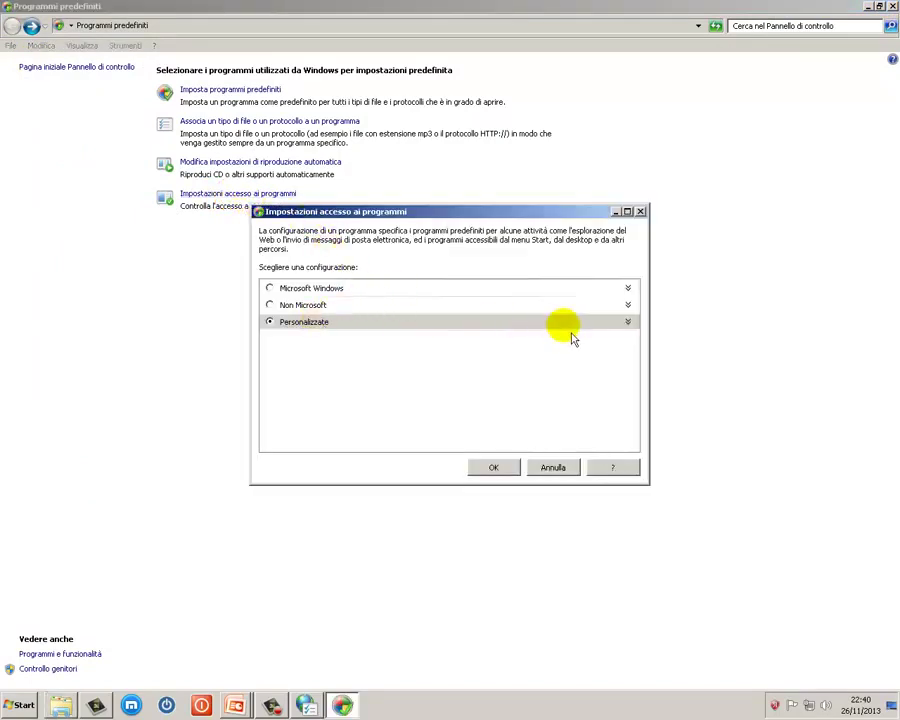
{"action": "left_click", "coordinate": [627, 211]}
{"action": "left_click", "coordinate": [879, 97]}
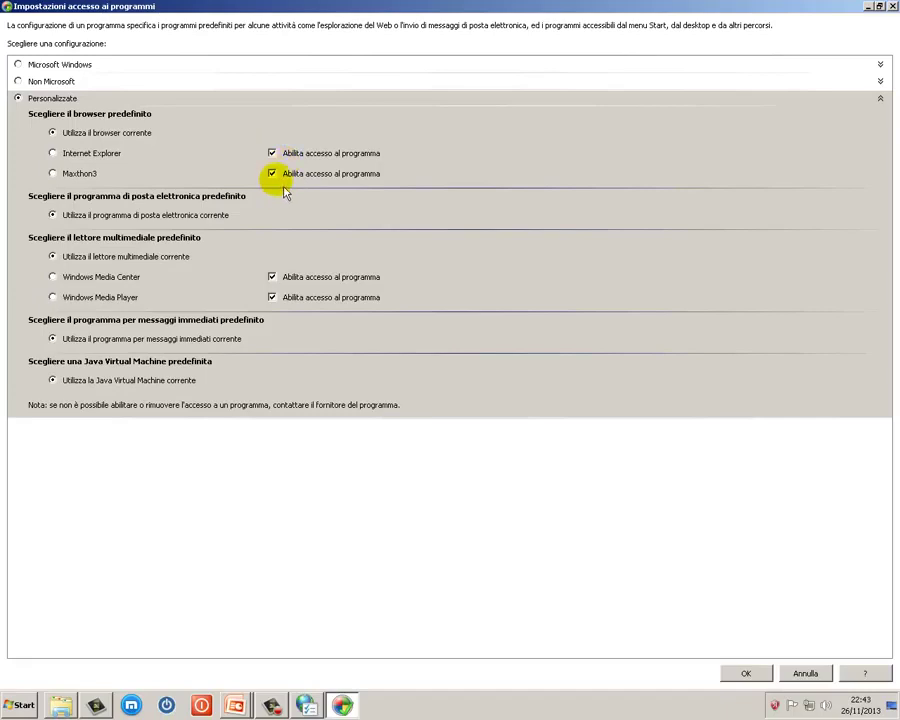
{"action": "left_click", "coordinate": [272, 154]}
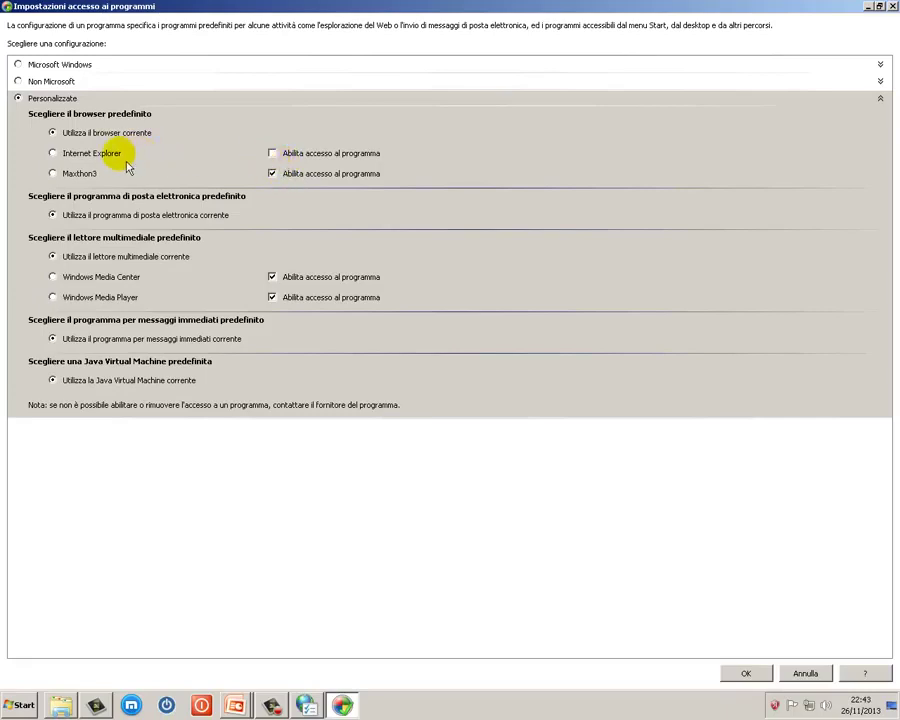
{"action": "left_click", "coordinate": [18, 705]}
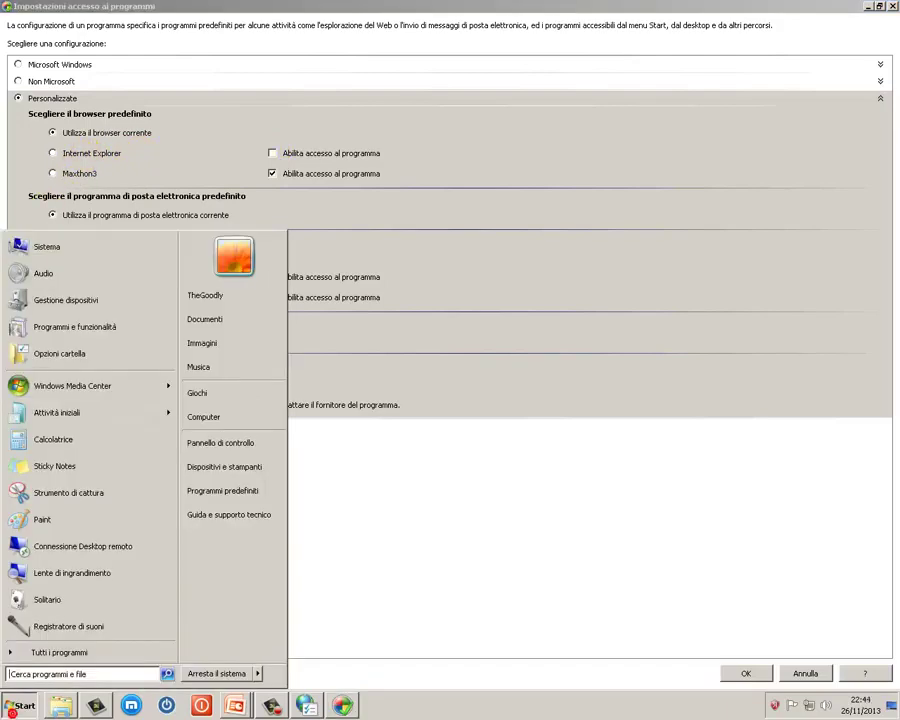
{"action": "left_click", "coordinate": [40, 650]}
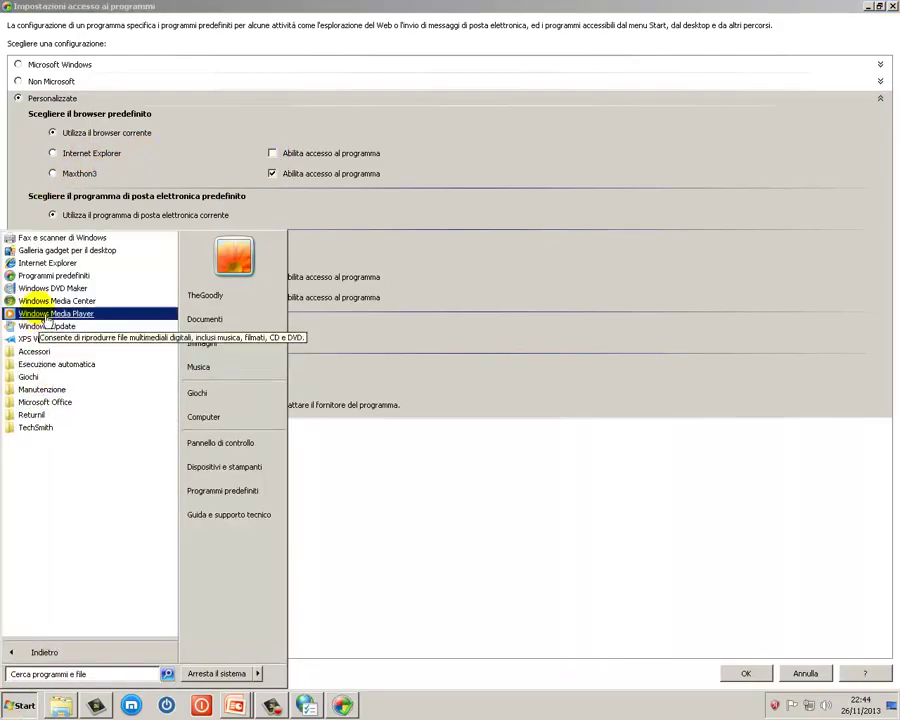
{"action": "left_click", "coordinate": [428, 256]}
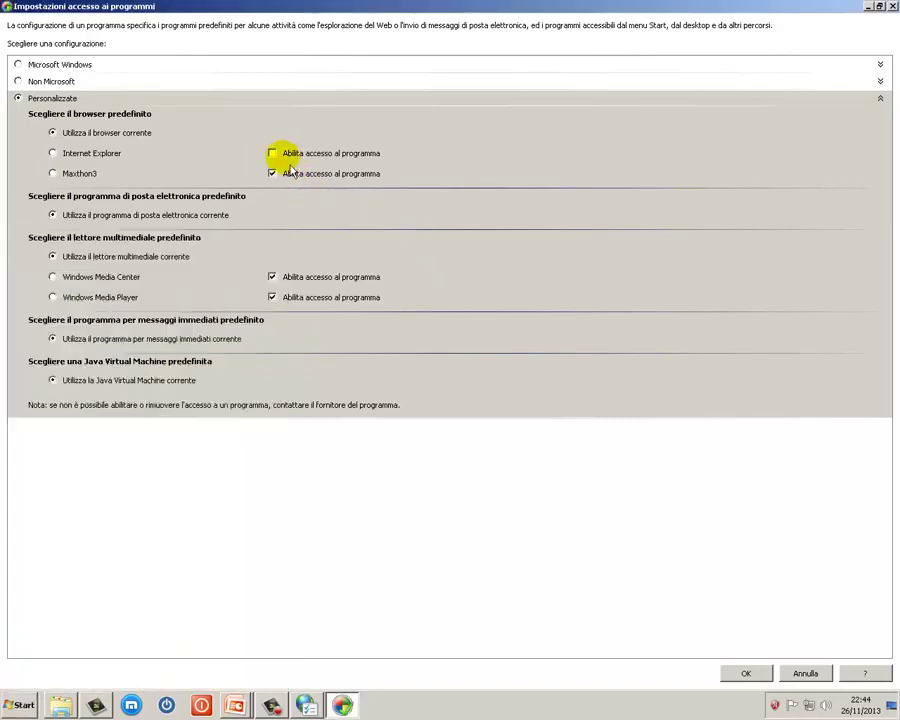
{"action": "left_click", "coordinate": [746, 674]}
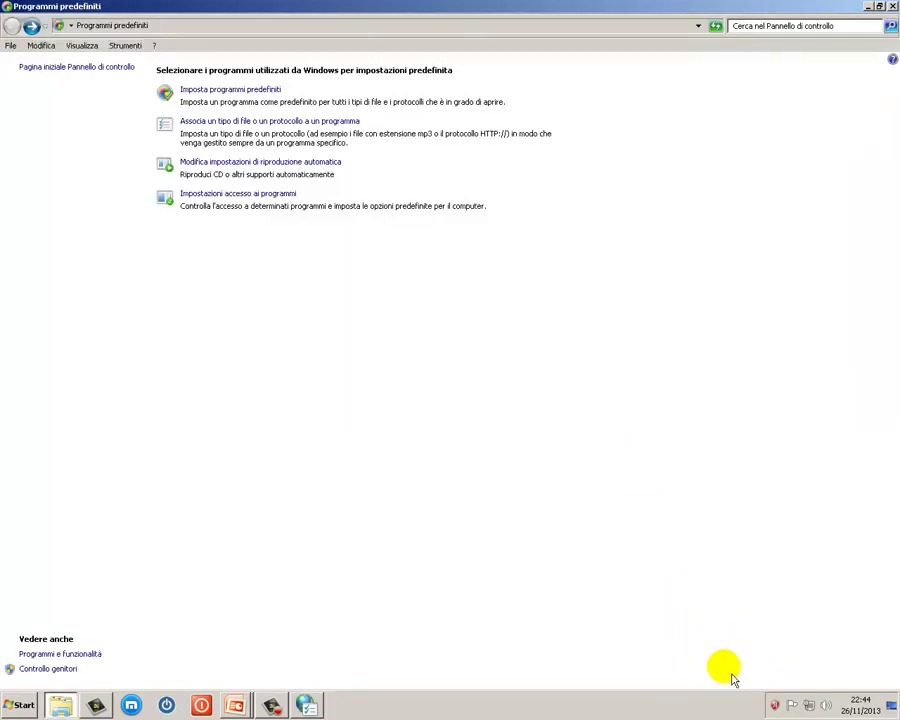
{"action": "left_click", "coordinate": [20, 704]}
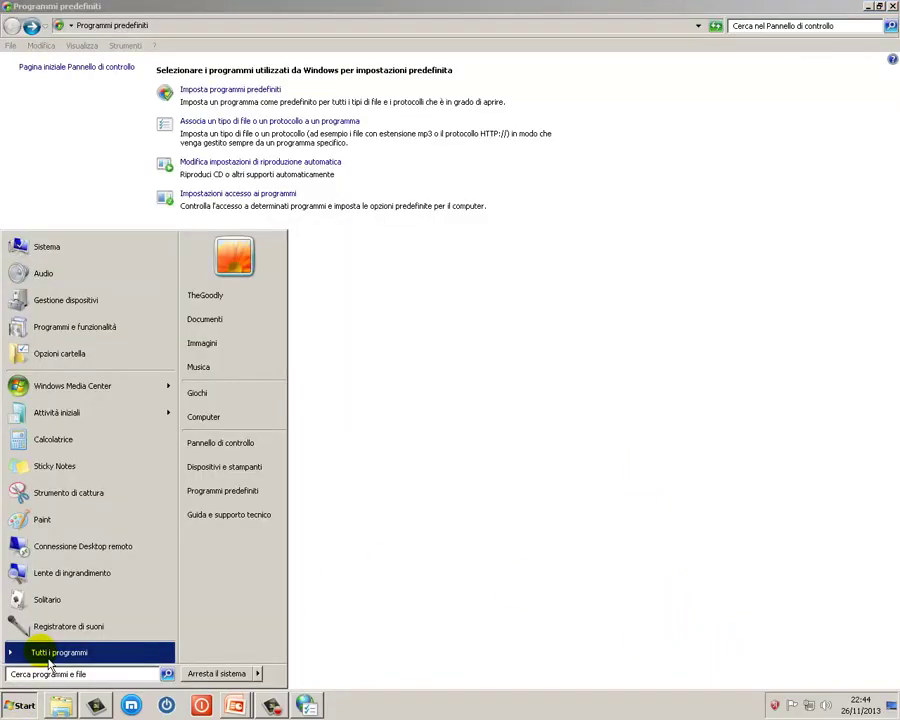
{"action": "left_click", "coordinate": [25, 651]}
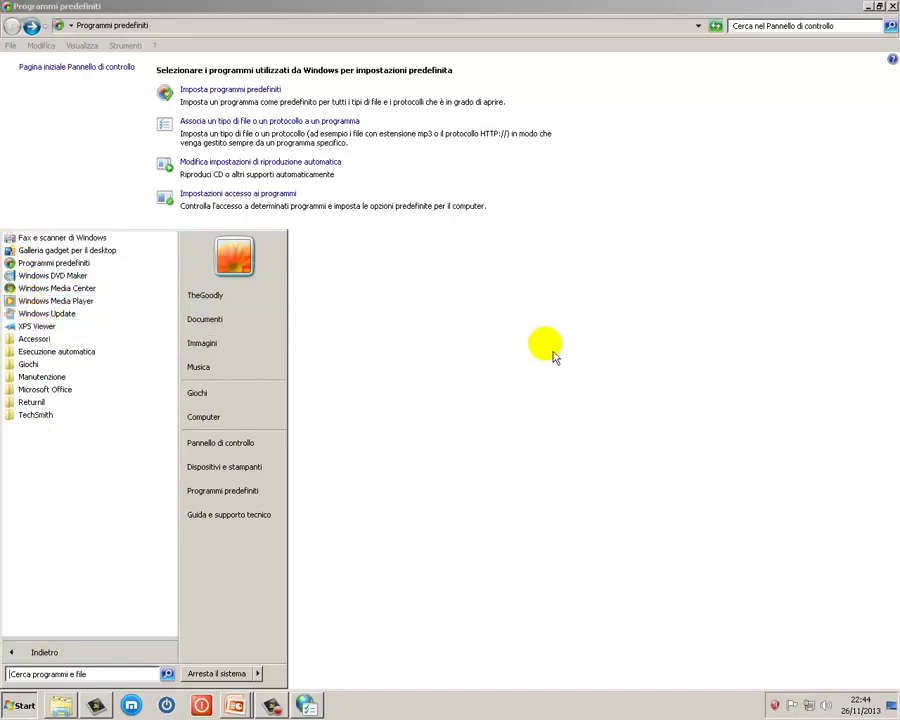
Review the Personalizzate, Non Microsoft and Microsoft Windows program access configurations, confirm with Personalizzate selected, and close the default programs window.
{"action": "left_click", "coordinate": [233, 194]}
{"action": "left_click", "coordinate": [623, 209]}
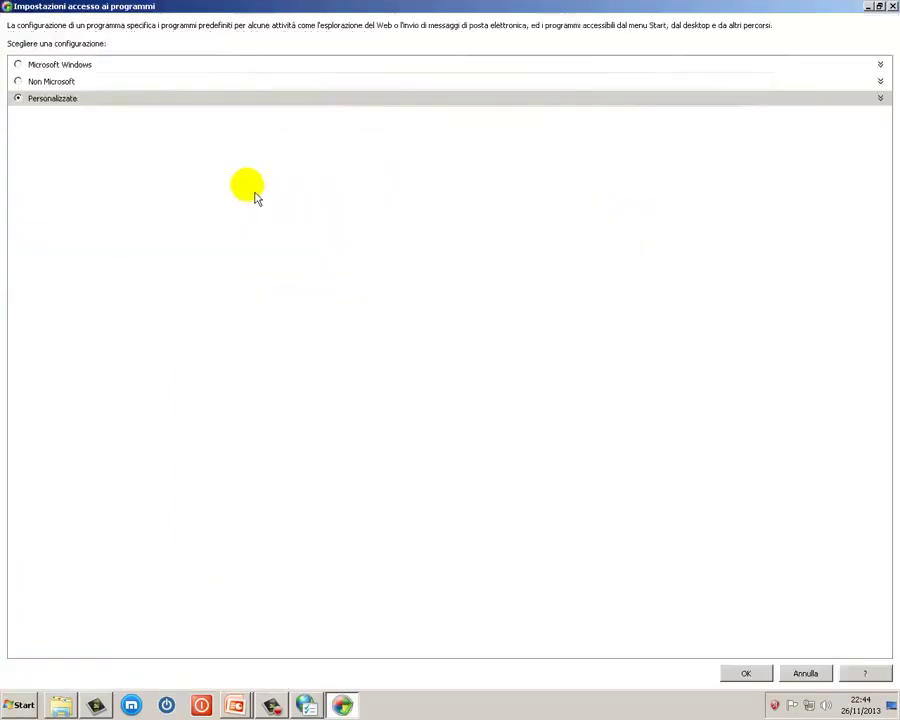
{"action": "left_click", "coordinate": [880, 99]}
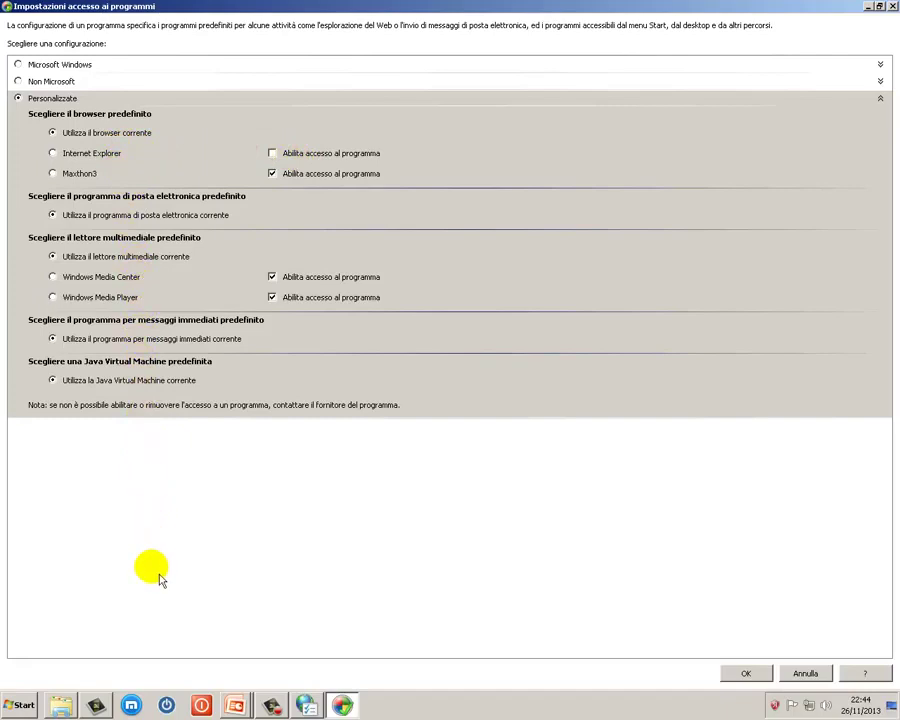
{"action": "left_click", "coordinate": [18, 81]}
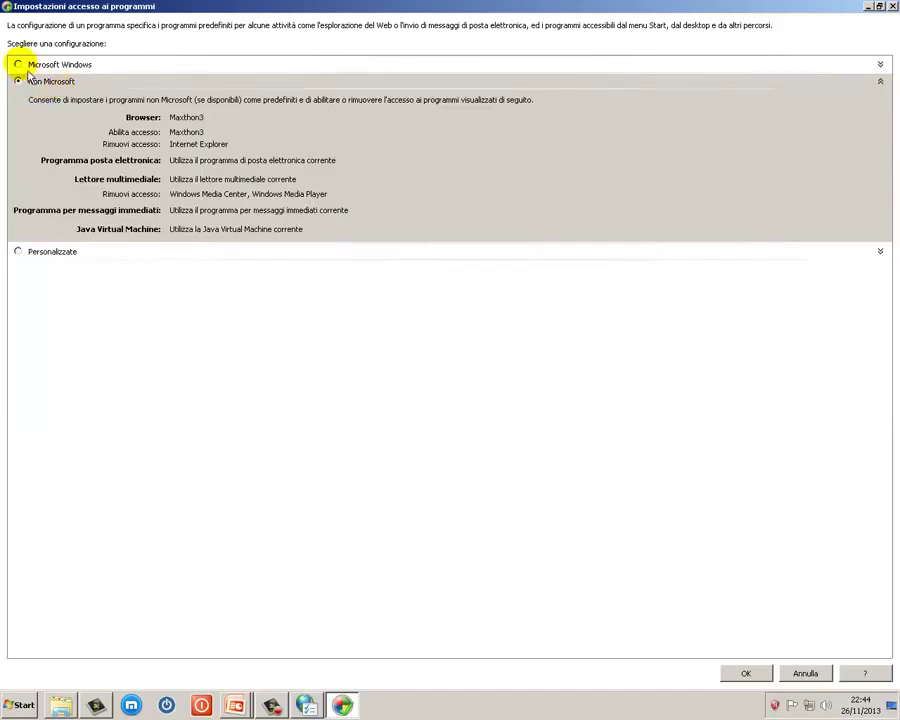
{"action": "left_click", "coordinate": [18, 64]}
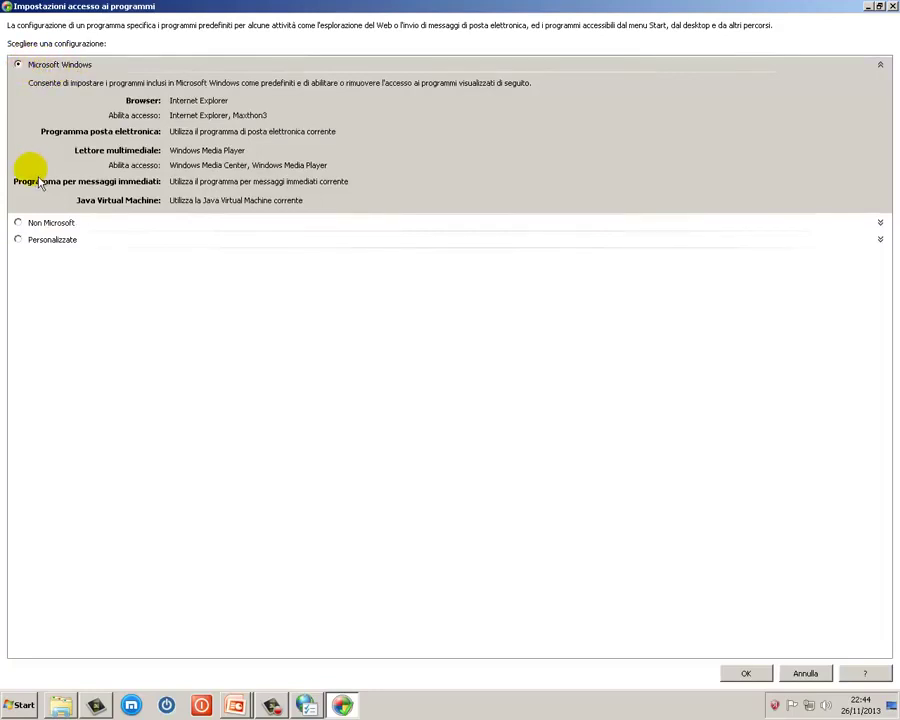
{"action": "left_click", "coordinate": [18, 222]}
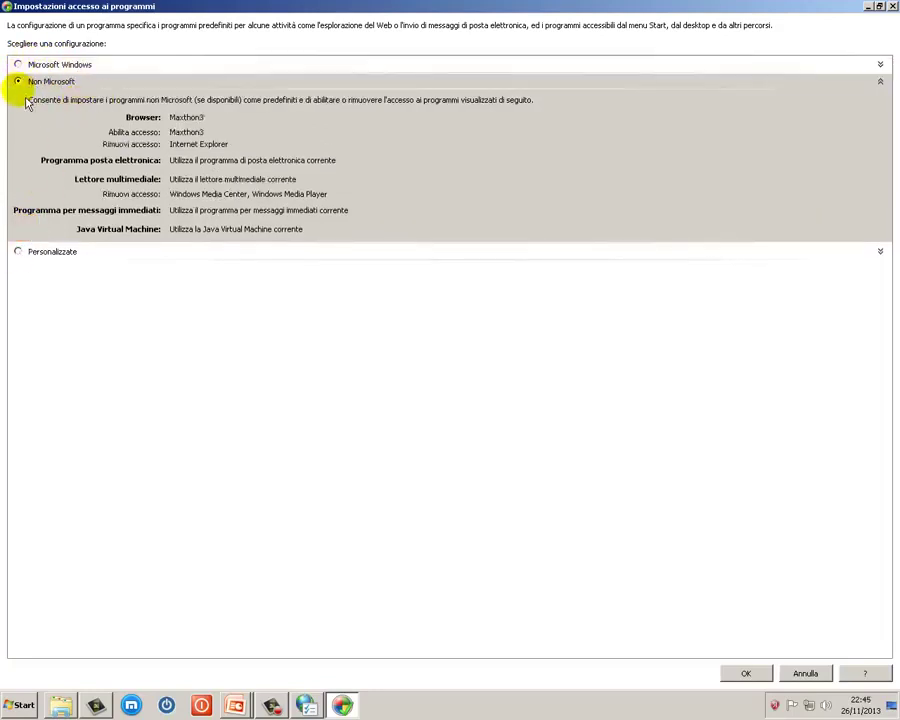
{"action": "left_click", "coordinate": [19, 252]}
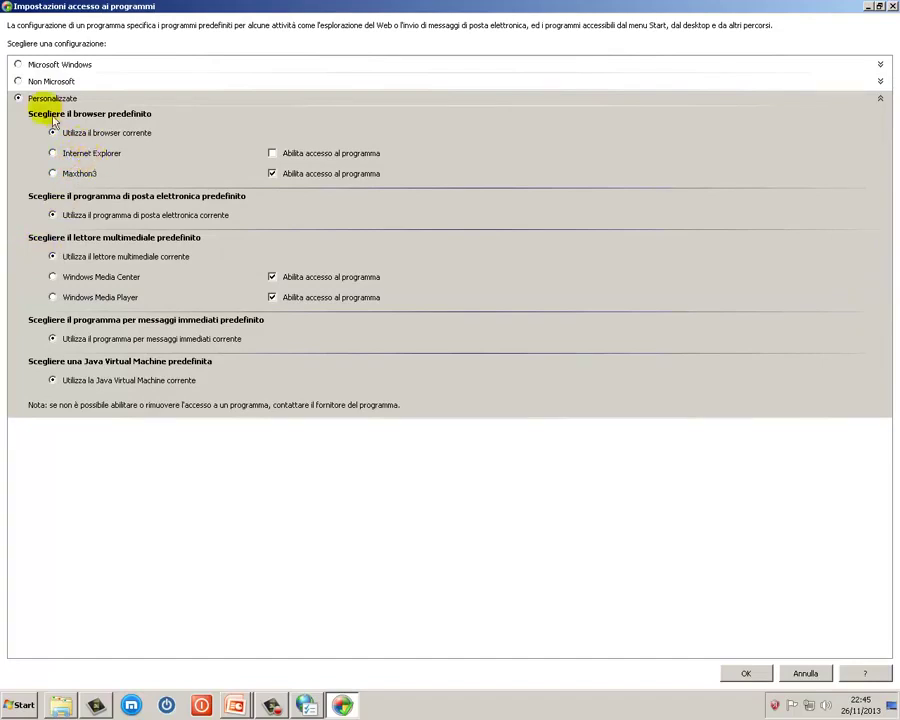
{"action": "left_click", "coordinate": [758, 676]}
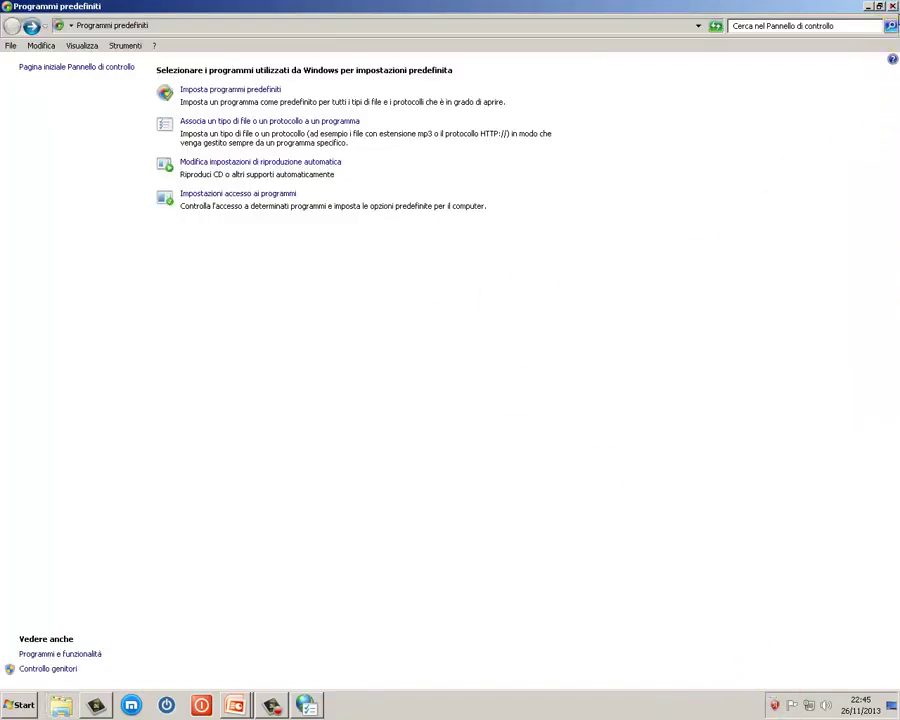
{"action": "left_click", "coordinate": [892, 7]}
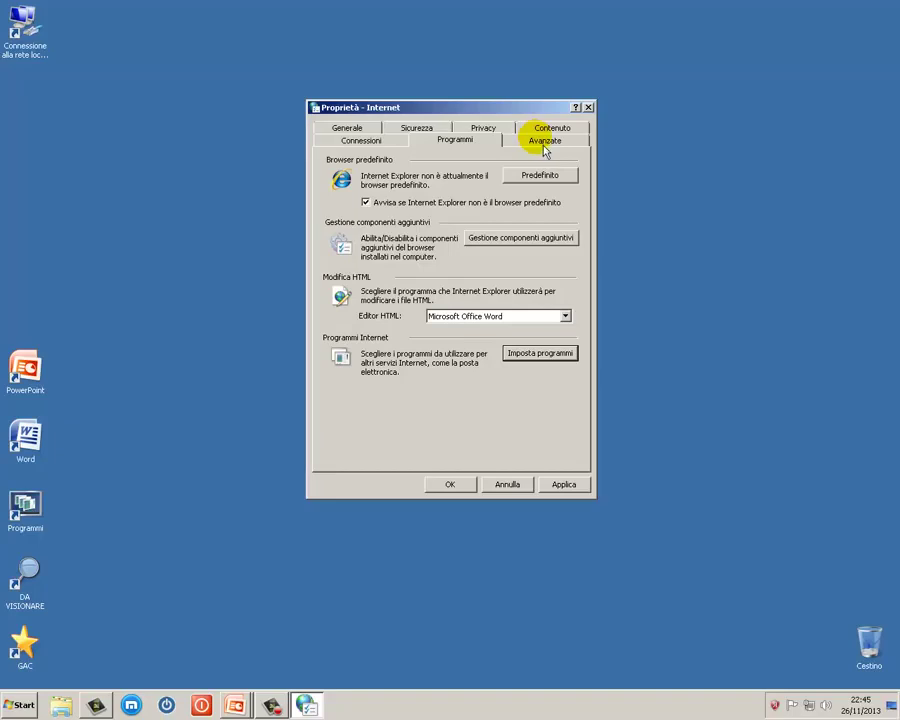
Look through the whole list of Avanzate settings in the Internet properties, from Accesso facilitato to Stampa in corso.
{"action": "left_click", "coordinate": [545, 145]}
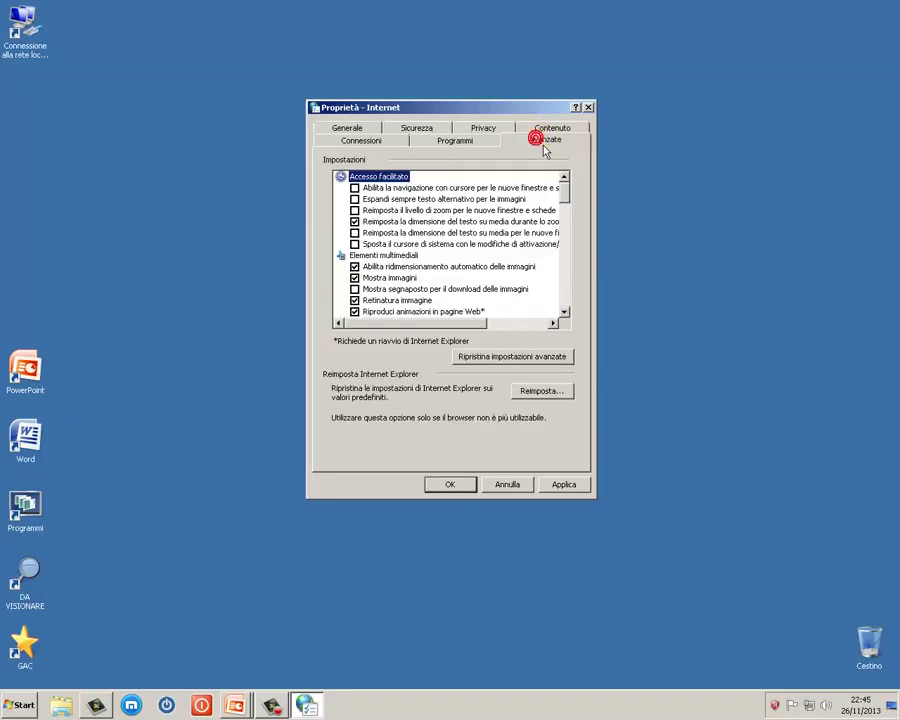
{"action": "left_click_drag", "start_coordinate": [568, 204], "coordinate": [567, 320]}
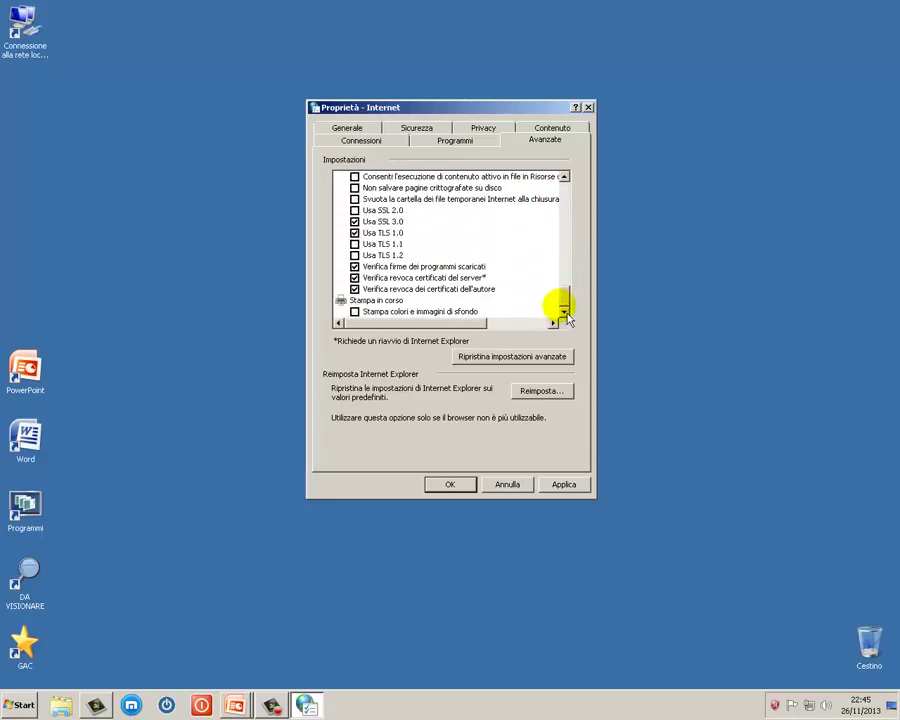
{"action": "left_click_drag", "start_coordinate": [567, 318], "coordinate": [566, 187]}
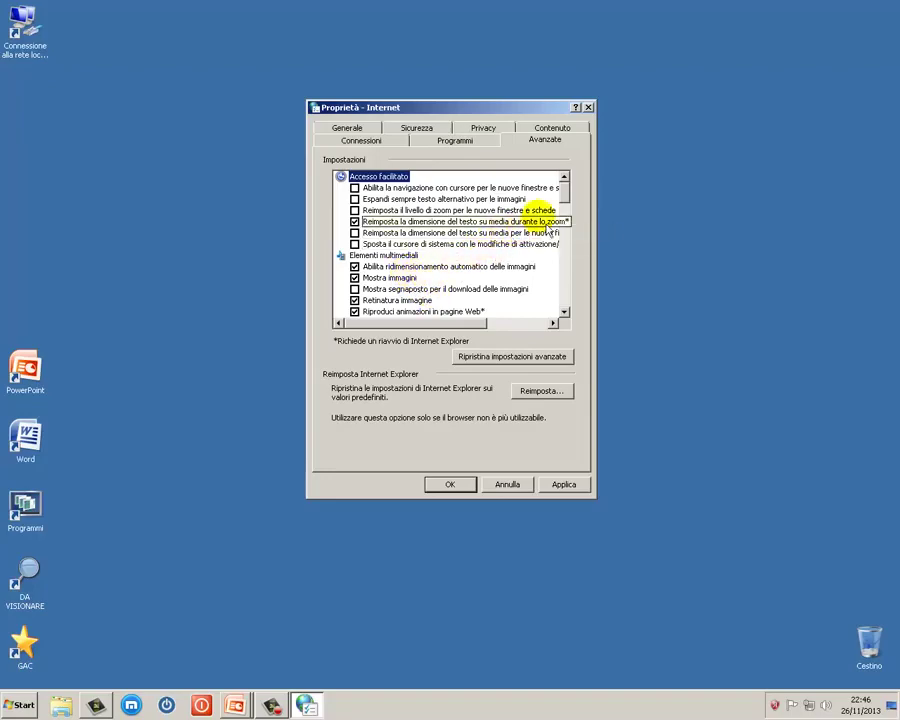
{"action": "left_click_drag", "start_coordinate": [566, 203], "coordinate": [561, 178]}
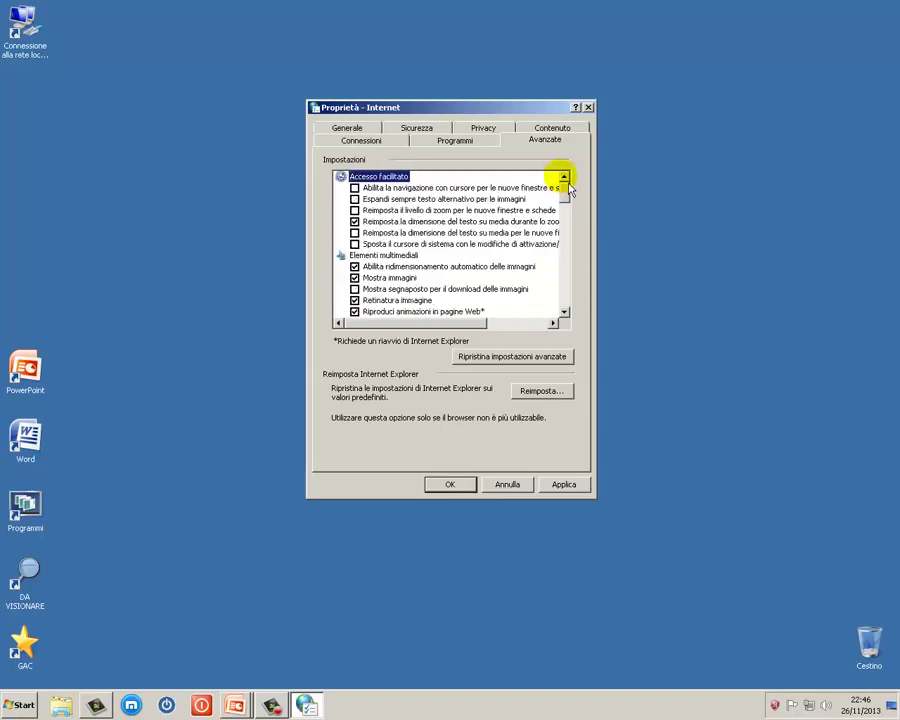